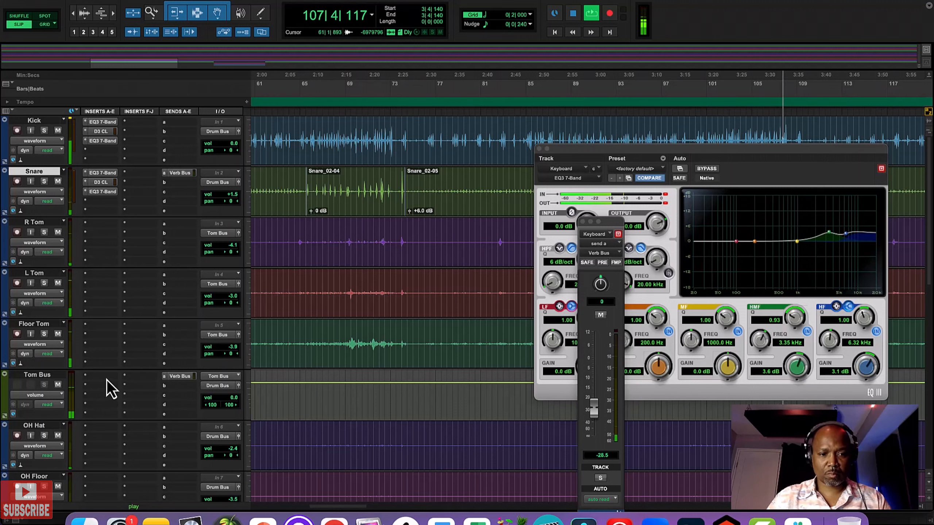
Step: Set the tom track volumes to -2.1 dB for R Tom, -2.4 dB for L Tom and -2.6 dB for Floor Tom
drag(227, 249, 229, 243)
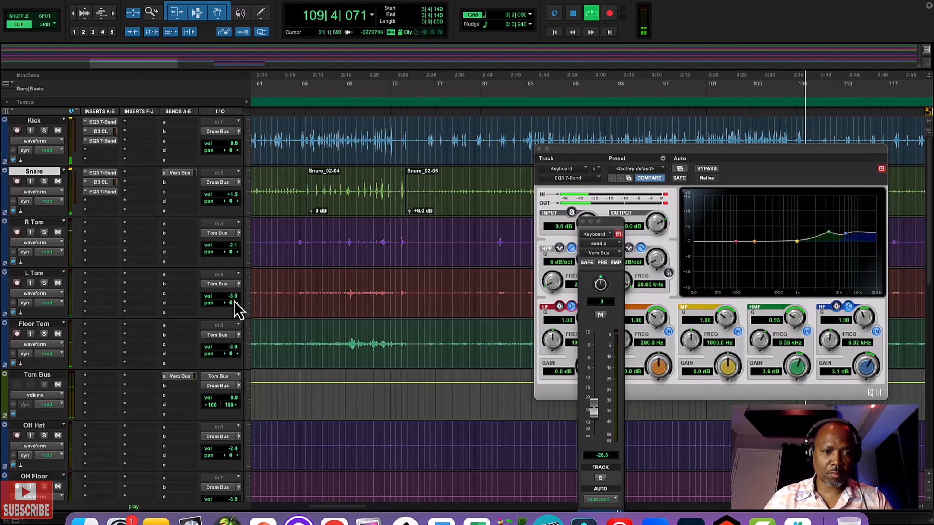
drag(235, 298, 235, 298)
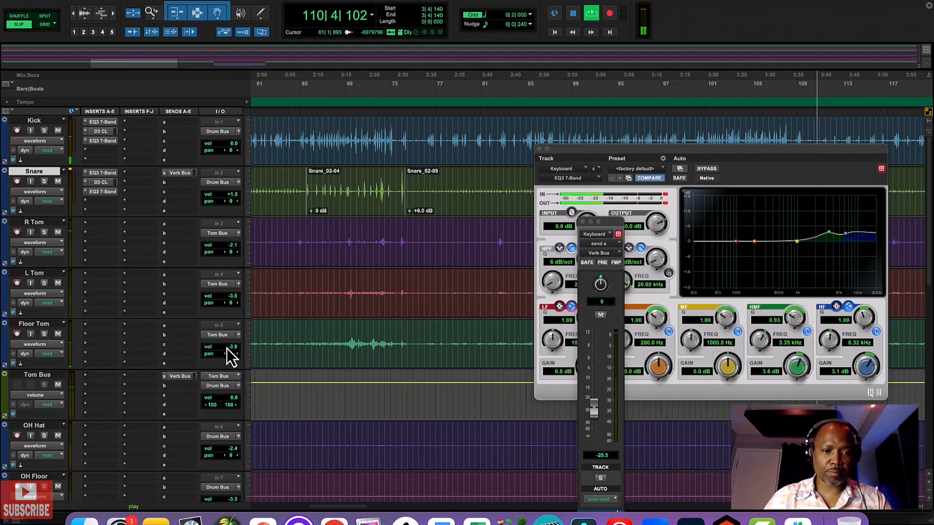
drag(227, 348, 234, 349)
drag(235, 304, 235, 301)
Step: Pan the OH Hat track 73 to the left and the OH Floor track 68 to the right
scroll(214, 341, left, 5)
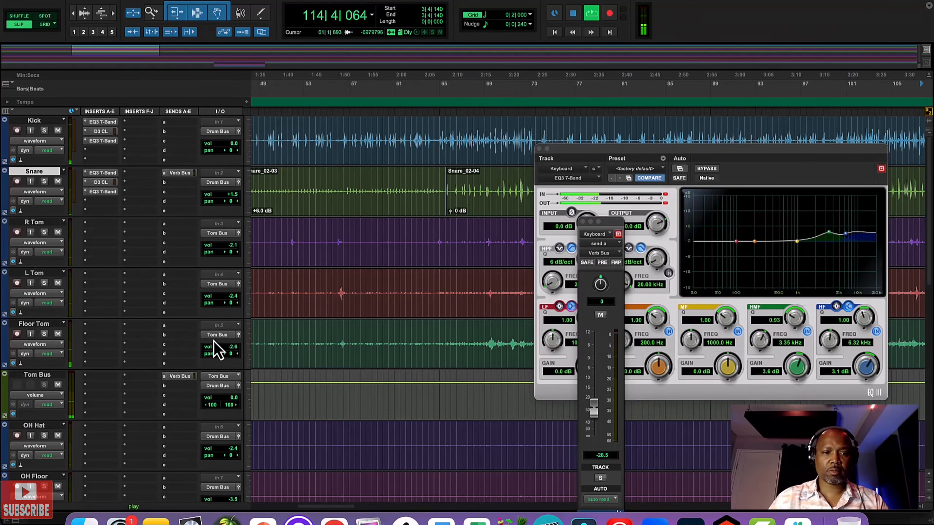
scroll(197, 332, down, 2)
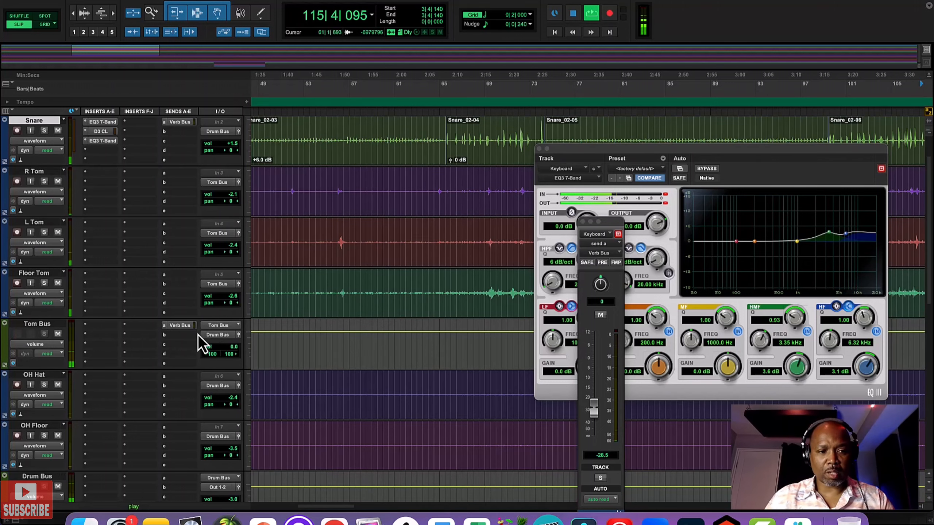
mouse_move(232, 406)
mouse_down()
mouse_move(202, 406)
mouse_move(226, 407)
mouse_up()
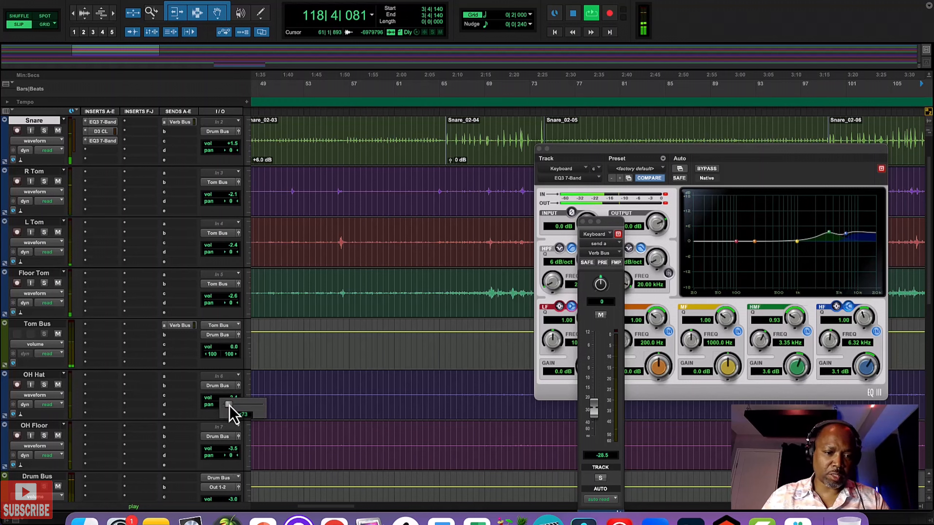
drag(230, 405, 231, 406)
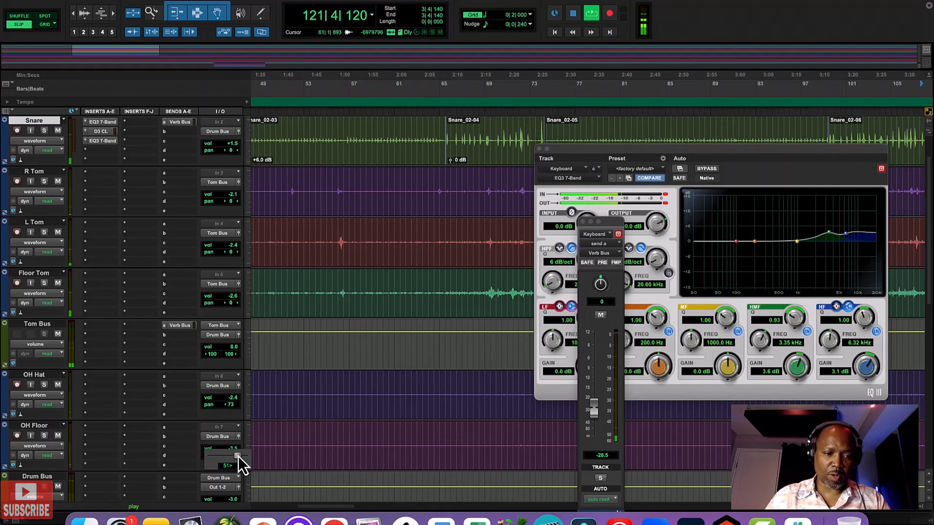
drag(238, 457, 239, 458)
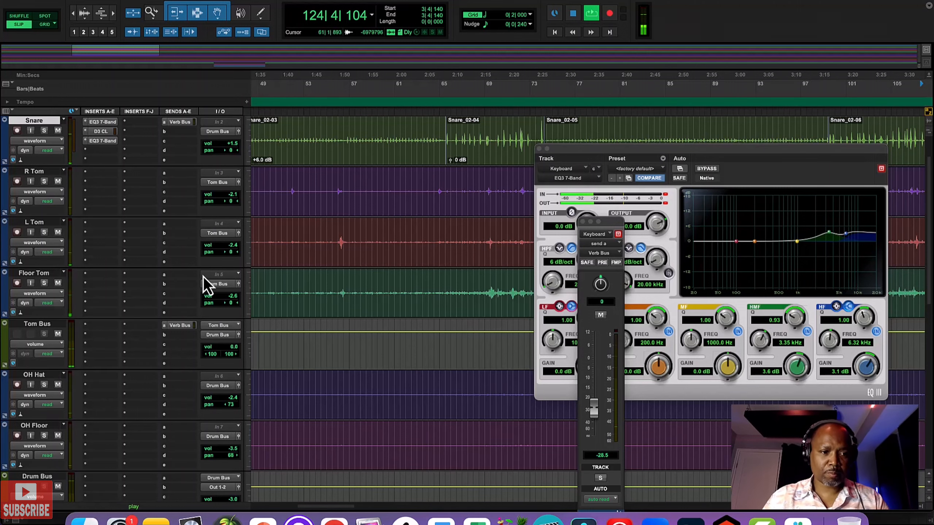
Step: Set the Congas volume to -9.0 dB and pan the Snare track 5 to the right
scroll(203, 276, down, 5)
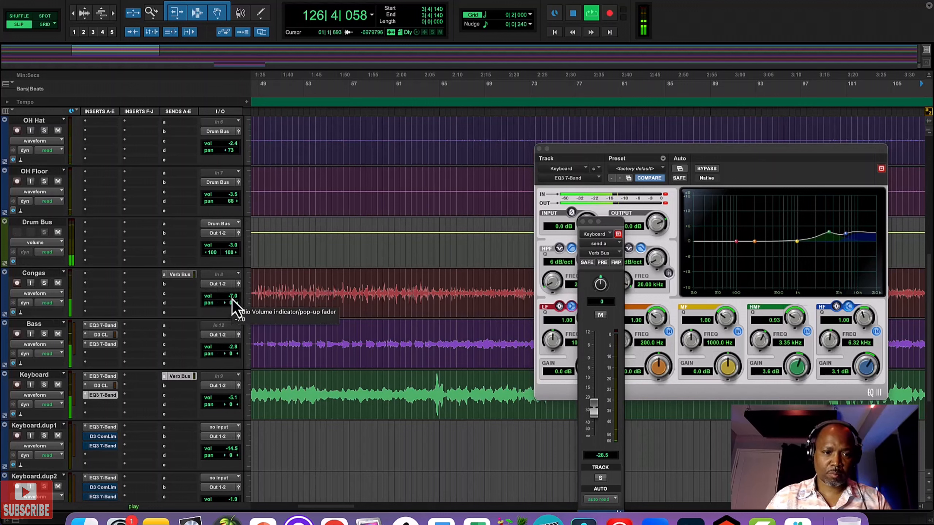
drag(232, 300, 233, 301)
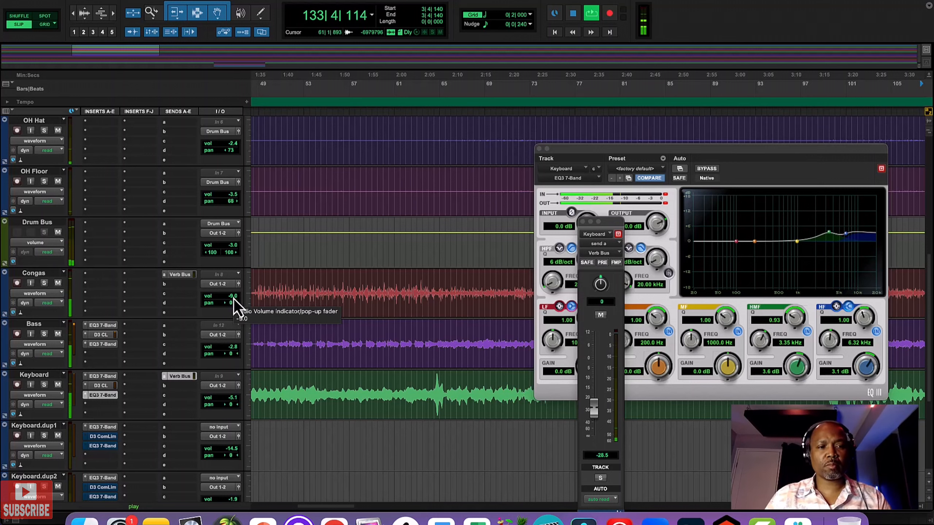
scroll(233, 305, up, 6)
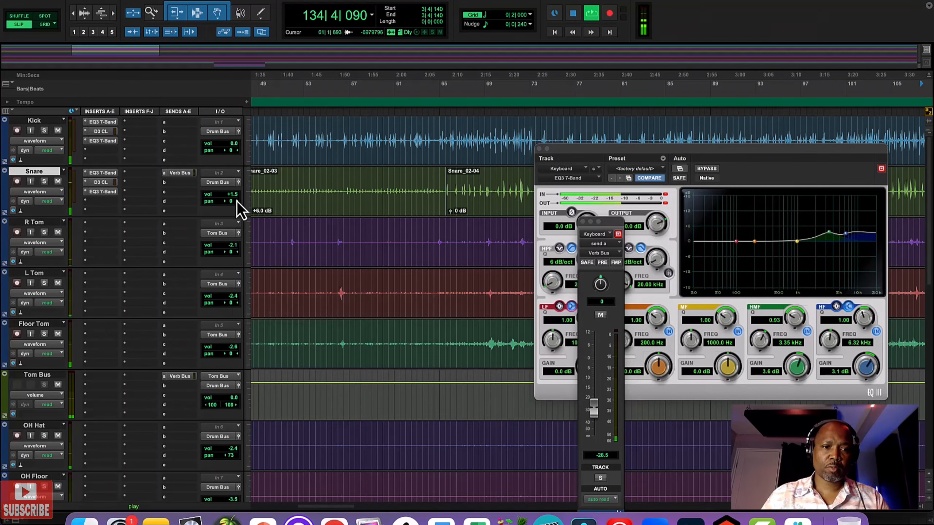
drag(230, 204, 232, 204)
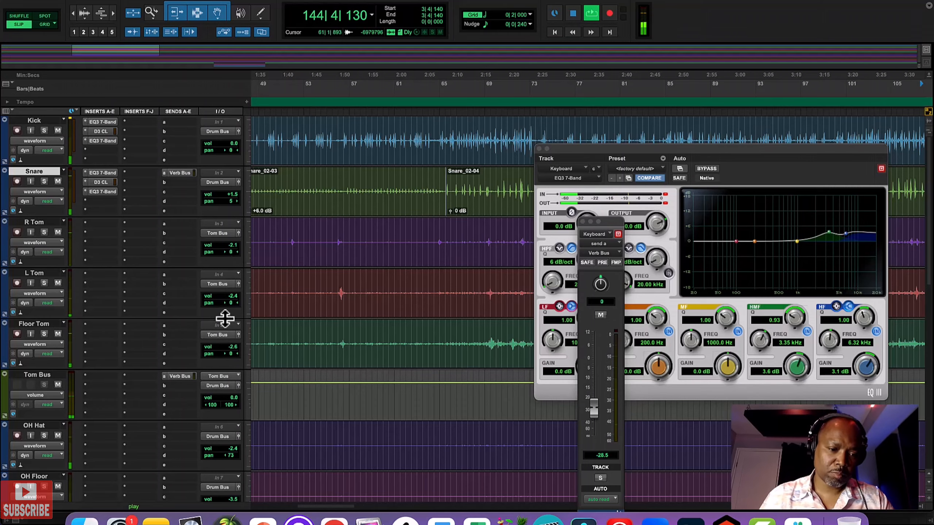
Step: Set the OH Hat volume to -1.8 dB and the OH Floor volume to -2.8 dB
scroll(224, 319, down, 5)
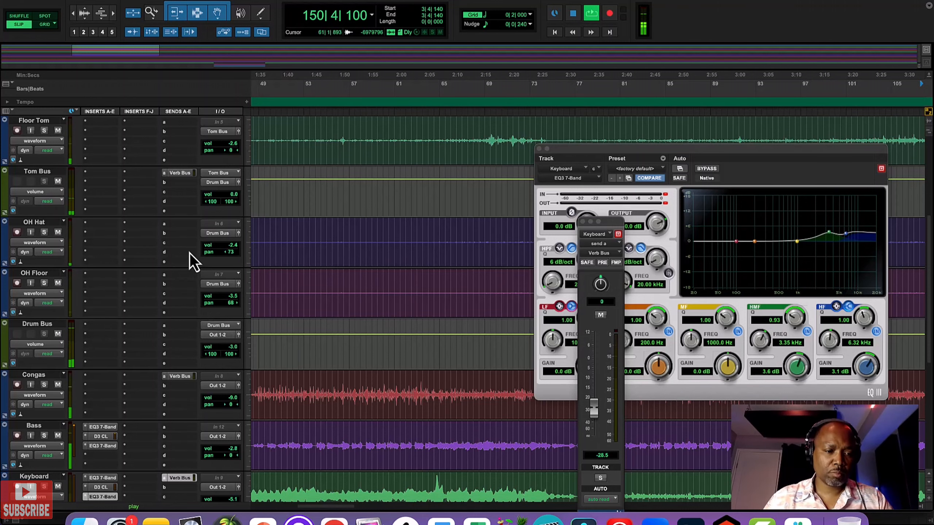
scroll(189, 254, up, 3)
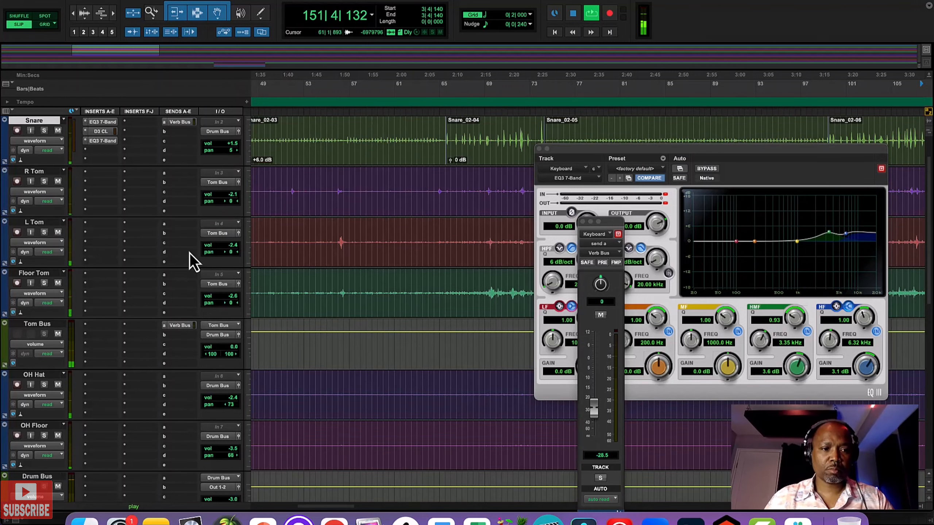
scroll(190, 253, down, 2)
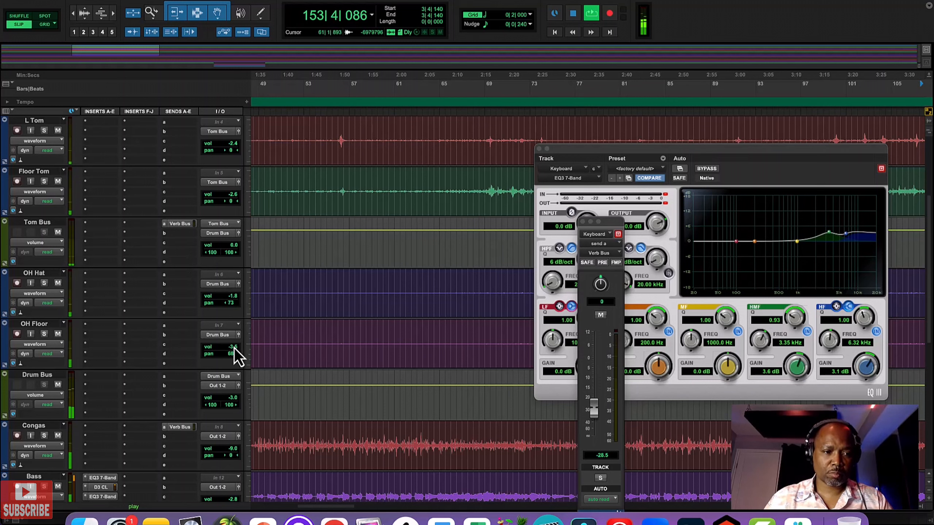
drag(232, 349, 228, 346)
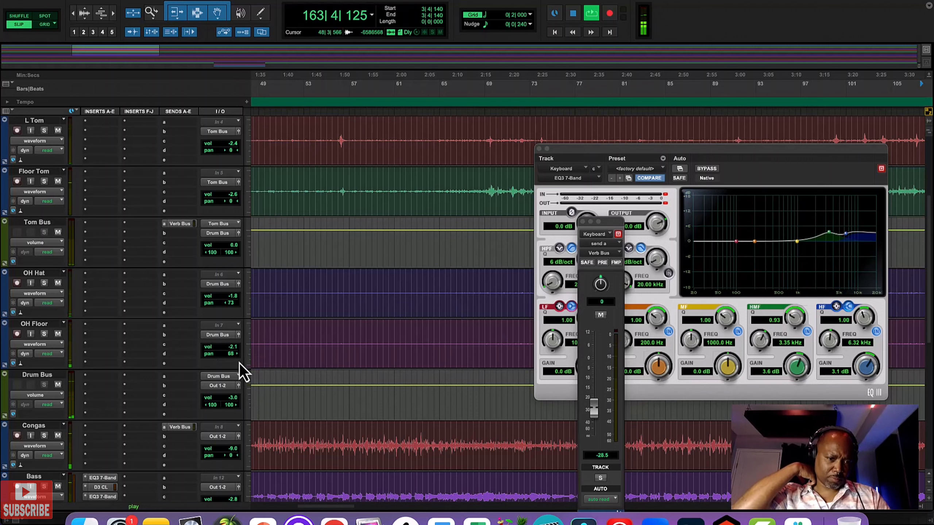
click(234, 352)
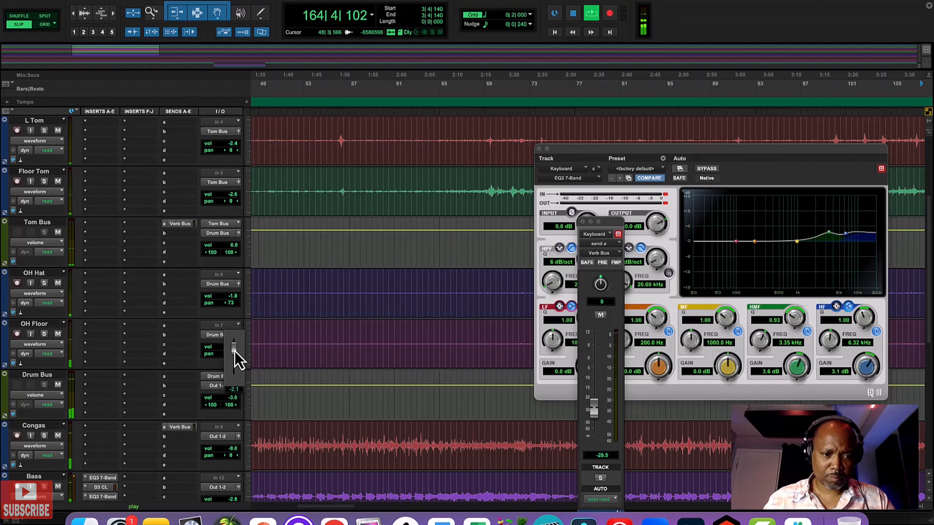
drag(234, 351, 234, 351)
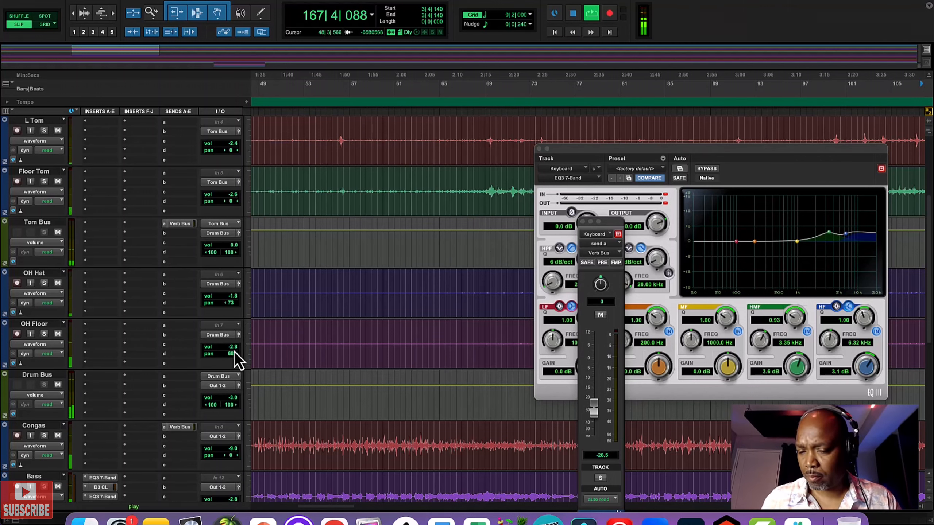
Step: Rename the track Keyboard.dup1 as KeyBass and Keyboard.dup2 as KeyChords
scroll(234, 353, down, 10)
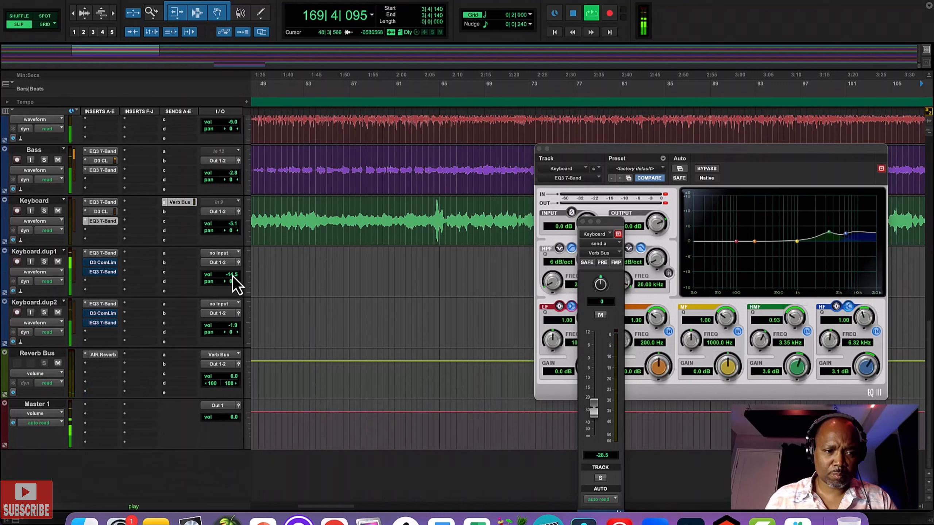
double_click(51, 253)
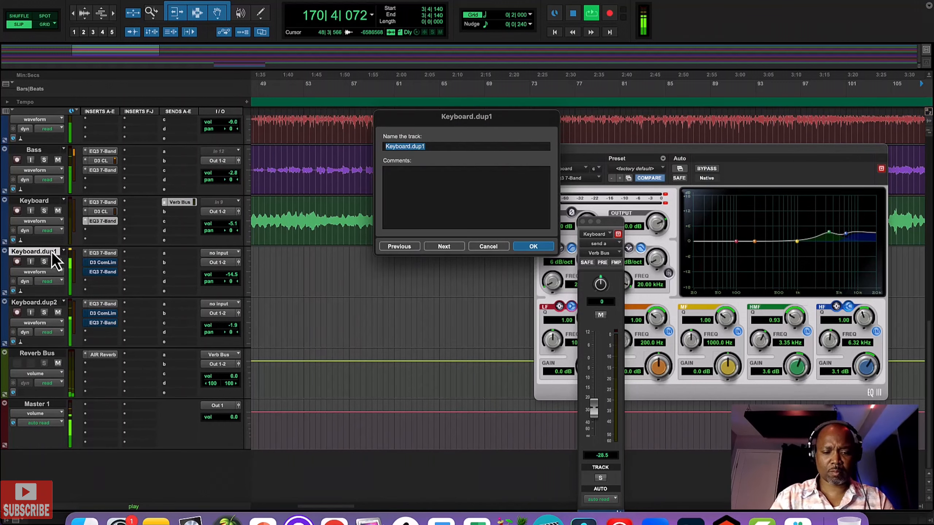
text(KeyBass)
key(Return)
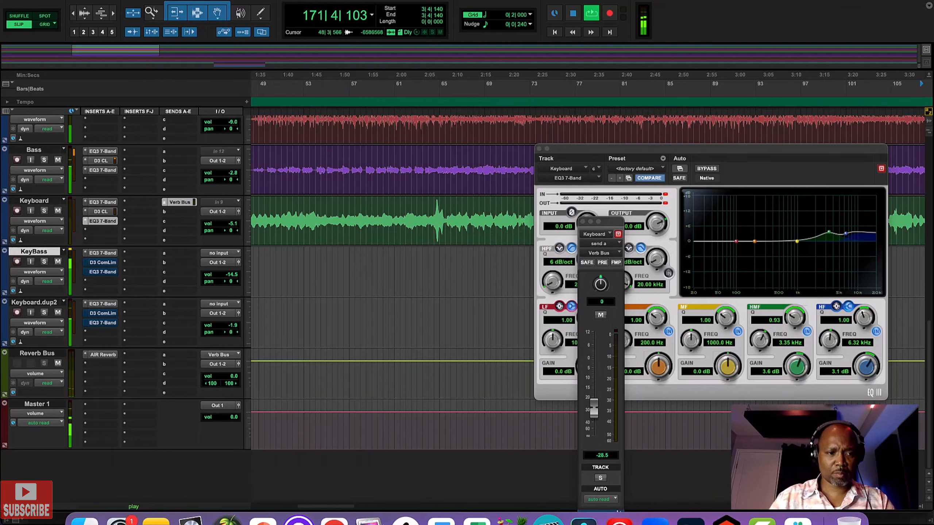
double_click(30, 304)
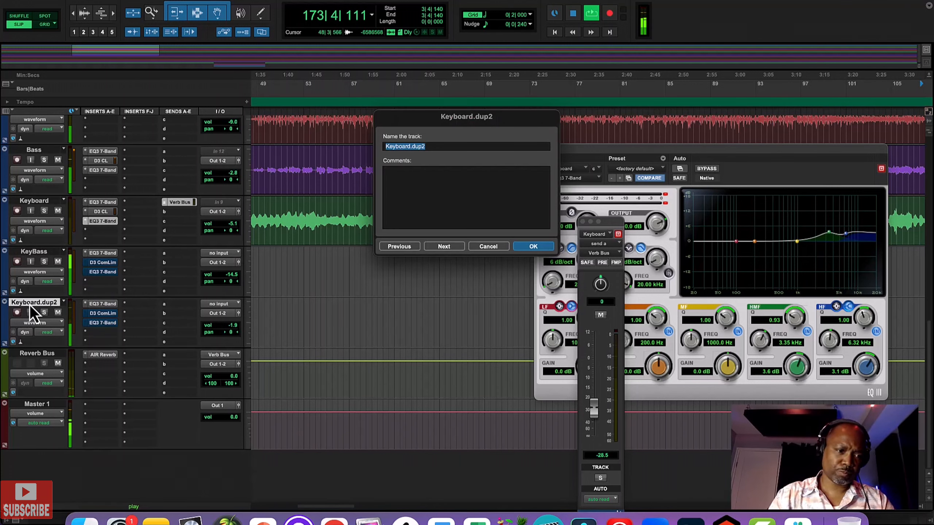
text(KeyChords)
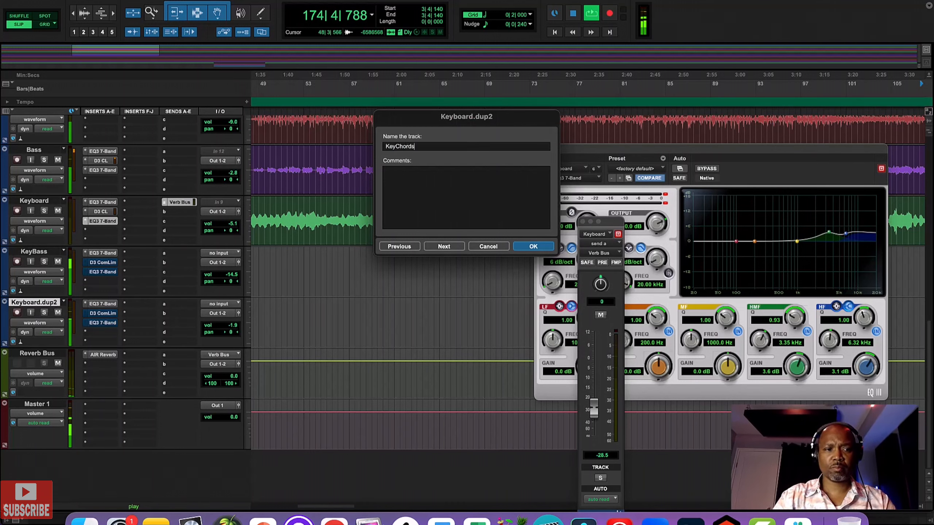
key(Return)
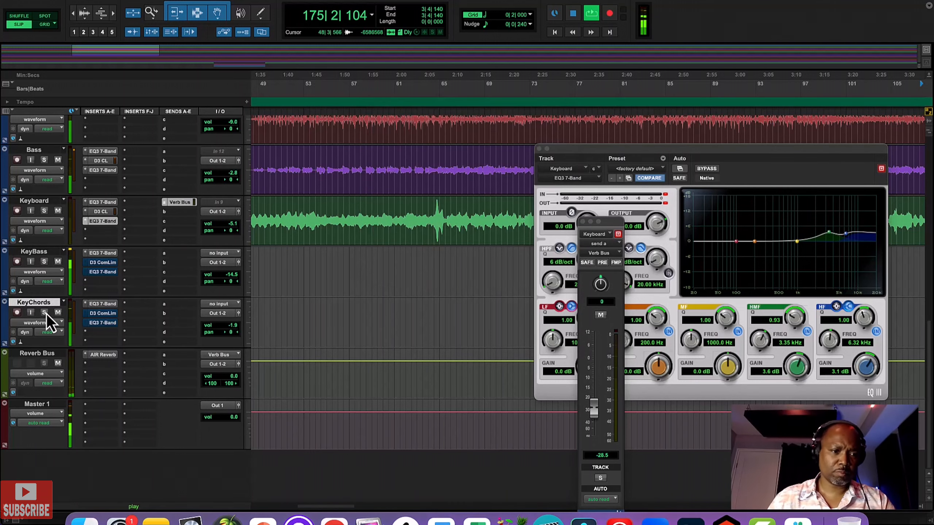
Step: Set the KeyBass volume to -15.2 dB and the Bass volume to -2.1 dB
click(230, 279)
drag(231, 278, 231, 278)
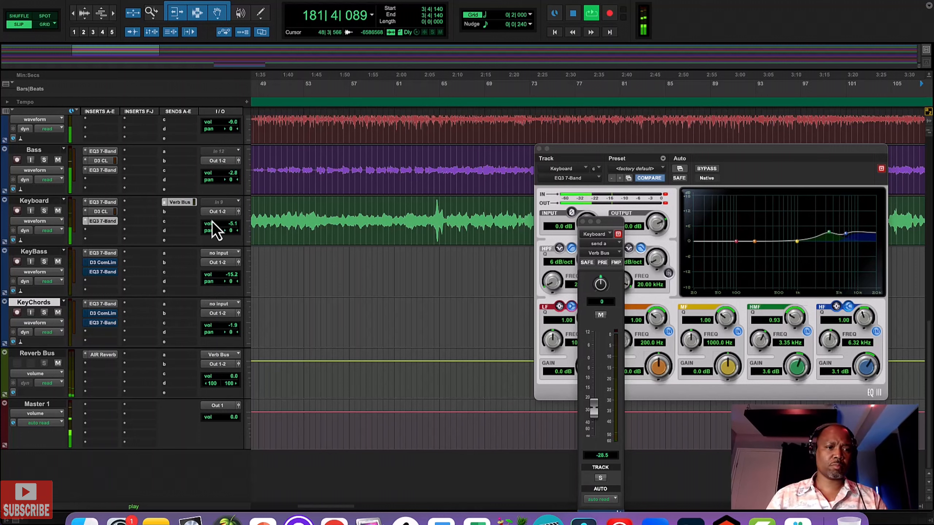
click(233, 177)
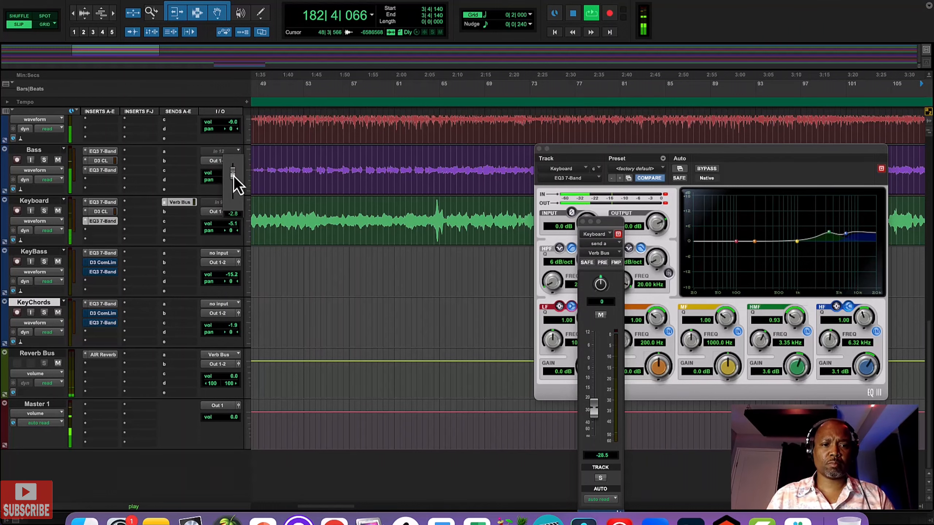
drag(233, 177, 233, 173)
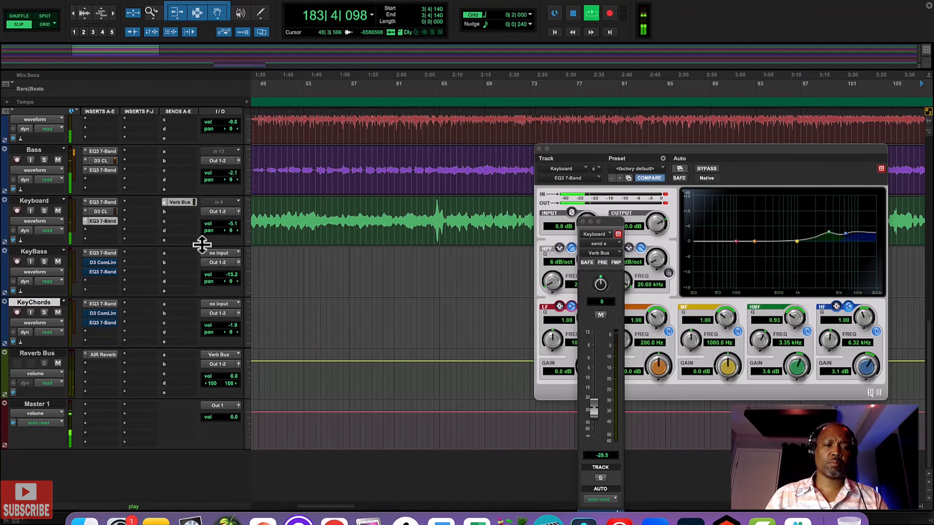
Step: Set the Snare volume to +0.8 dB and the Keyboard volume to -4.5 dB
scroll(203, 240, up, 10)
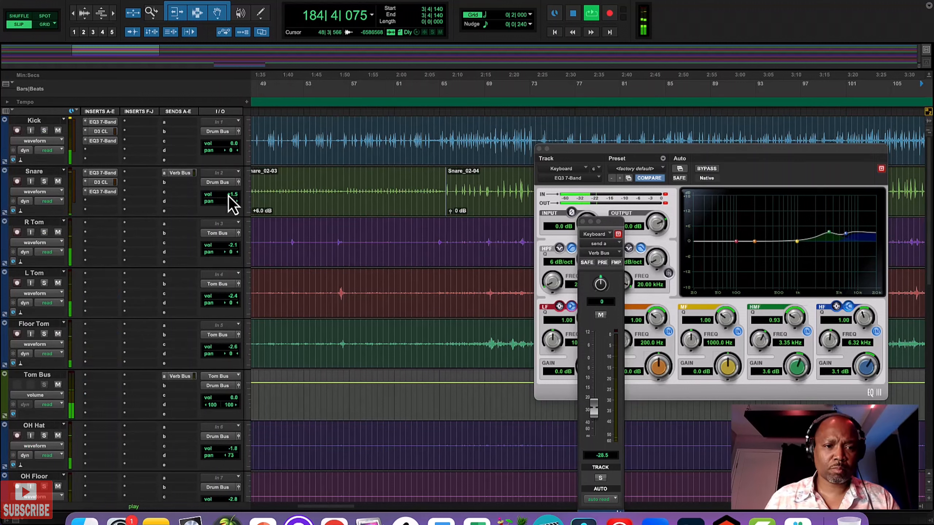
drag(233, 195, 231, 207)
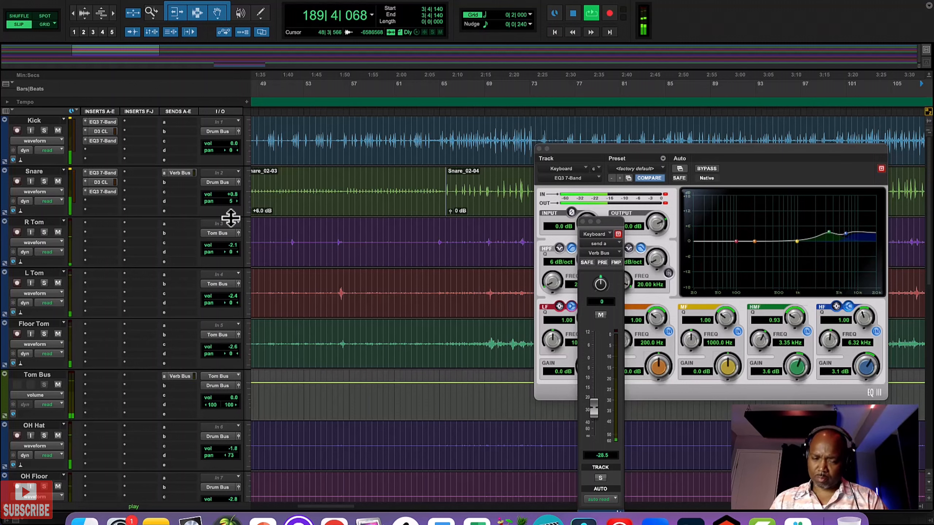
scroll(150, 242, down, 10)
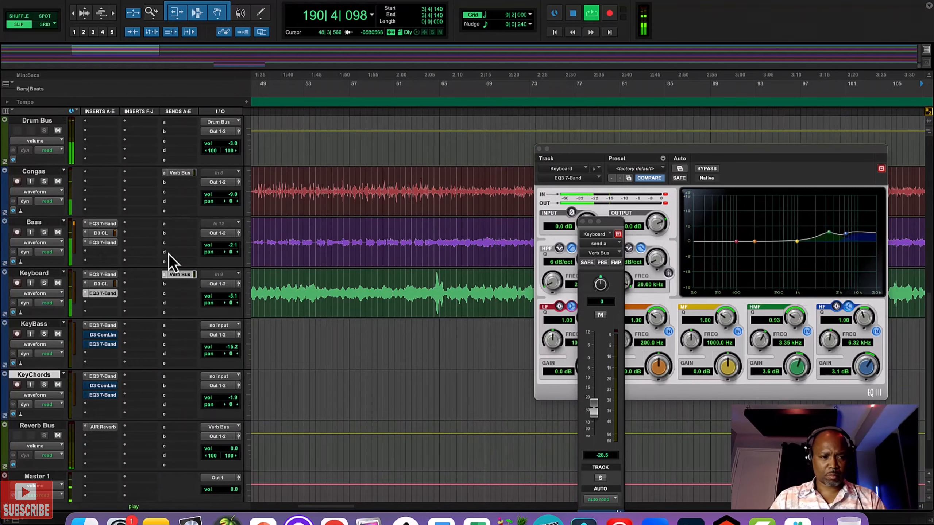
click(234, 297)
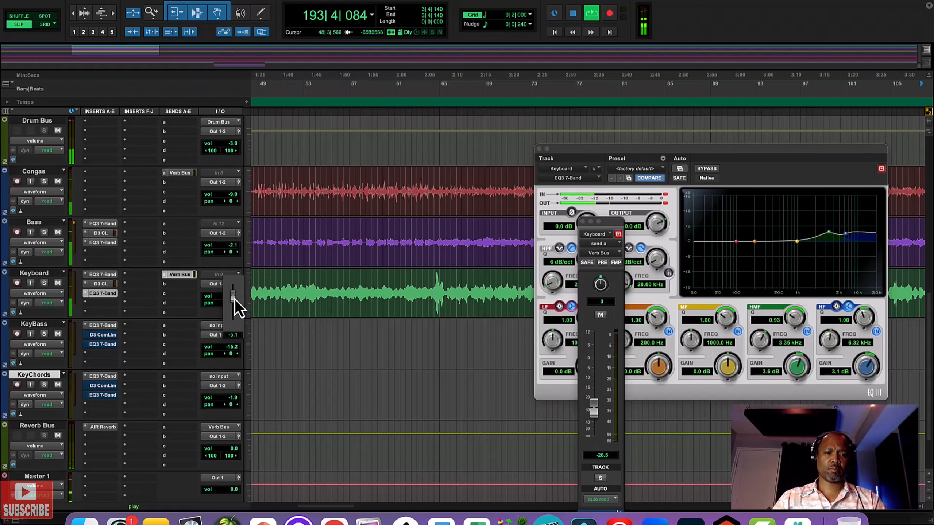
drag(235, 308, 237, 306)
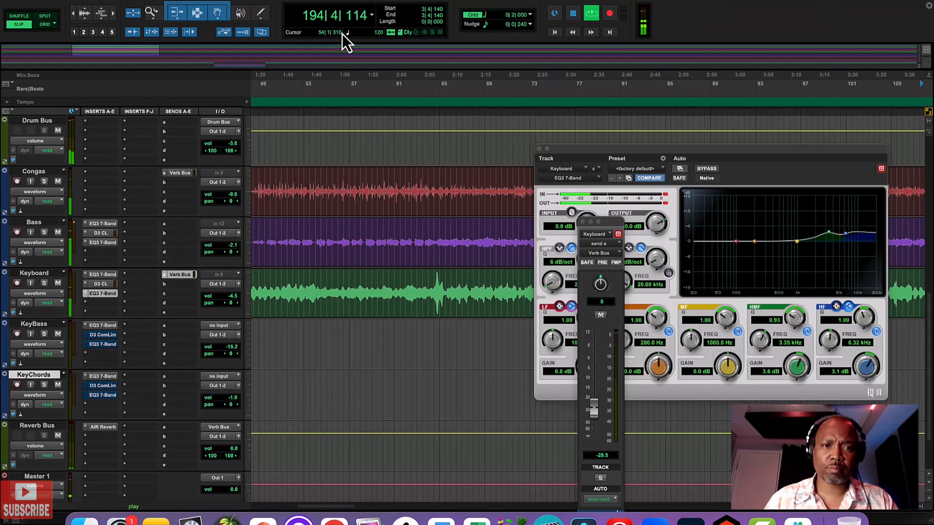
Step: Show the Mix window and move the Keyboard EQ window clear of the channel strips
click(324, 4)
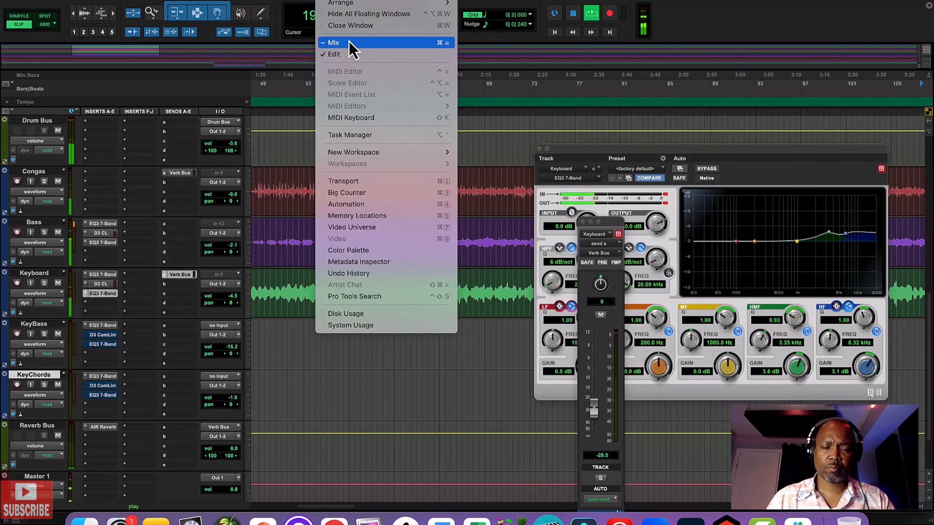
click(348, 41)
drag(594, 149, 731, 127)
click(617, 226)
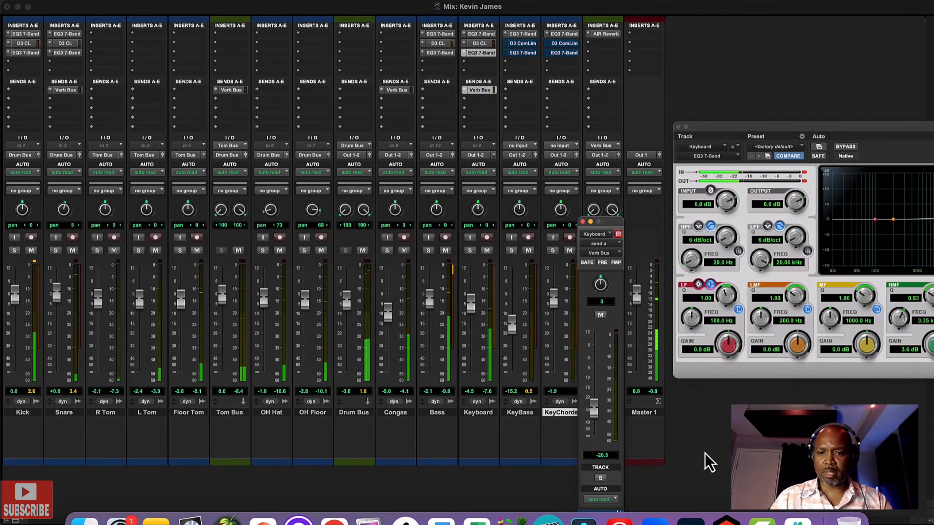
Step: Reset the Master 1 peak reading, then stop playback and close the Keyboard send window
click(654, 396)
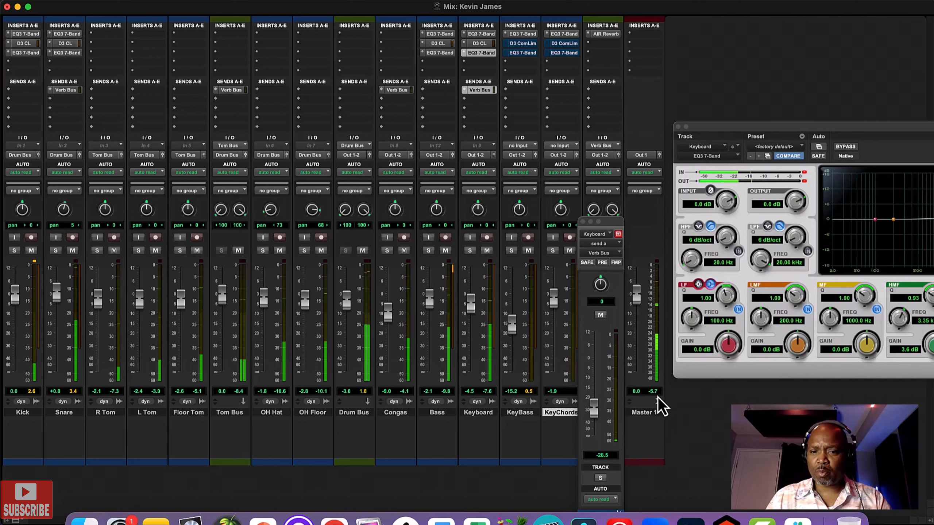
key(space)
click(581, 222)
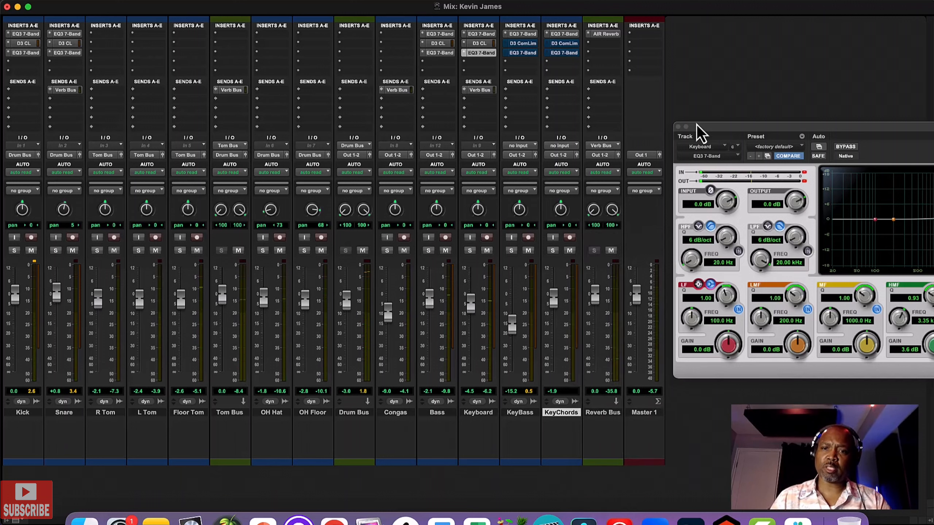
Step: Close the Keyboard EQ window, insert a mono Dyn3 Compressor/Limiter on Master 1, and move its window over the channel strips
click(678, 127)
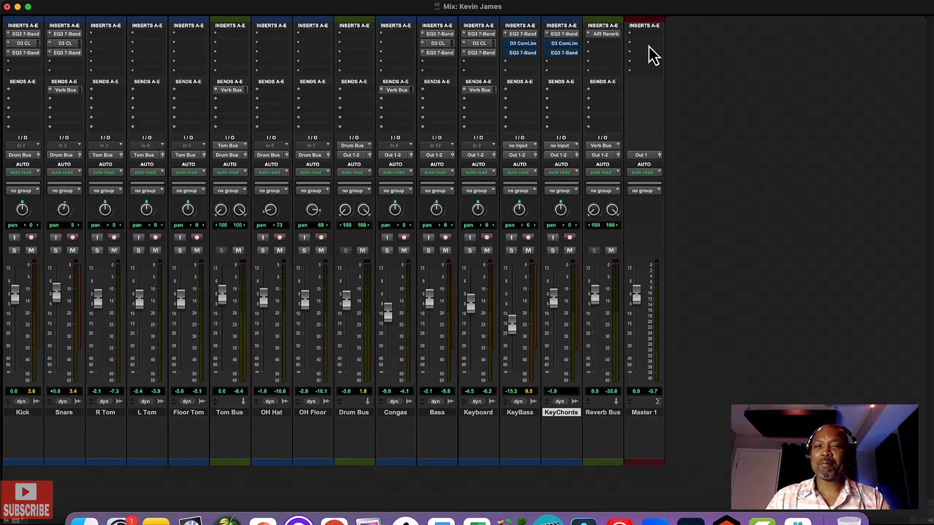
click(649, 33)
mouse_move(697, 37)
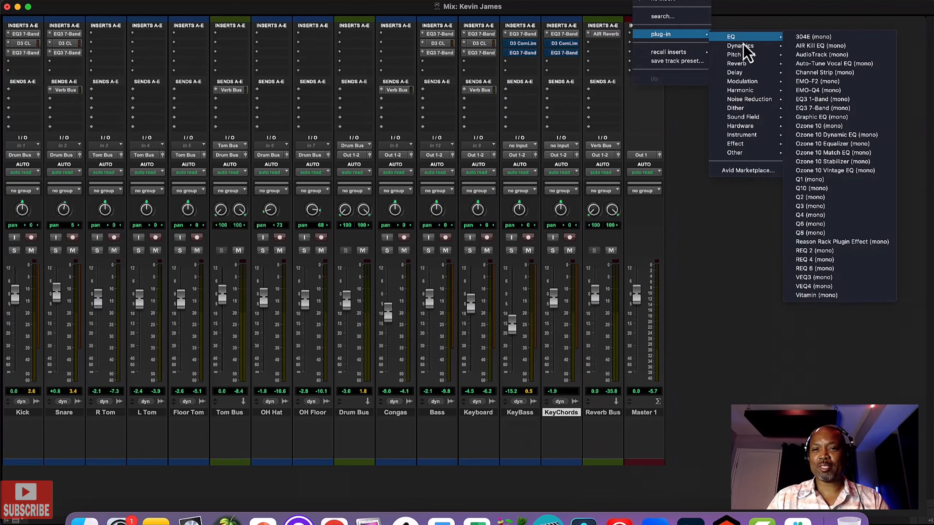
mouse_move(745, 46)
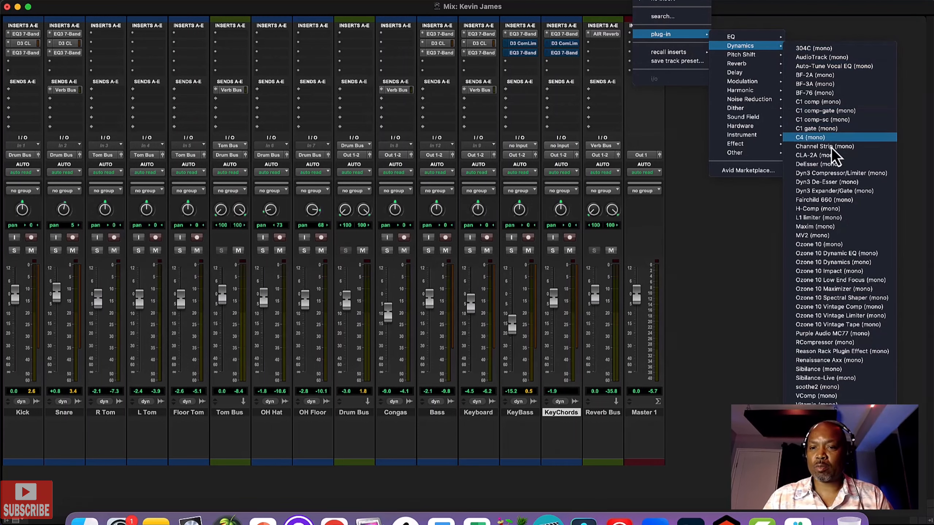
click(834, 173)
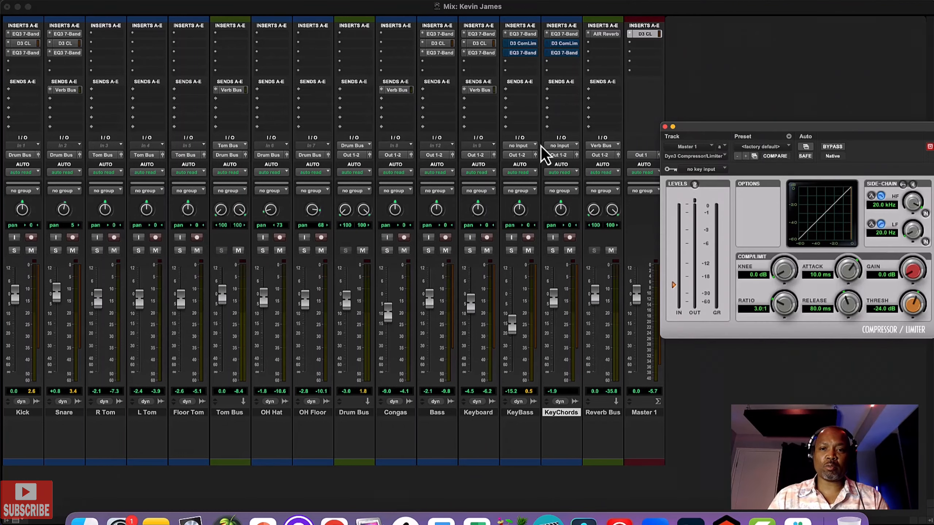
drag(676, 124, 332, 58)
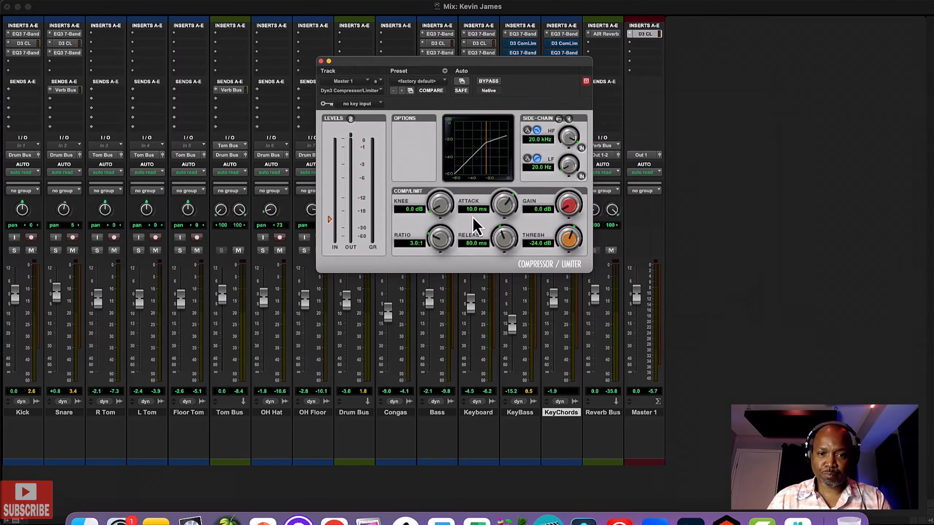
Step: Set the Master 1 compressor to attack 49.4 ms, release 151.0 ms, ratio 2.5:1, knee 7.0 dB and threshold -16.0 dB
drag(509, 210, 509, 192)
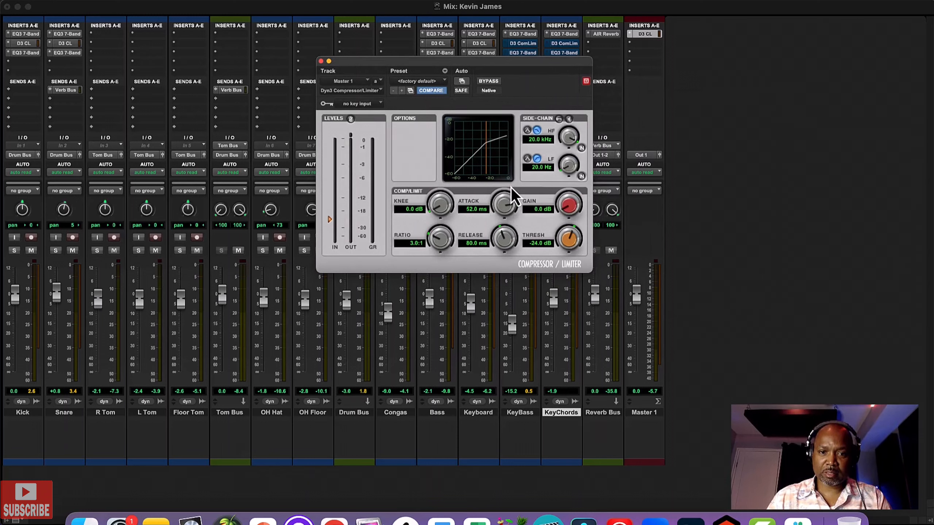
drag(500, 245, 502, 234)
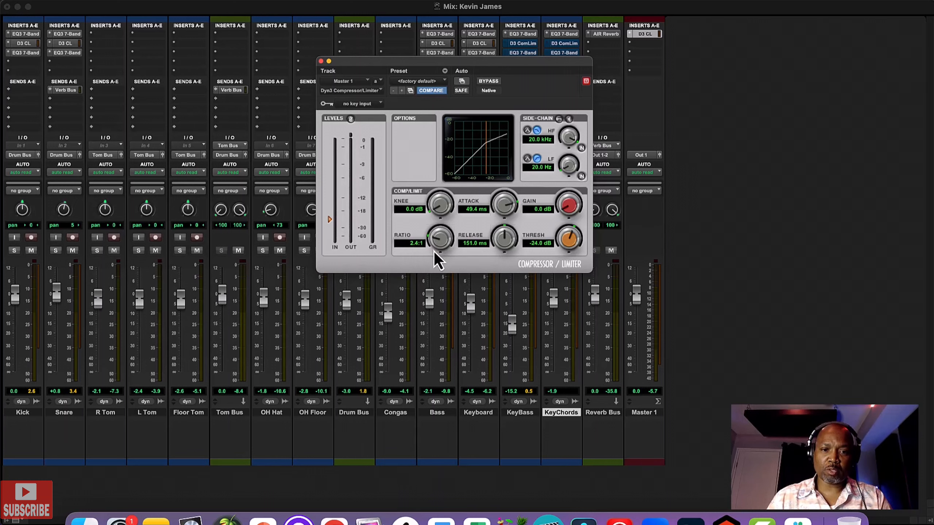
drag(435, 249, 436, 249)
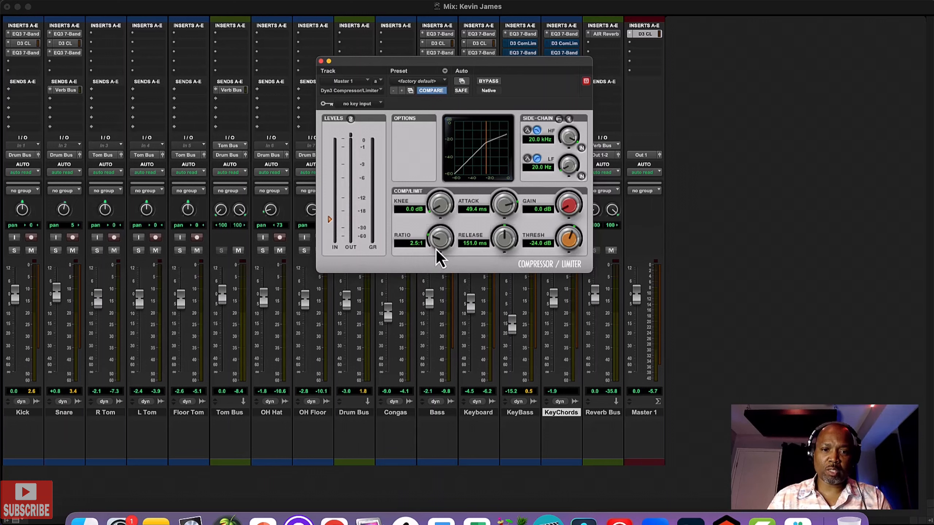
mouse_move(439, 201)
mouse_down()
mouse_move(439, 188)
mouse_move(443, 217)
mouse_move(440, 205)
mouse_up()
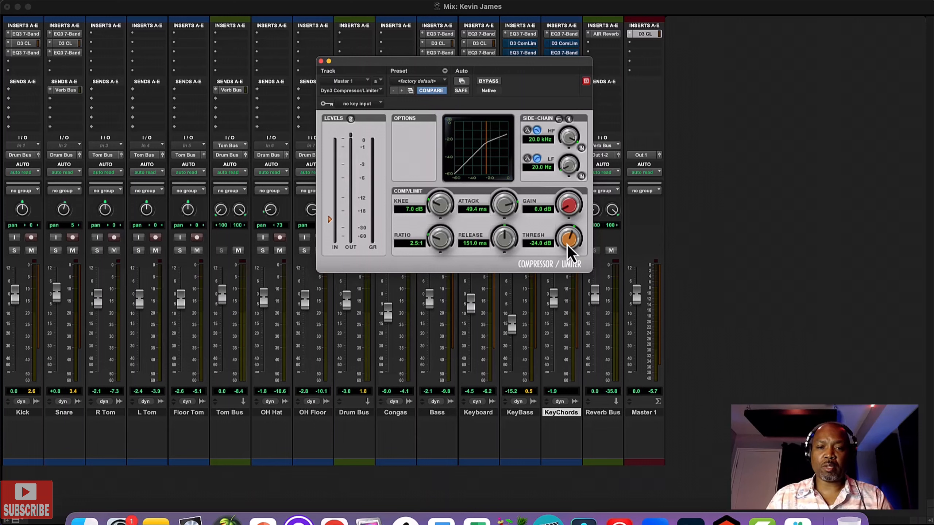
drag(566, 245, 569, 232)
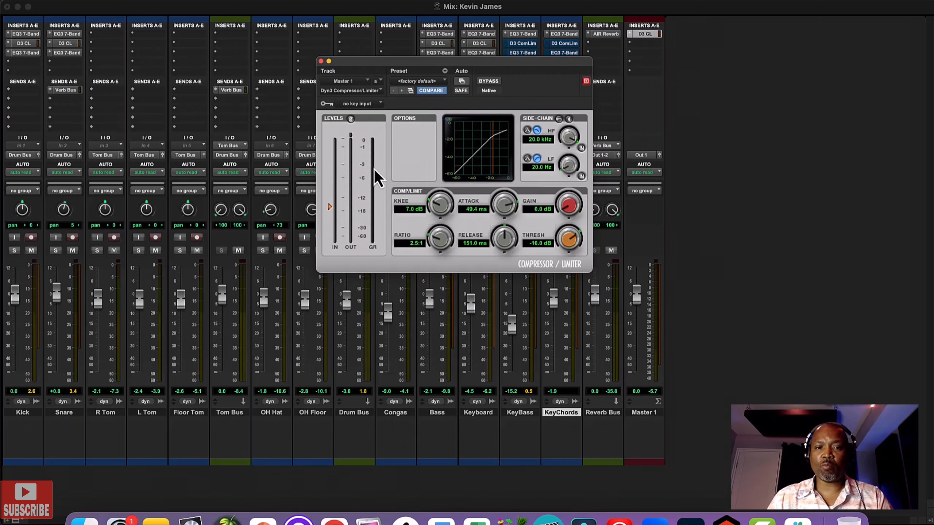
Step: Show the Edit window with the compressor moved aside, and play the Kick passage from bar 186 to about bar 212
key(super+equal)
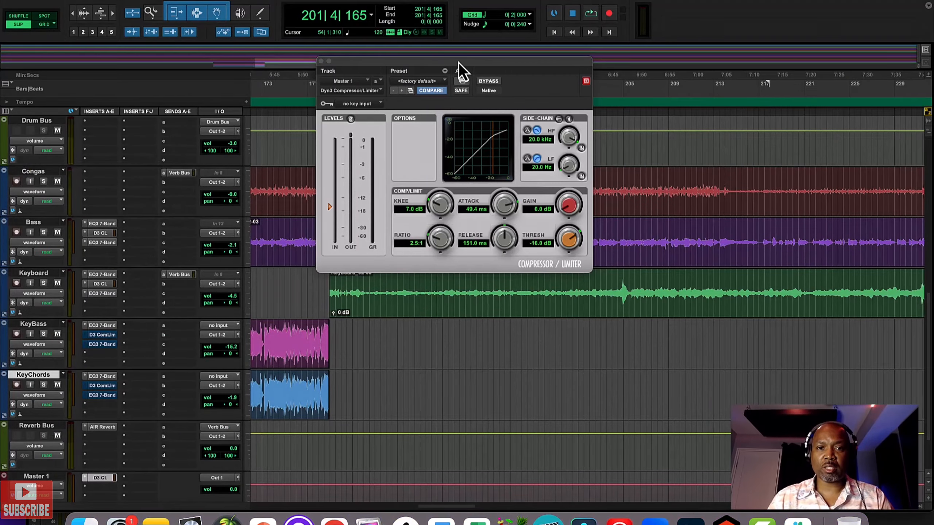
drag(458, 63, 268, 32)
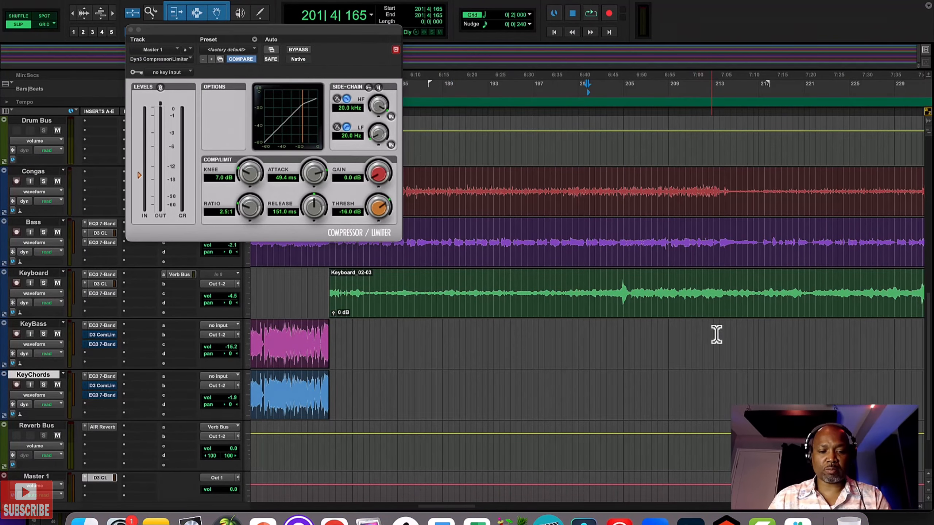
key(super+bracketleft)
key(super+bracketleft)
scroll(705, 327, right, 7)
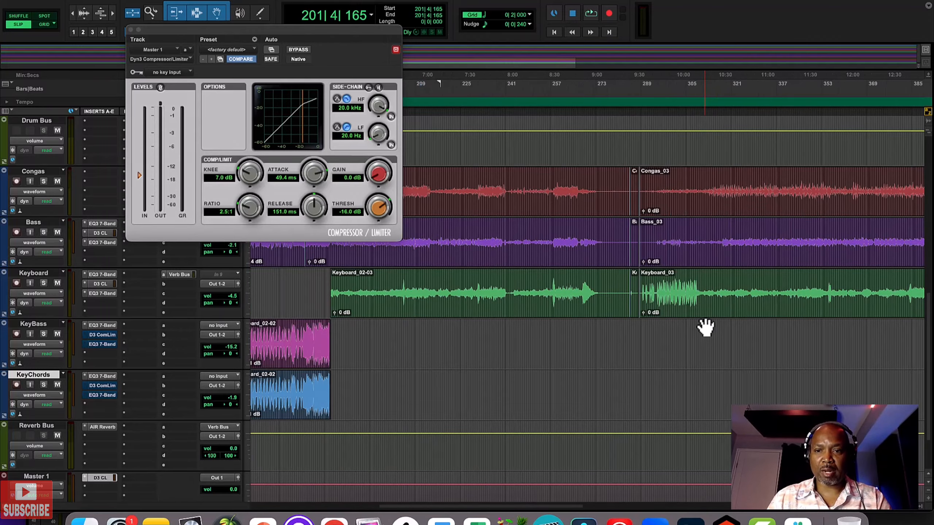
scroll(708, 327, left, 6)
scroll(707, 327, left, 6)
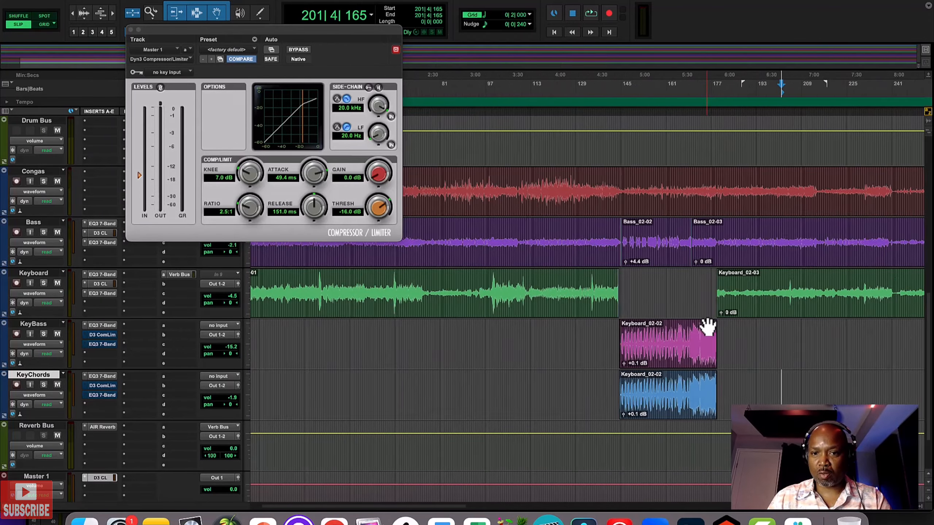
scroll(625, 296, up, 5)
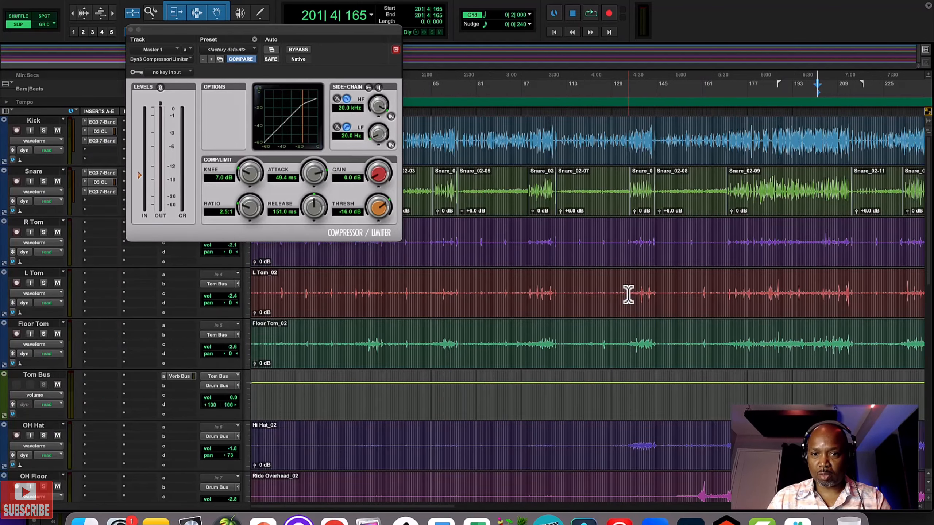
scroll(714, 259, down, 5)
scroll(718, 257, up, 10)
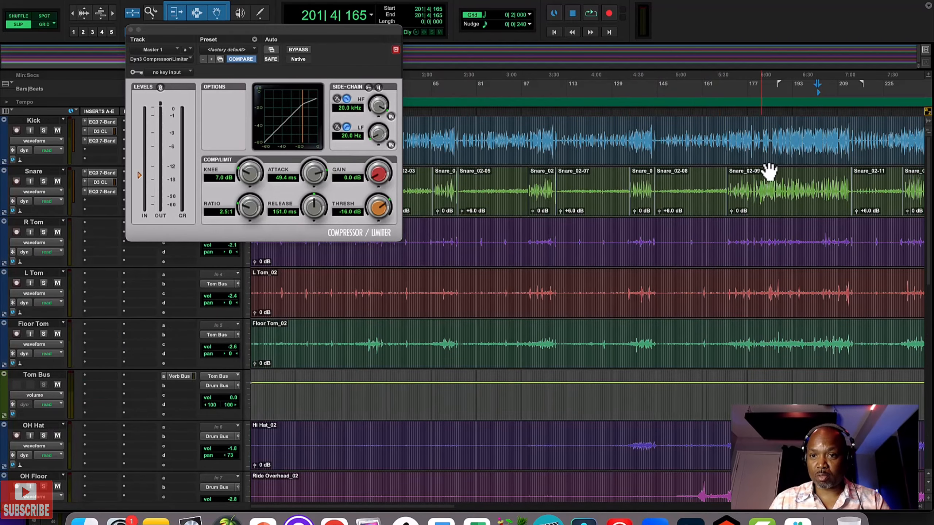
drag(775, 133, 849, 135)
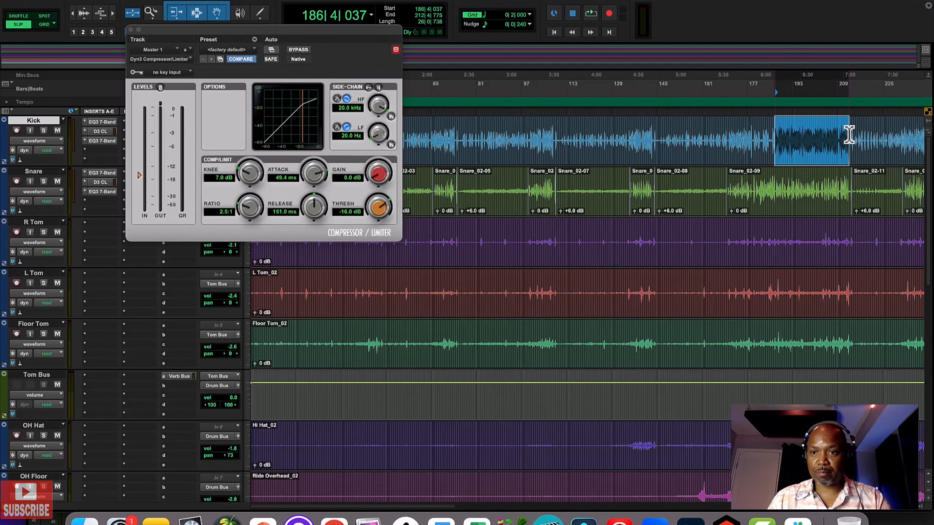
key(space)
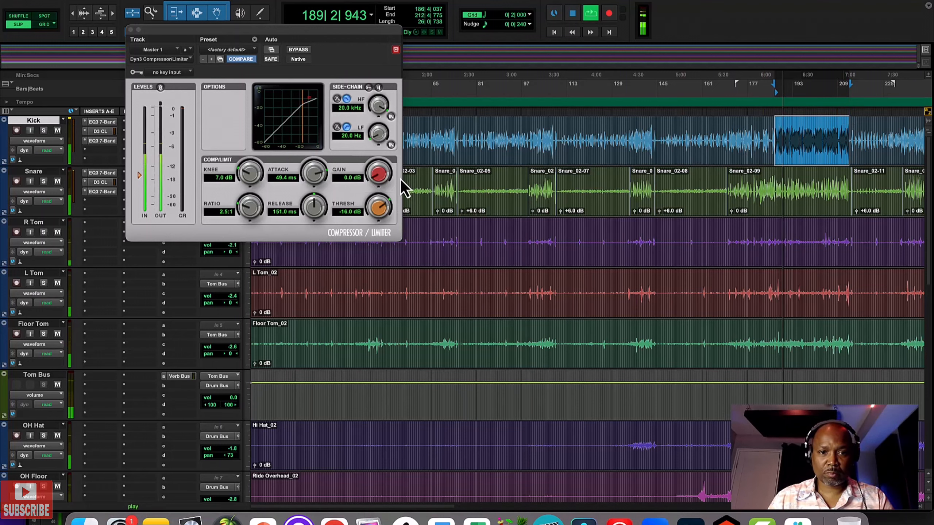
Step: Check the track levels during playback, then audition the Kick passage from about bar 89 to bar 107
scroll(625, 215, right, 3)
scroll(624, 216, right, 2)
scroll(625, 215, left, 5)
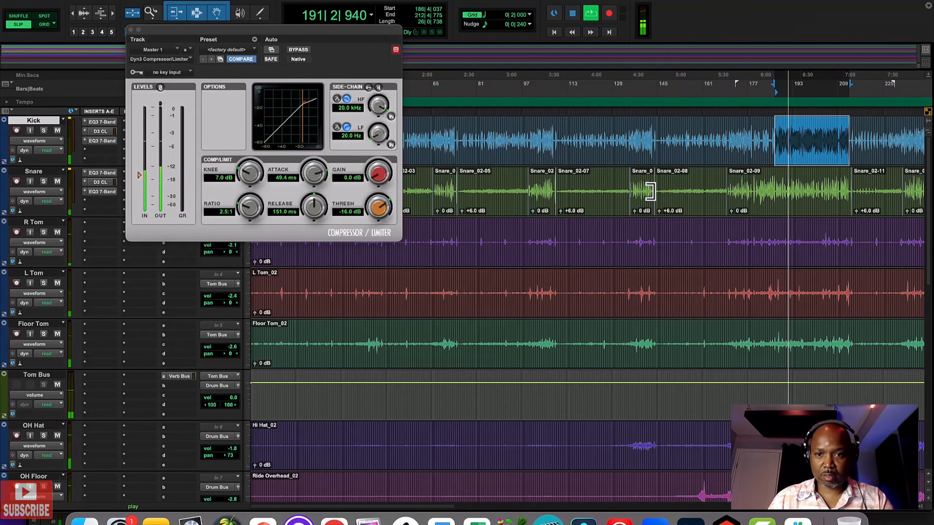
scroll(189, 343, down, 5)
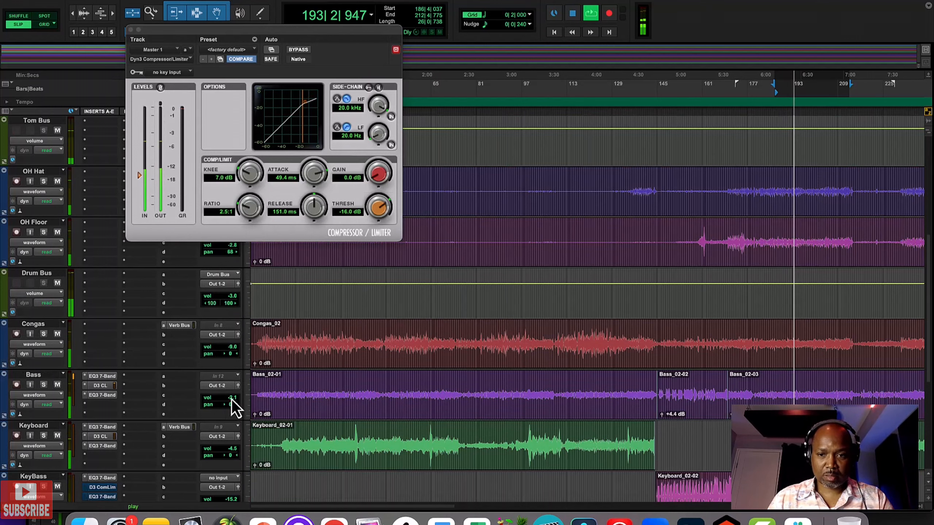
scroll(411, 341, up, 5)
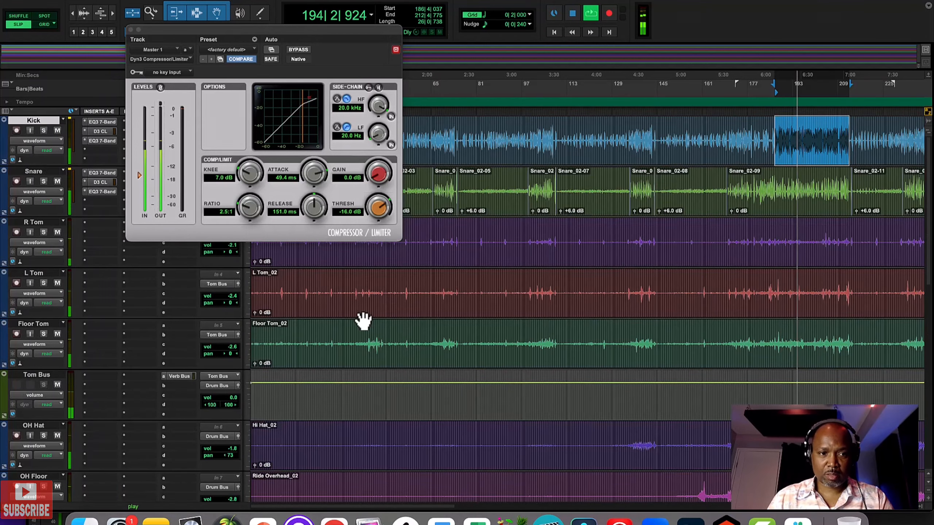
key(space)
drag(500, 129, 553, 134)
key(space)
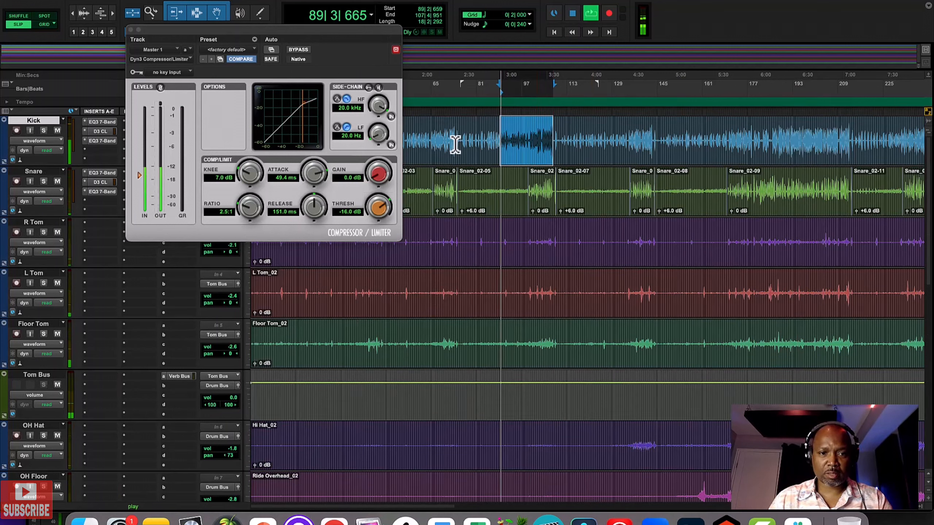
key(space)
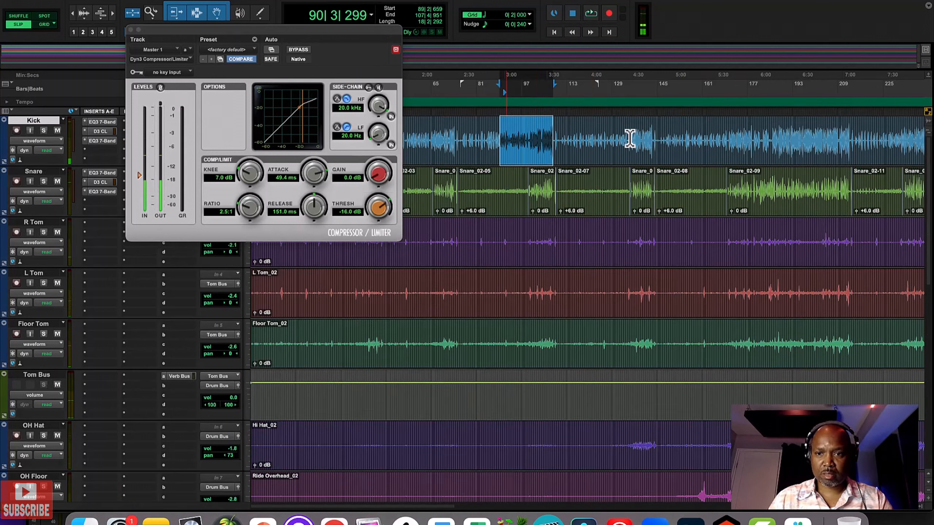
Step: Play the Kick passage from about bar 135 to bar 143 and set the Master 1 compressor threshold to -19.5 dB
drag(629, 138, 649, 139)
key(space)
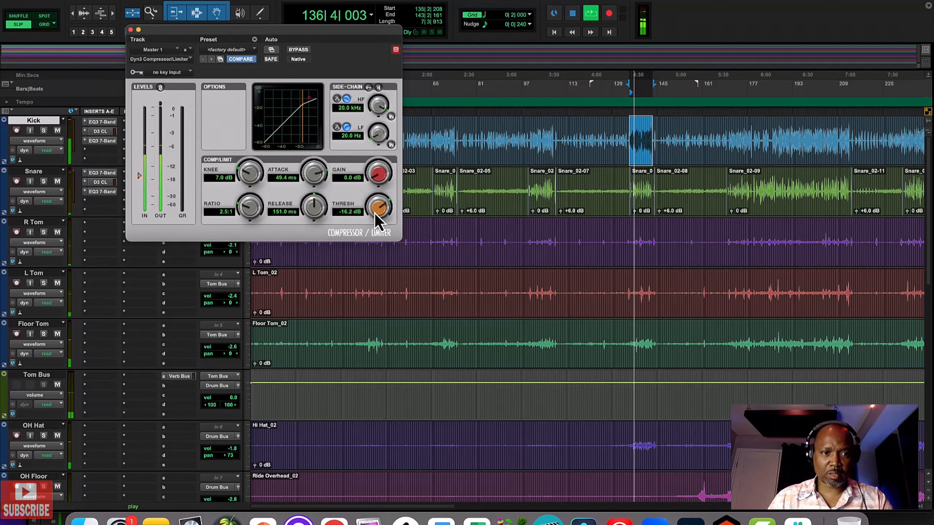
mouse_move(375, 213)
mouse_down()
mouse_move(367, 227)
mouse_move(372, 213)
mouse_up()
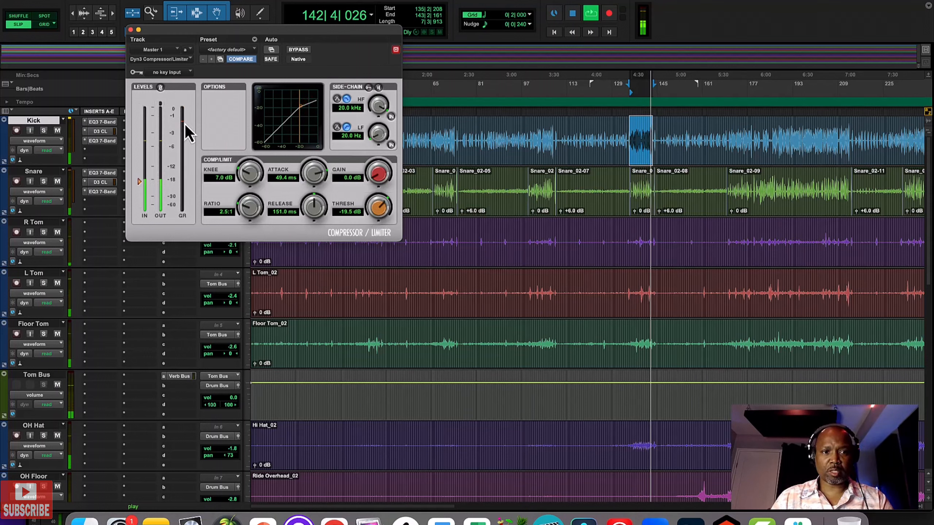
Step: Play from bar 186 while setting the Master 1 compressor gain to 2.3 dB, then stop playback and close the compressor window
click(775, 137)
key(space)
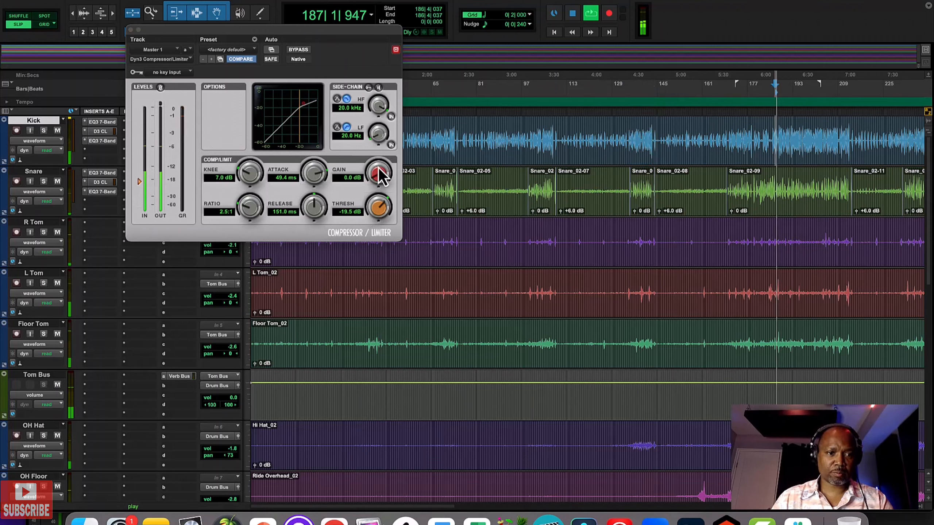
drag(377, 178, 376, 173)
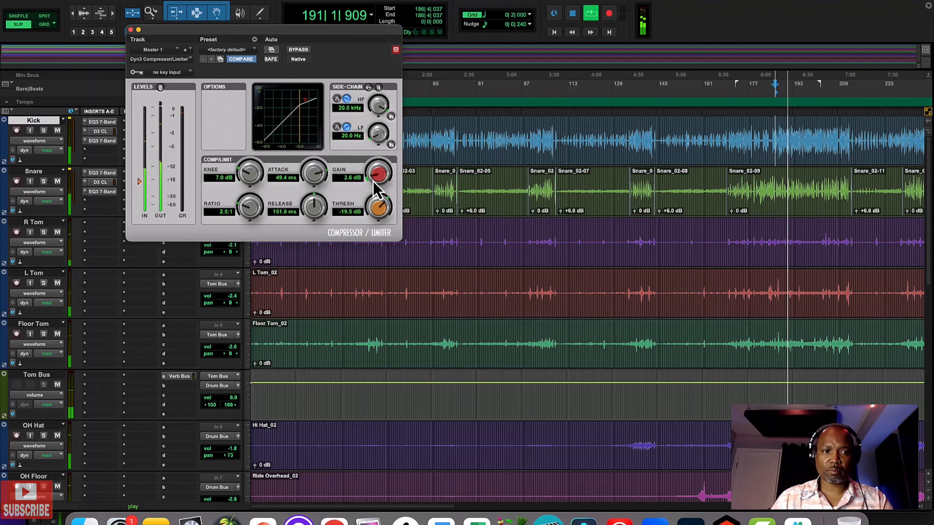
drag(374, 183, 372, 183)
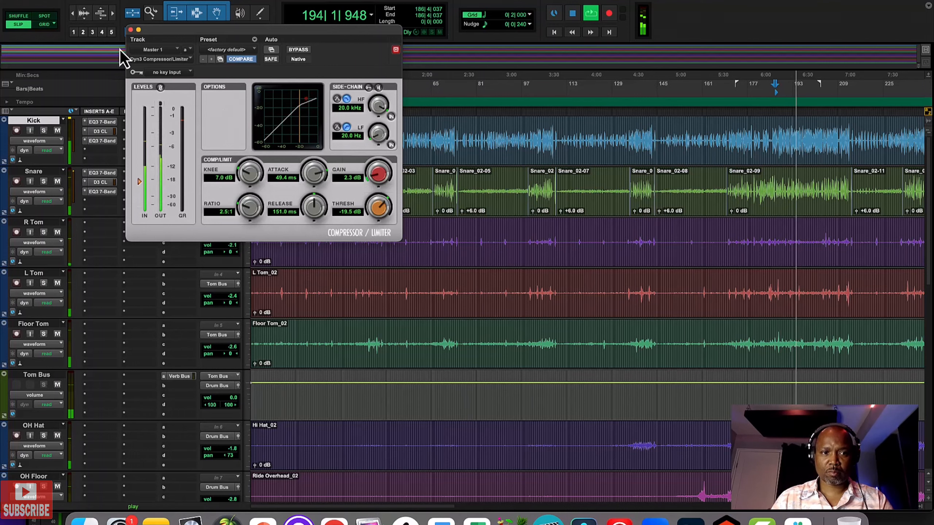
key(space)
click(131, 30)
scroll(162, 201, down, 10)
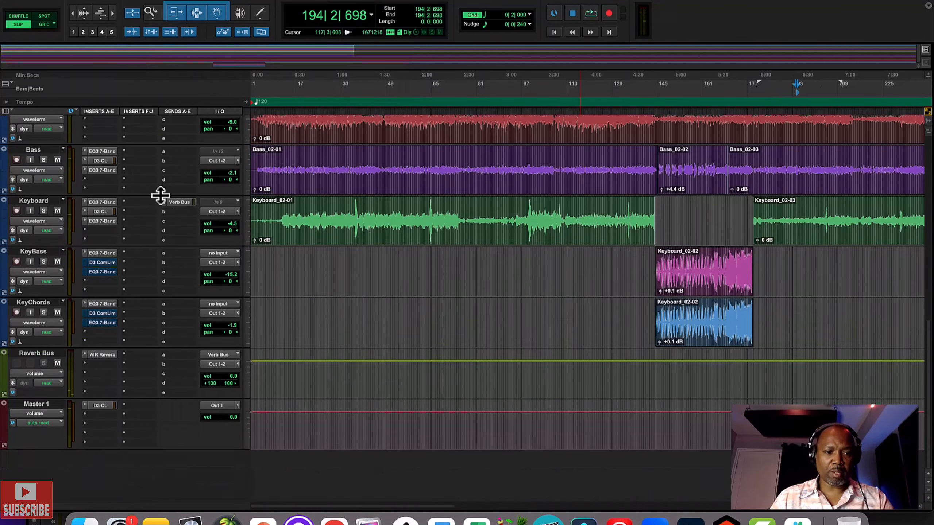
click(100, 421)
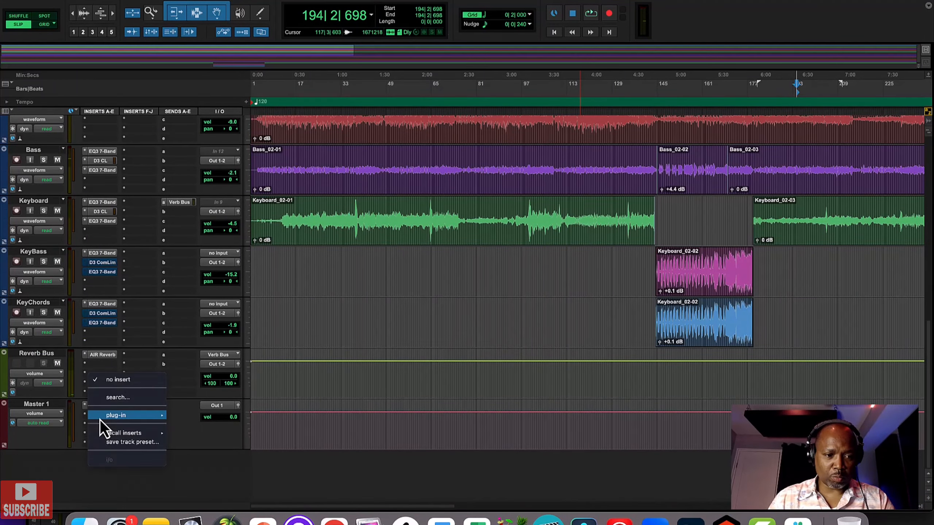
mouse_move(100, 420)
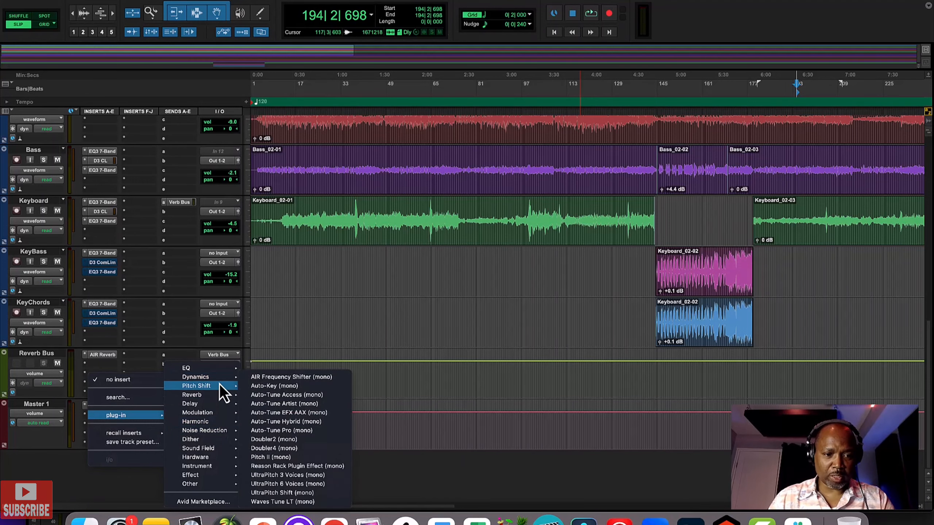
mouse_move(219, 379)
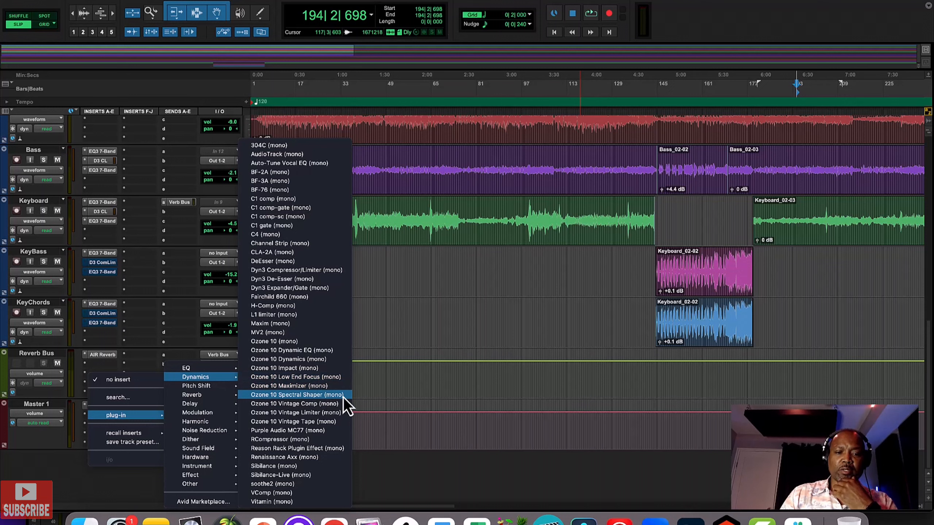
click(335, 428)
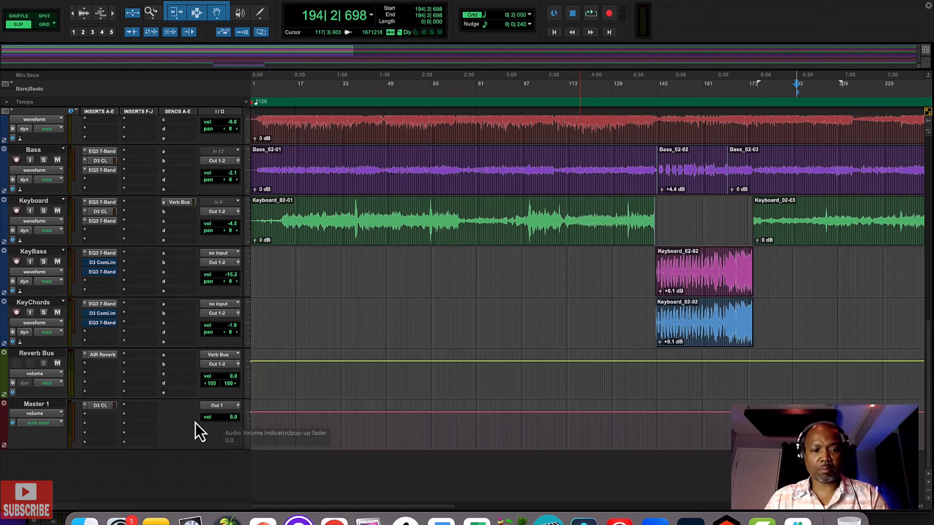
Step: Play briefly from bar 194 to check the Master 1 meter, then delete the Master 1 track
key(space)
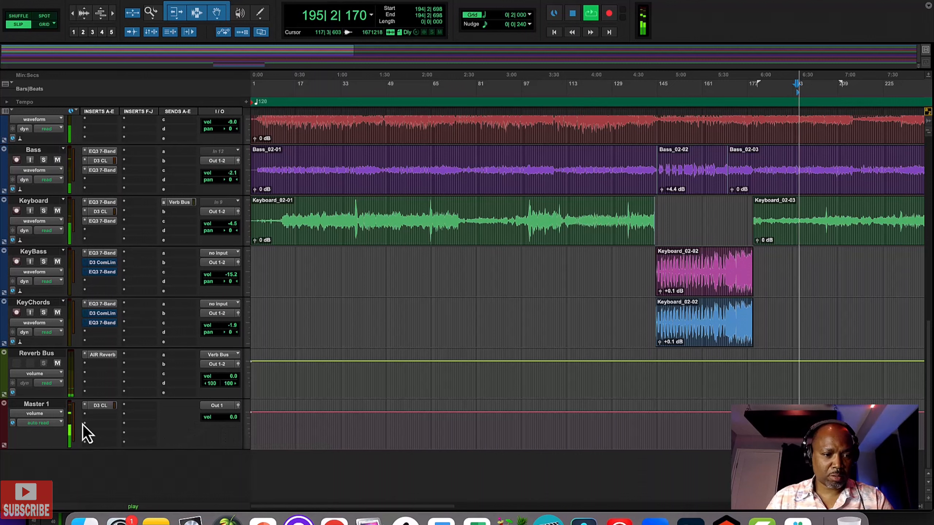
key(space)
click(46, 403)
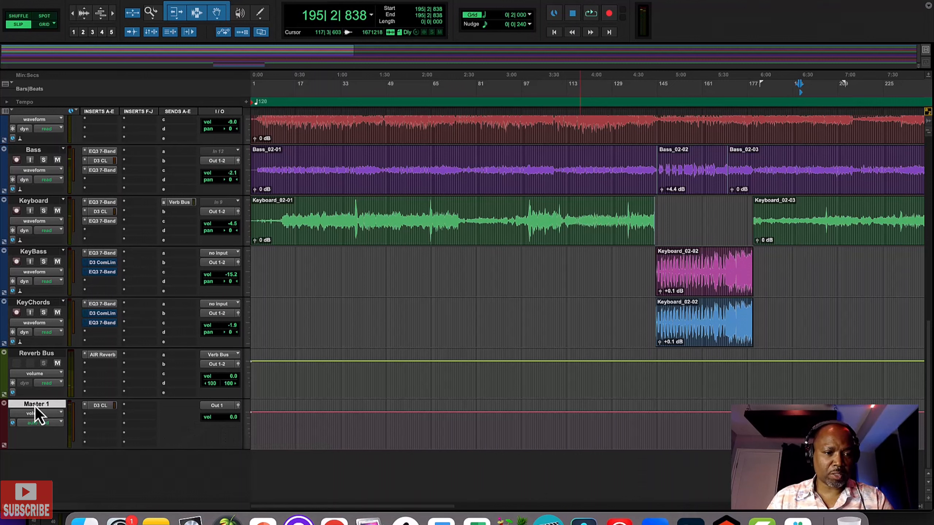
right_click(36, 406)
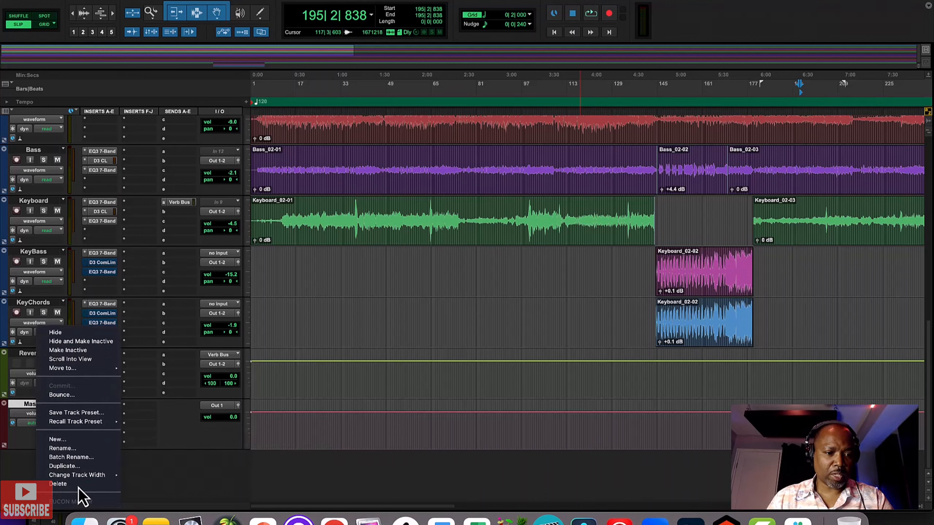
click(59, 484)
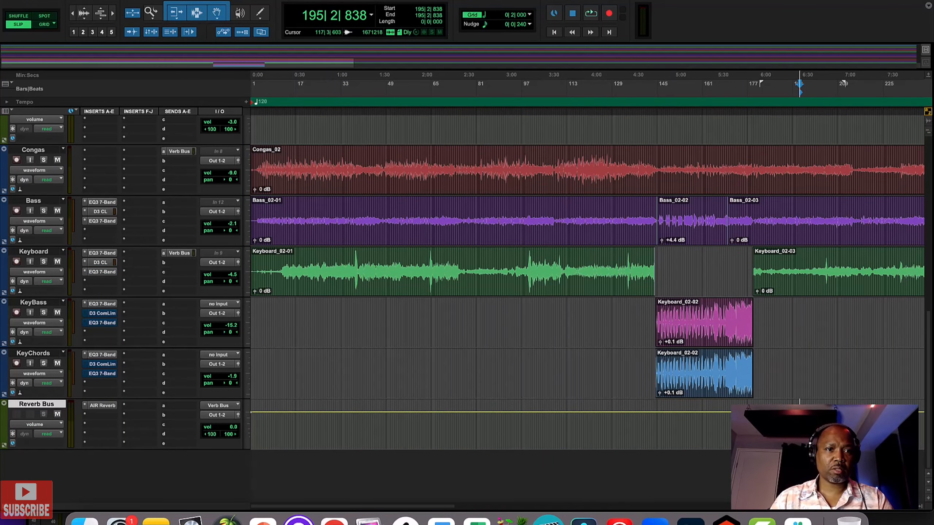
Step: Create one new stereo Master Fader track in samples with the name Master
click(143, 0)
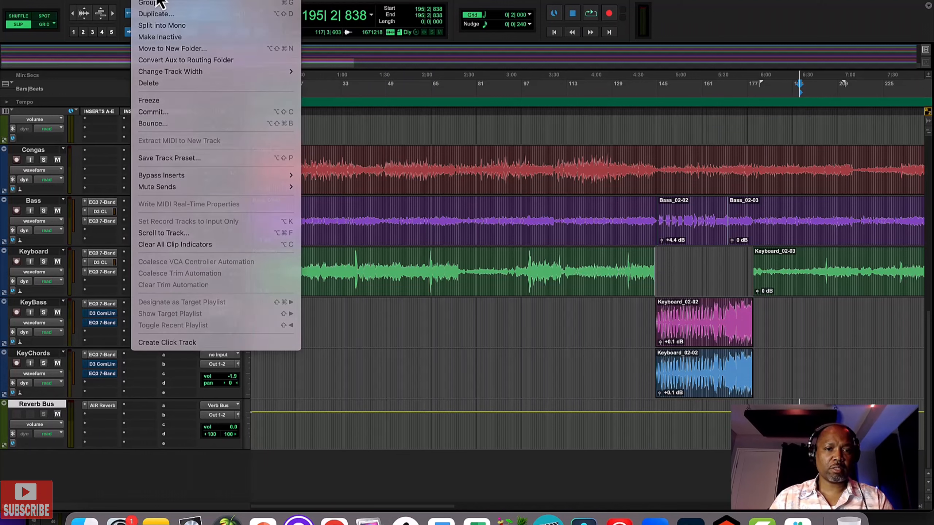
click(157, 1)
click(361, 169)
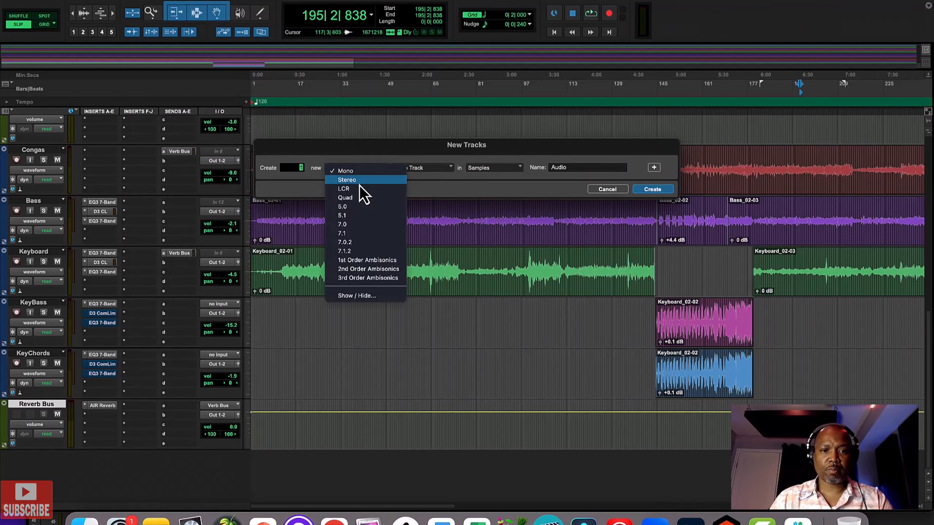
click(377, 163)
click(408, 169)
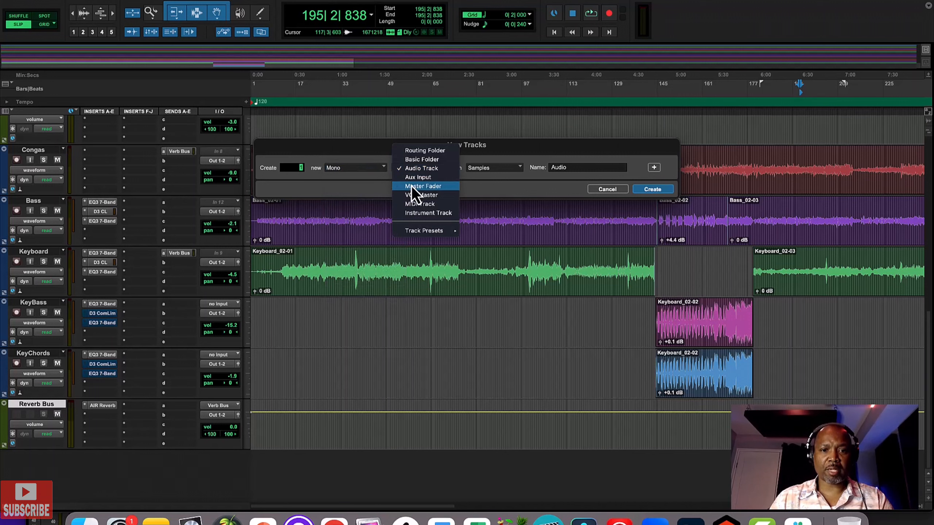
click(411, 186)
click(370, 169)
click(361, 181)
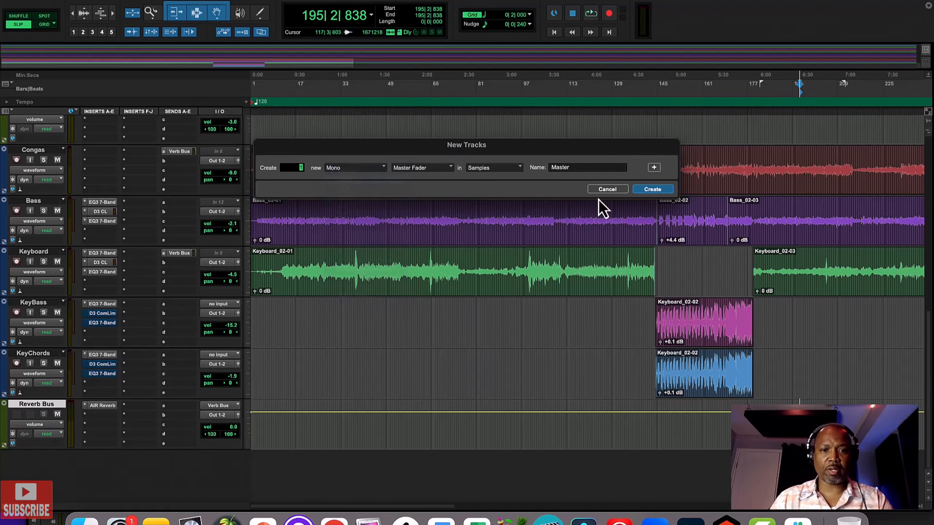
click(658, 189)
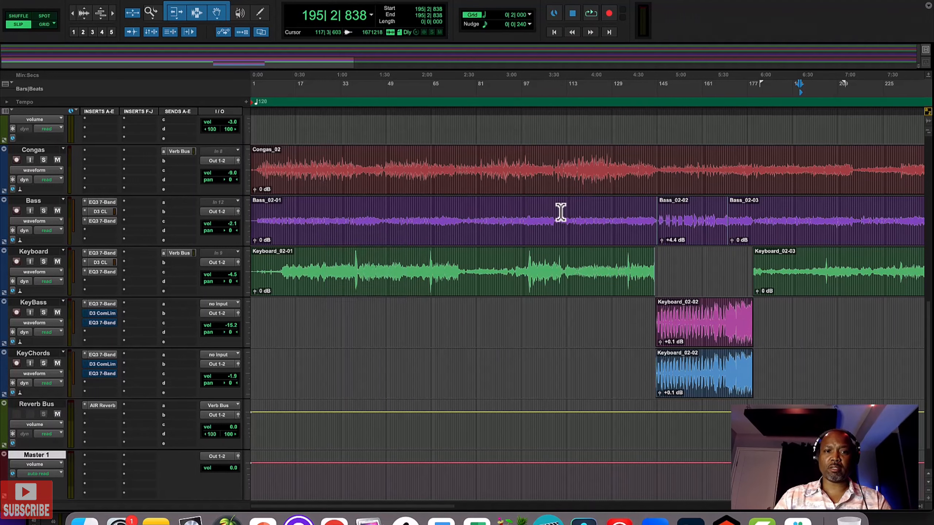
Step: Play from bar 112 and insert the stereo Dyn3 Compressor/Limiter in the first insert slot of Master 1
click(566, 92)
key(space)
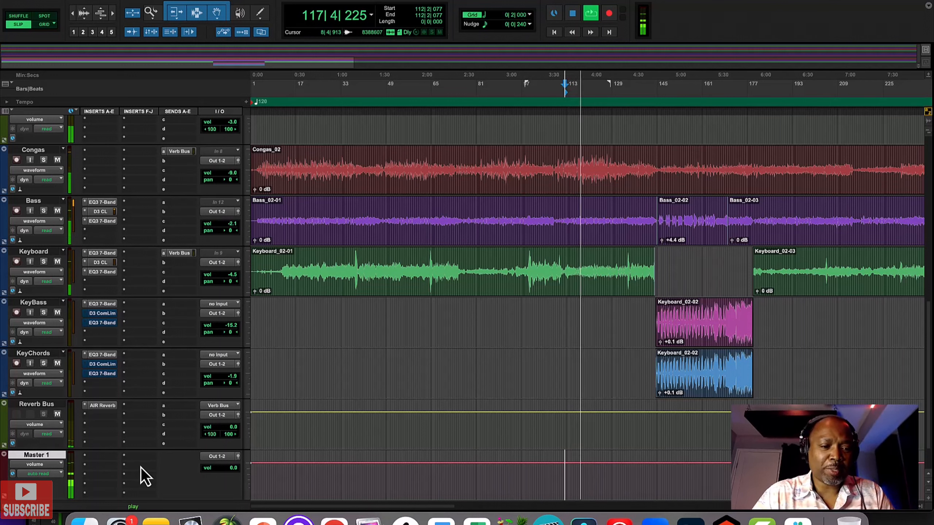
click(104, 459)
mouse_move(139, 457)
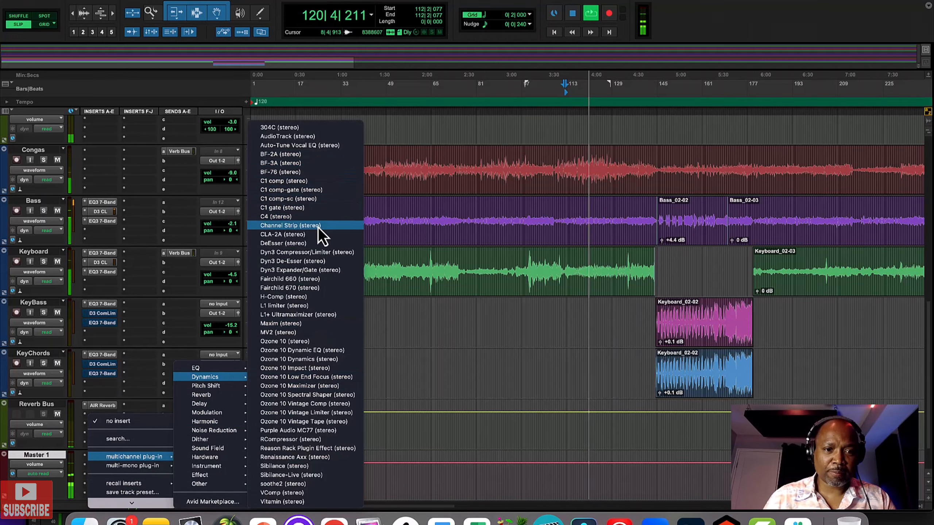
click(315, 252)
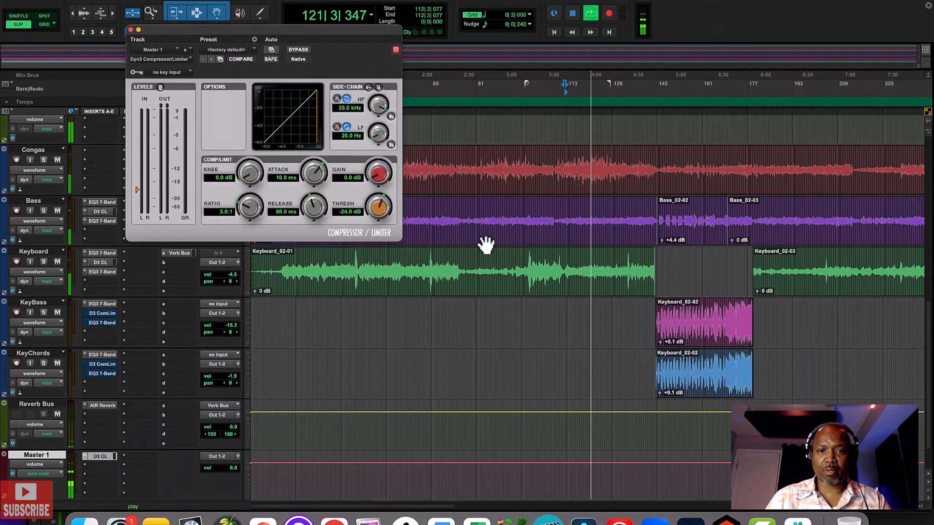
Step: Set the Master 1 compressor's attack to 50.7 ms, release to 151.0 ms, ratio to 2.5:1 and knee to 7.1 dB during playback
mouse_move(314, 185)
mouse_down()
mouse_move(311, 166)
mouse_move(314, 175)
mouse_up()
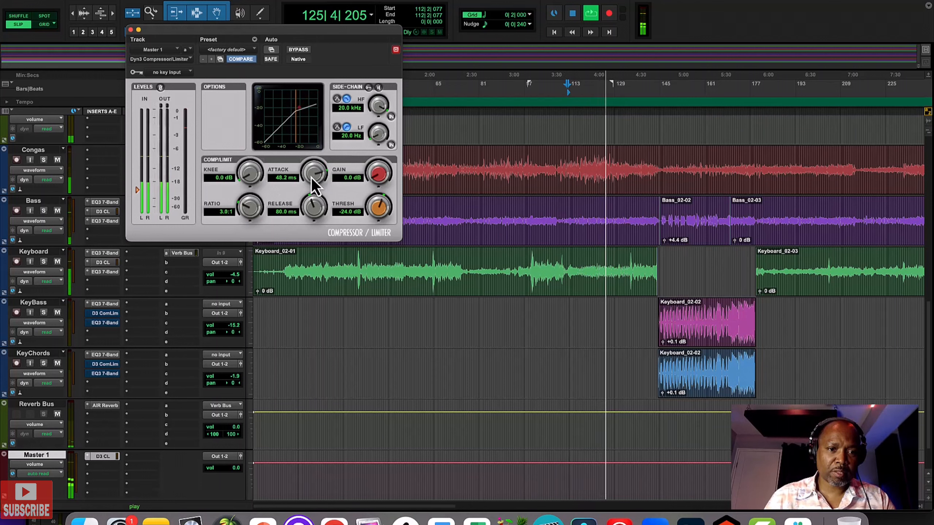
drag(310, 205, 313, 200)
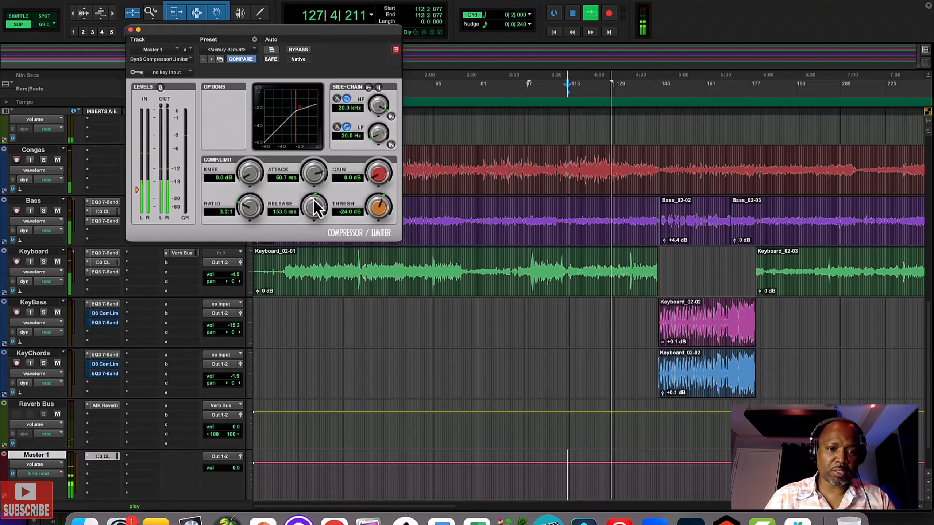
click(221, 212)
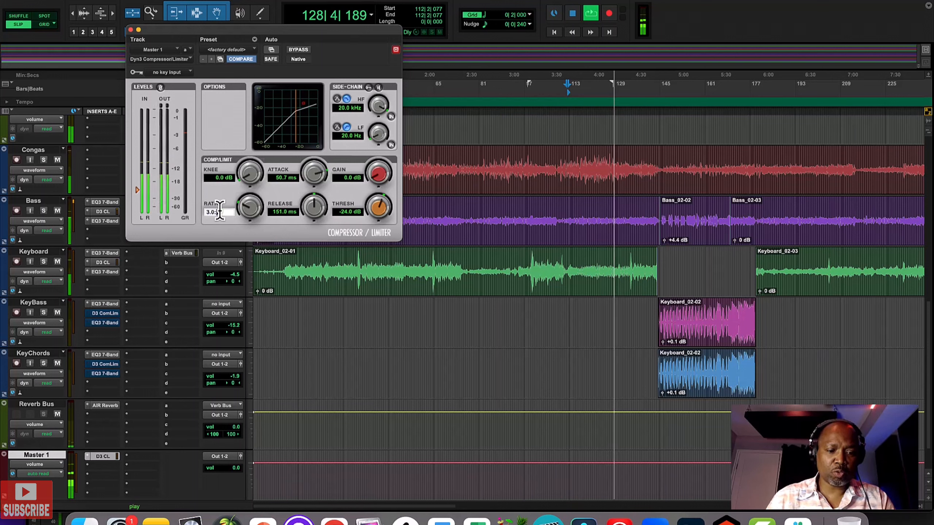
text(3.)
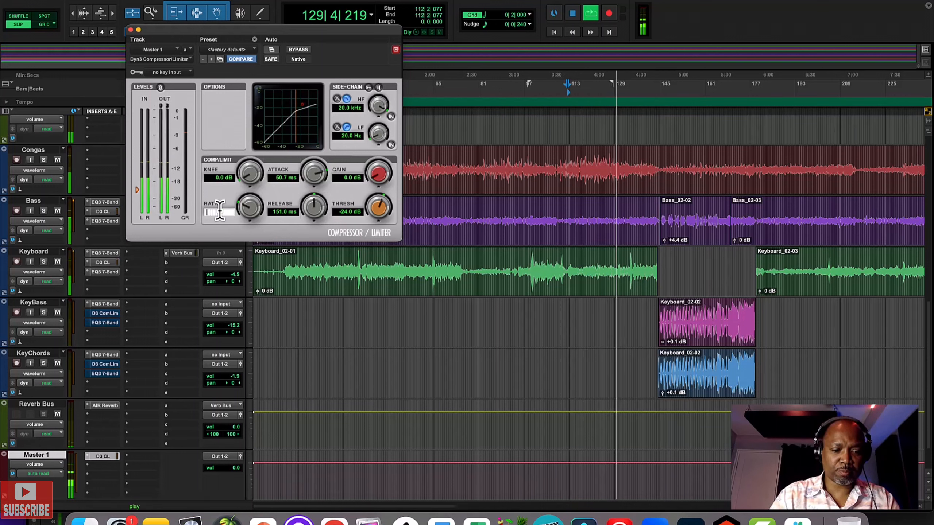
text(5)
key(Return)
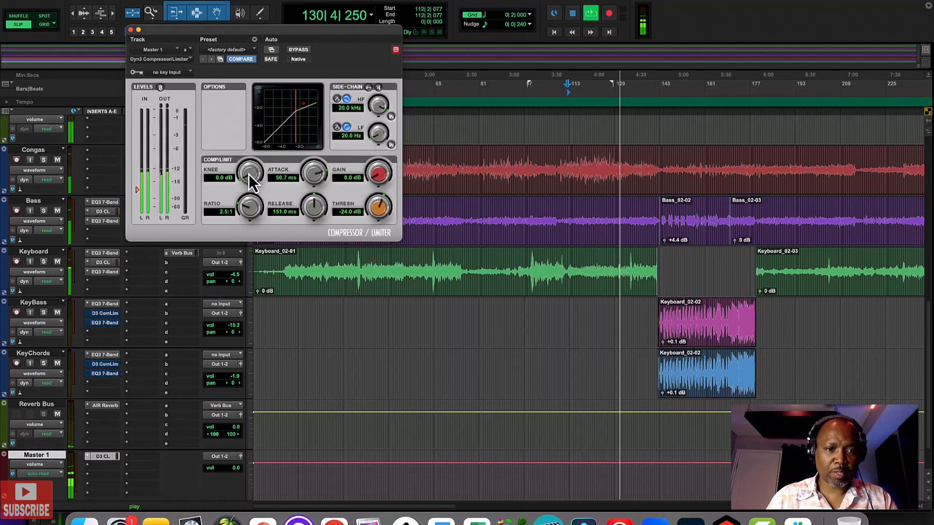
drag(250, 177, 247, 146)
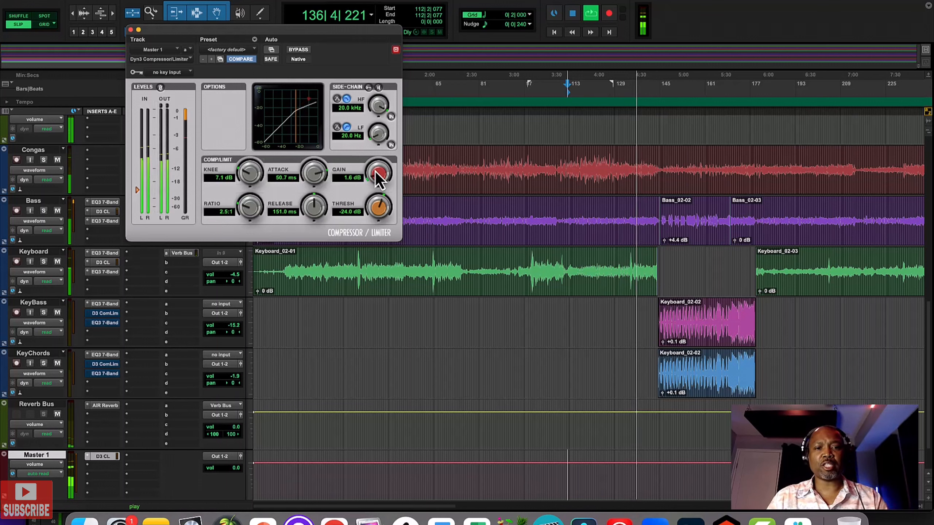
Step: Set the compressor's threshold to -20.1 dB and gain to 2.3 dB during playback, then stop and close the compressor window
drag(375, 182, 374, 182)
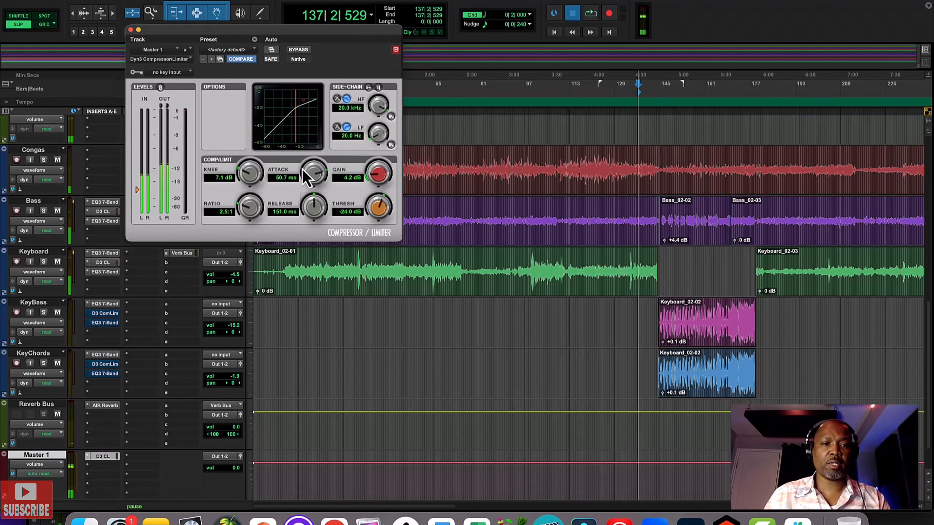
key(space)
drag(372, 209, 371, 208)
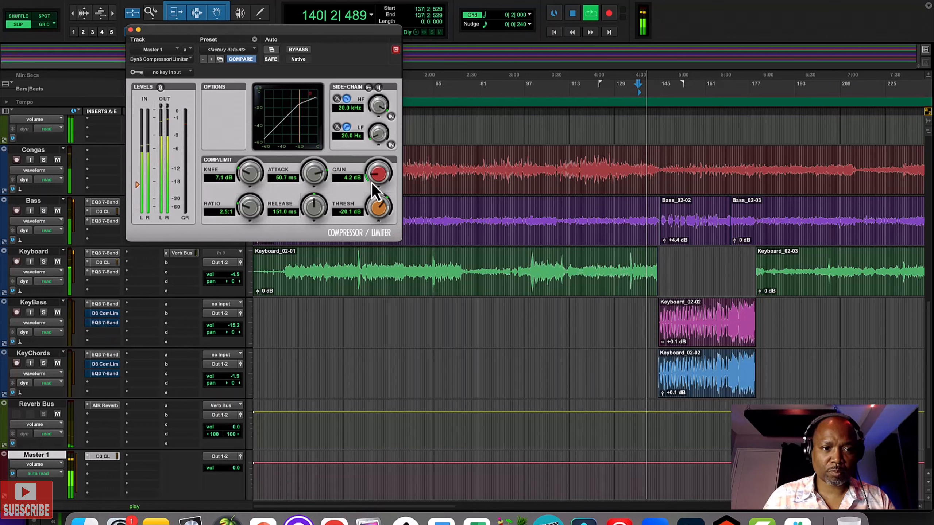
drag(371, 183, 370, 183)
key(space)
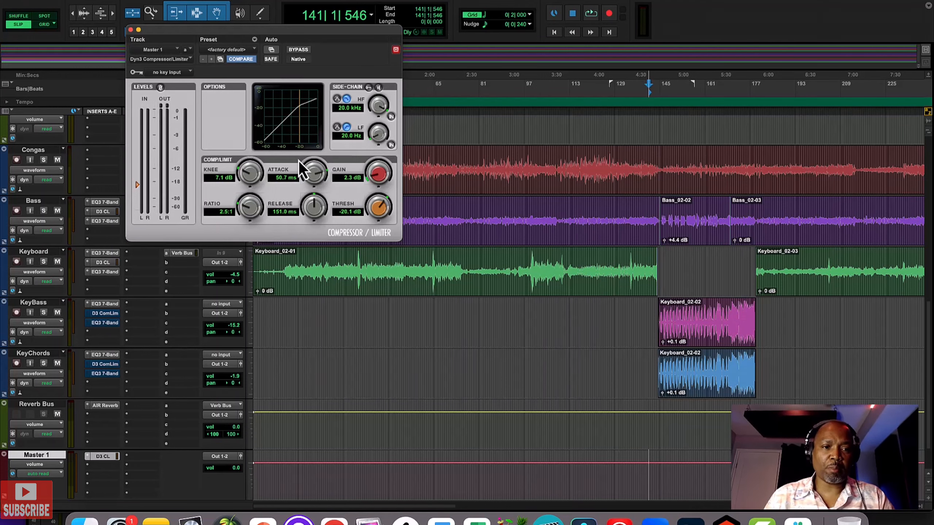
scroll(139, 434, down, 2)
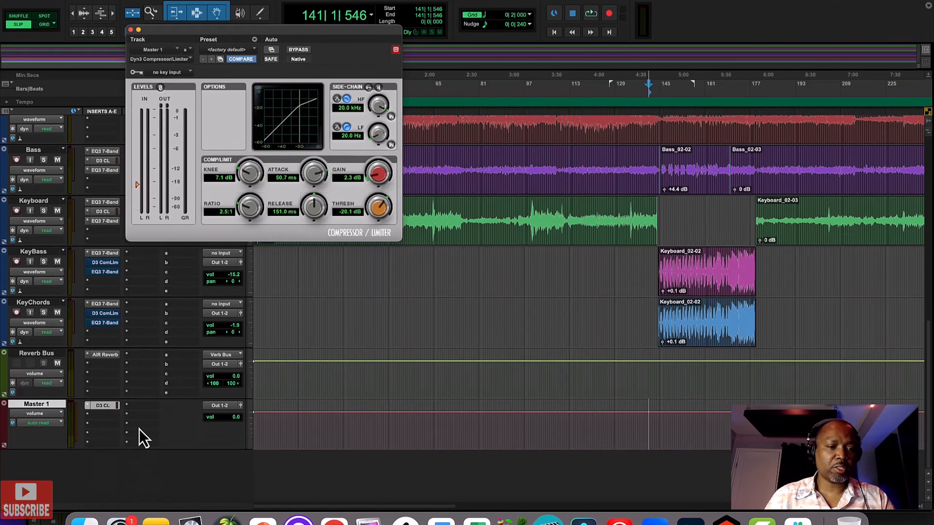
click(131, 30)
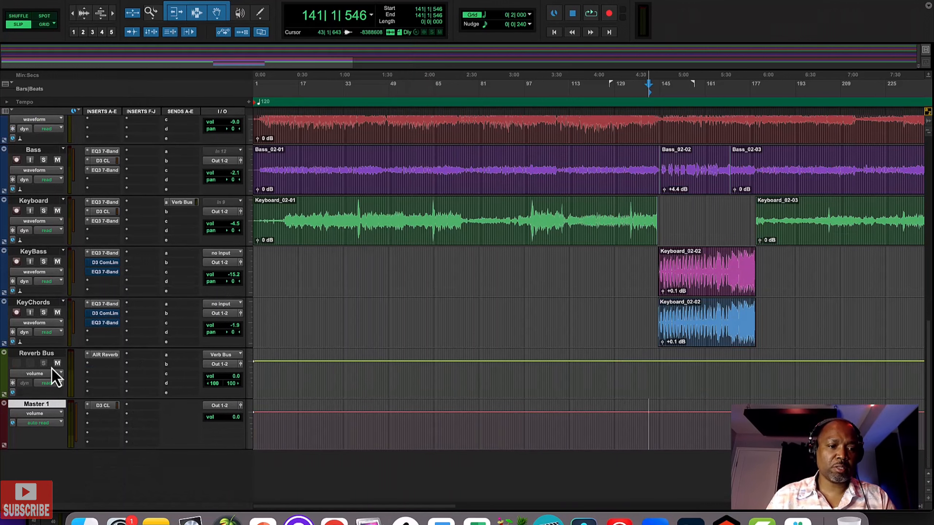
Step: Insert the multichannel Ozone 10 plug-in in the second insert slot of Master 1 and place the playback cursor at bar 125
click(108, 418)
mouse_move(105, 417)
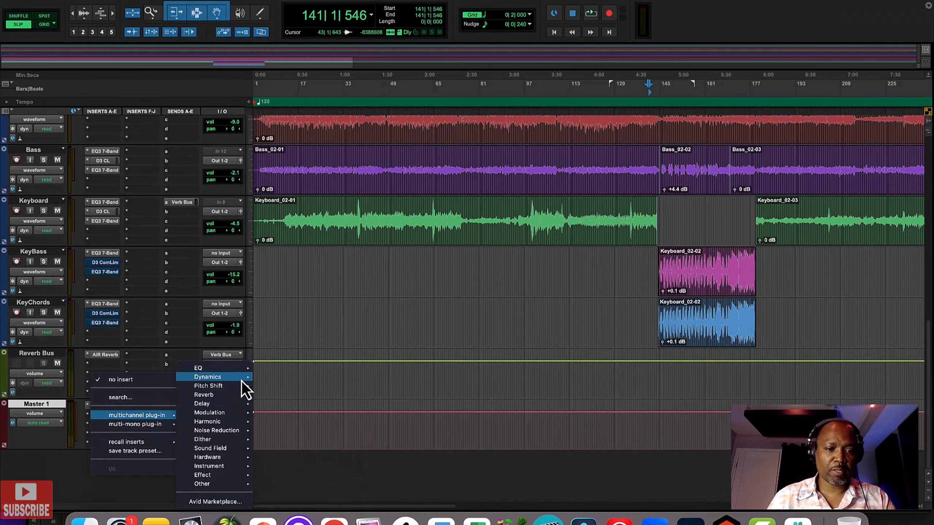
mouse_move(241, 378)
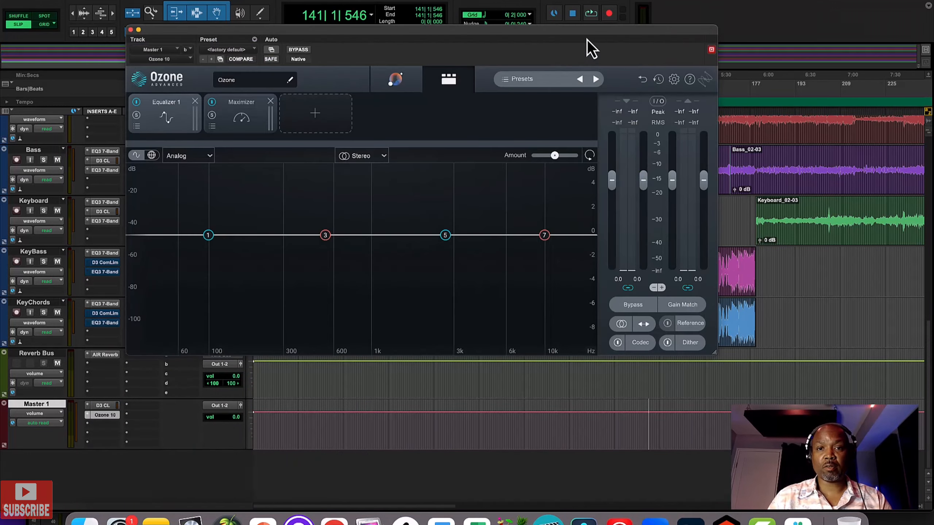
drag(587, 40, 544, 158)
click(603, 123)
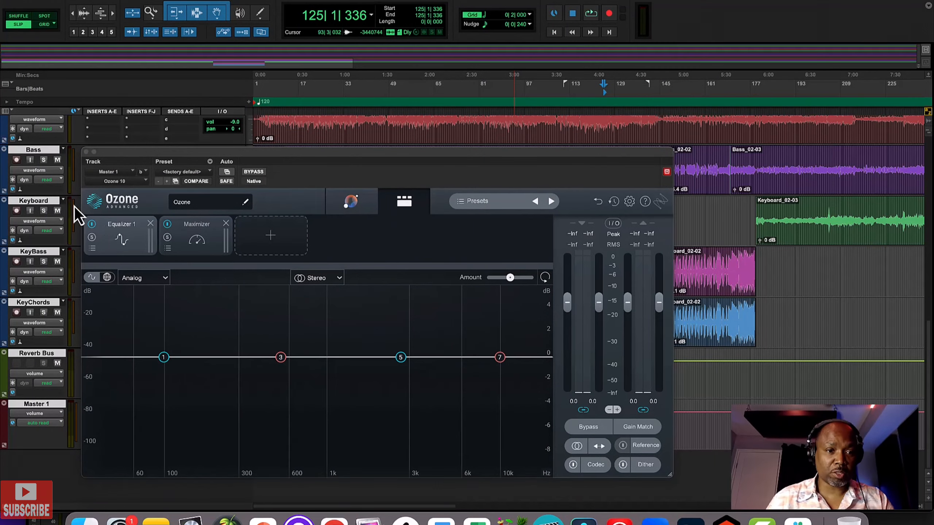
click(203, 206)
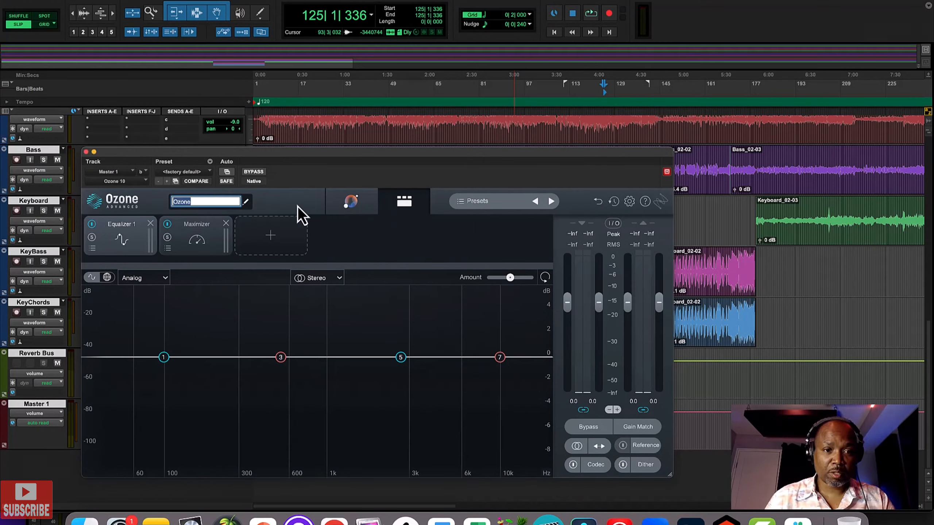
click(298, 206)
click(207, 176)
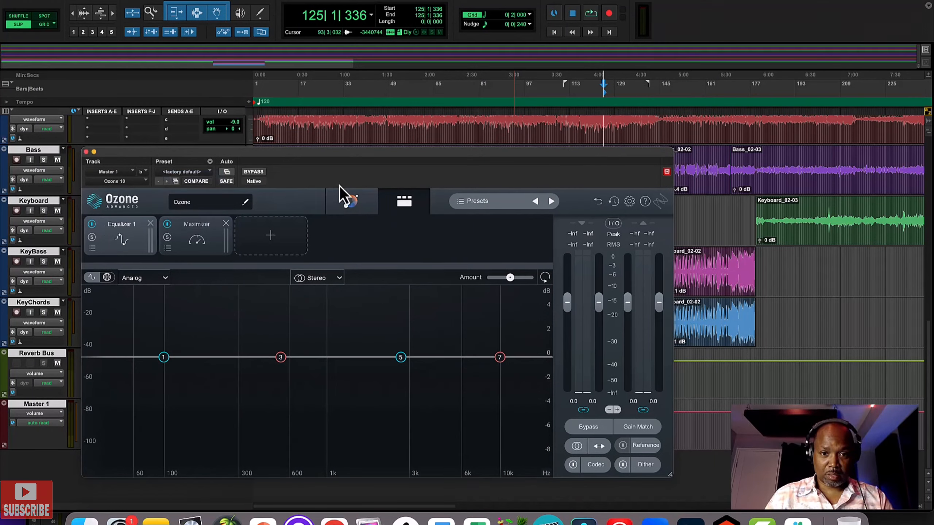
Step: Open Ozone's global preset manager and browse the All Purpose Mastering presets plus the legacy Genre-Specific and All-Purpose Mastering presets
click(478, 202)
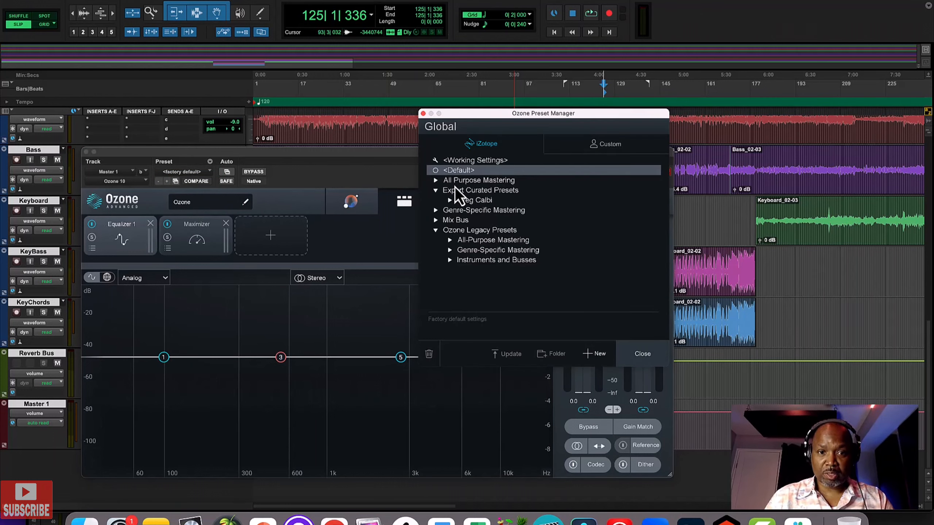
click(436, 180)
scroll(520, 234, down, 1)
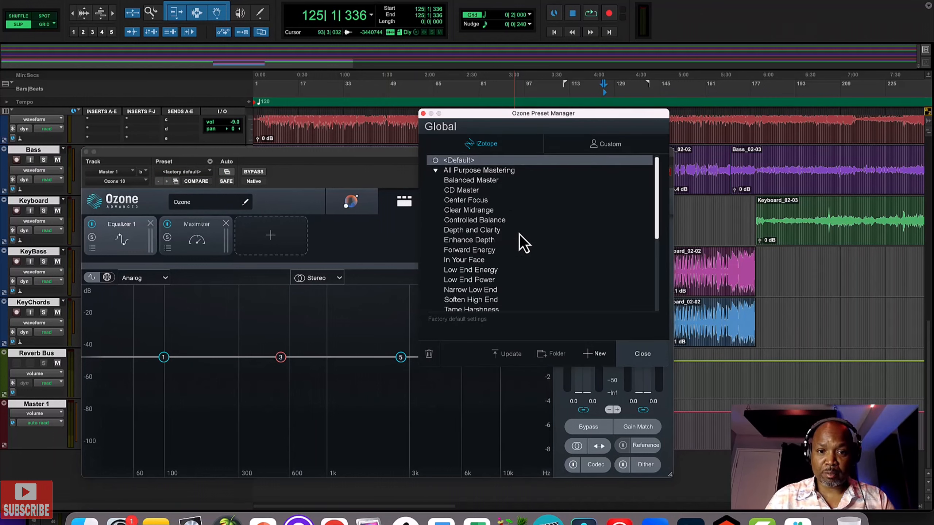
scroll(519, 234, down, 4)
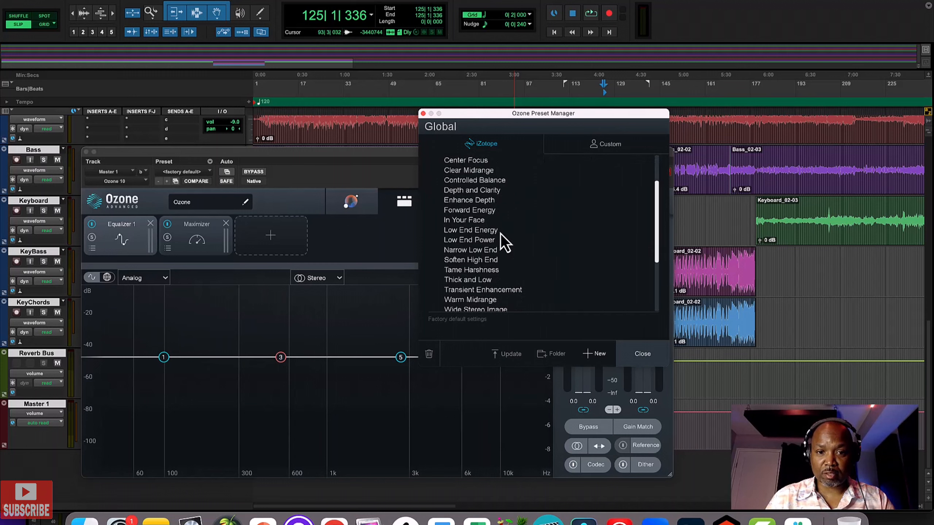
scroll(500, 234, down, 6)
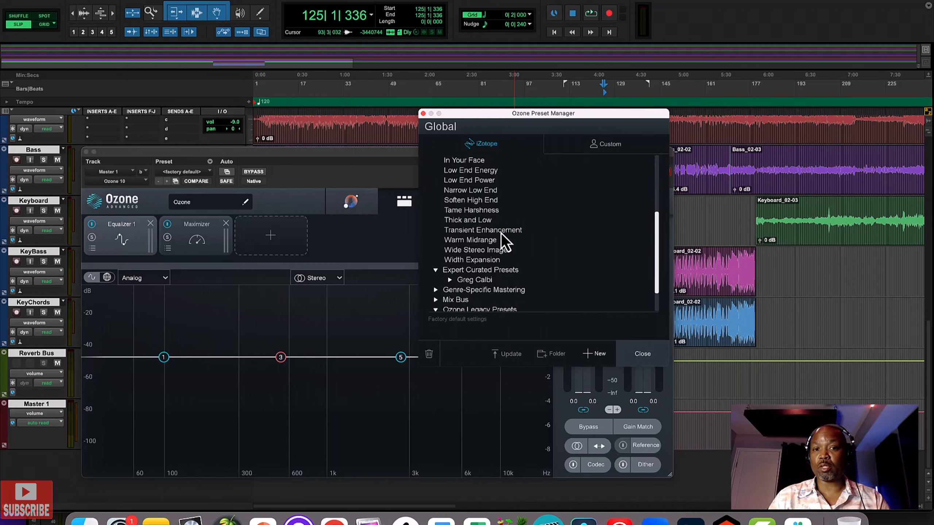
scroll(500, 234, down, 4)
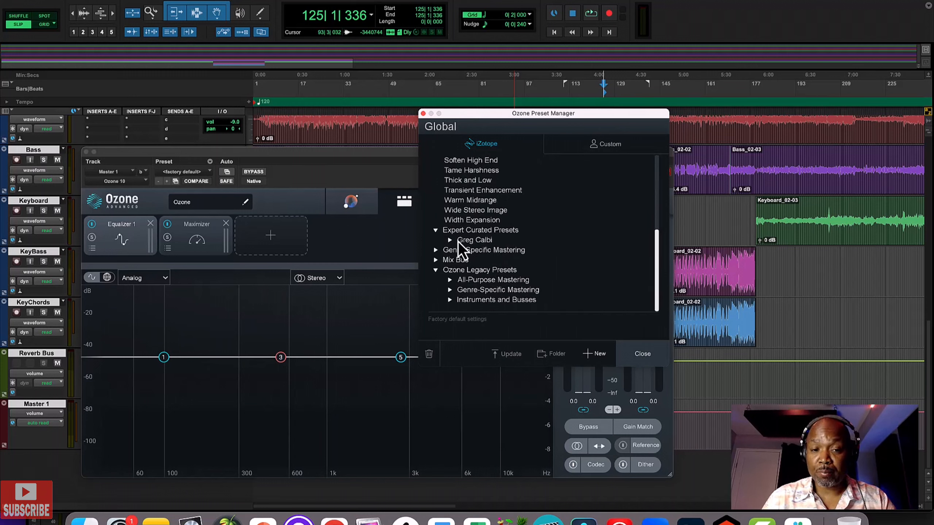
click(450, 291)
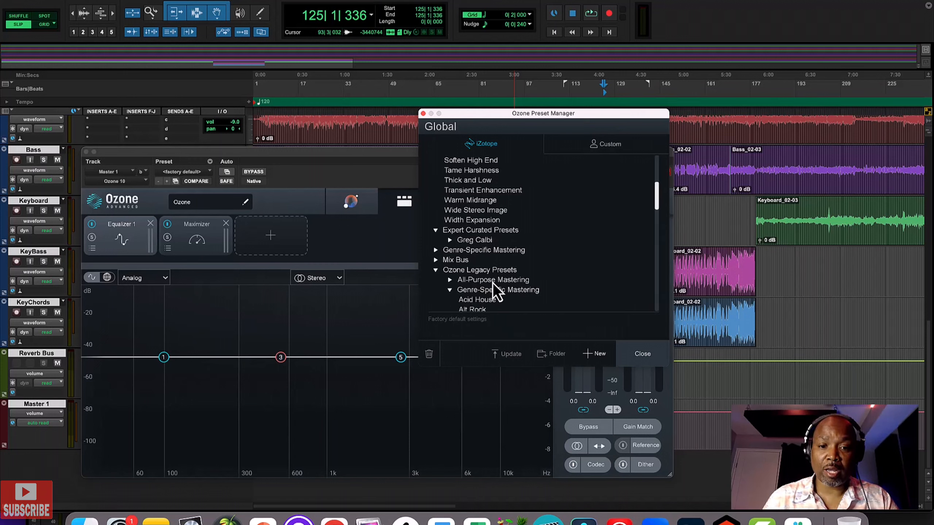
scroll(492, 283, down, 4)
scroll(490, 285, down, 6)
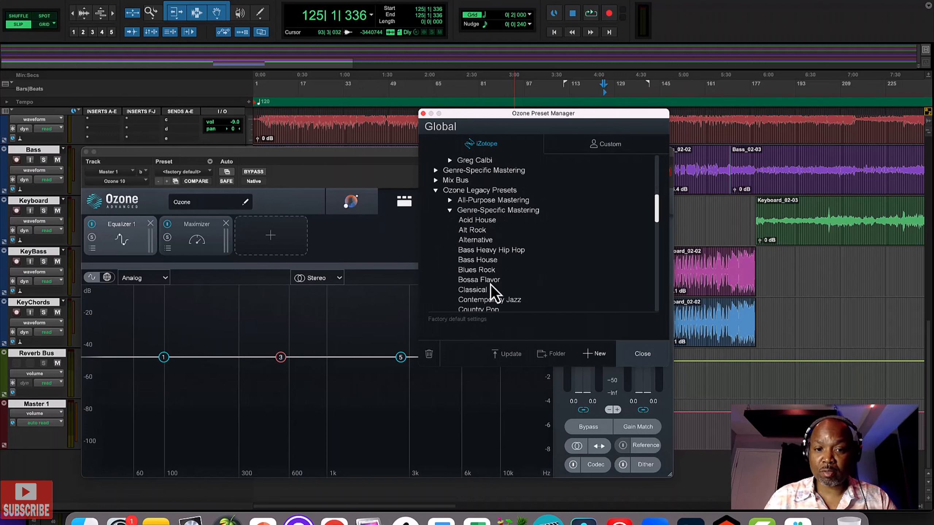
scroll(491, 285, up, 2)
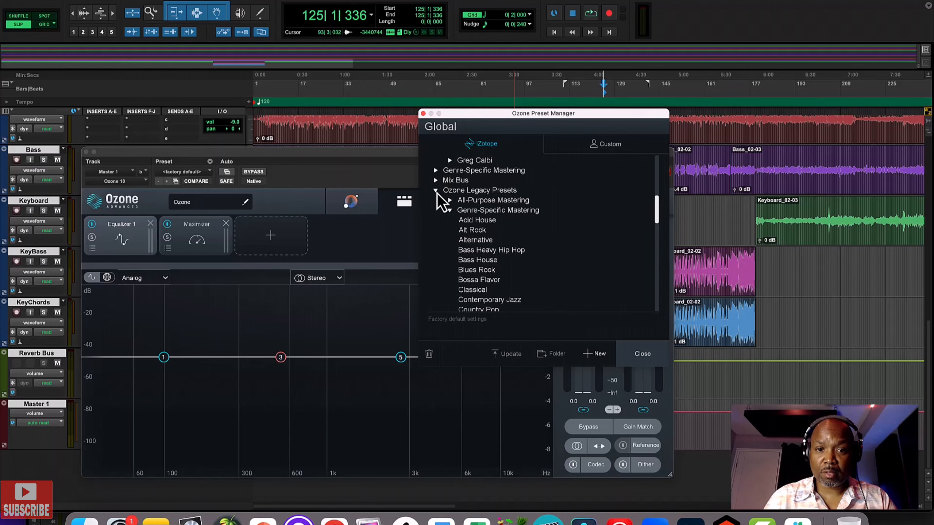
click(449, 200)
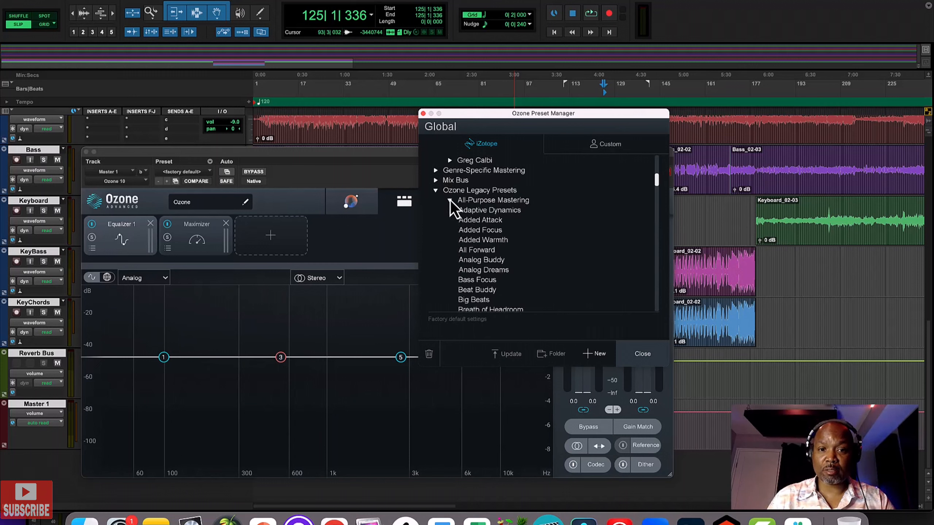
scroll(484, 247, down, 2)
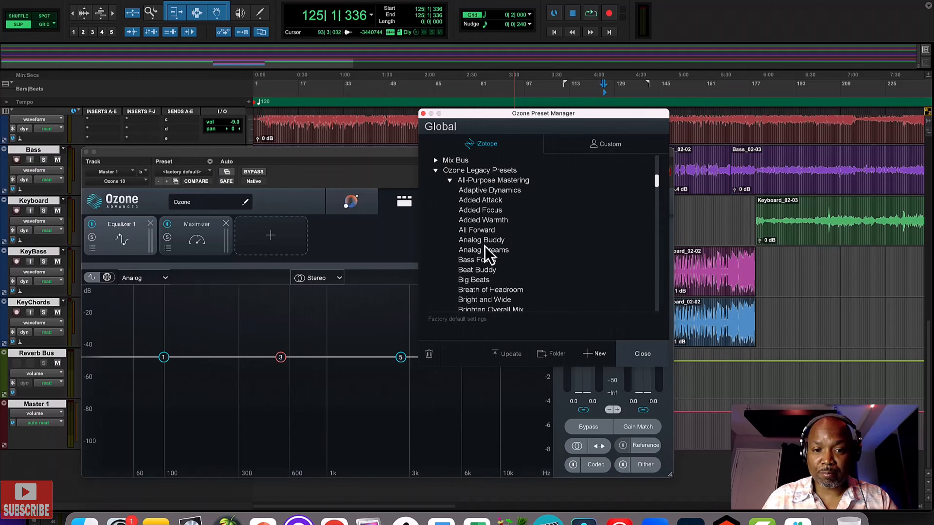
scroll(483, 247, down, 12)
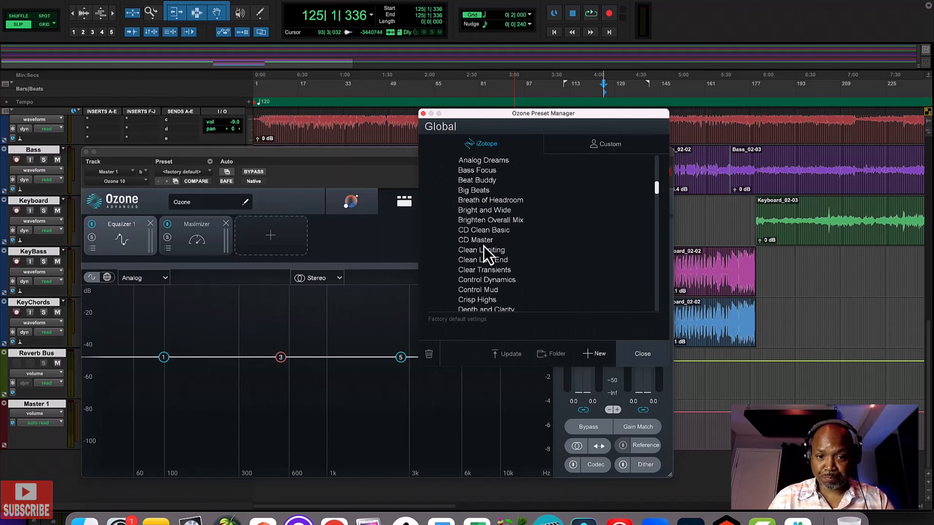
scroll(483, 247, down, 9)
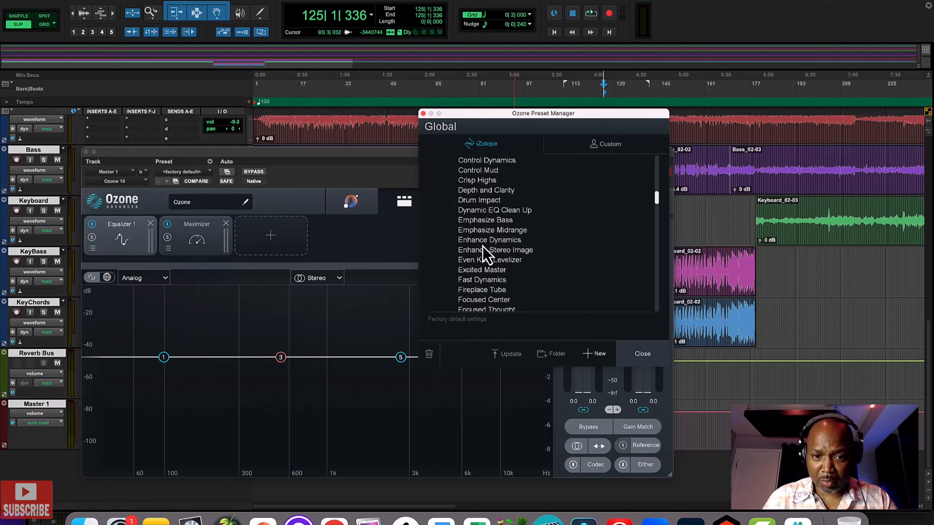
Step: Audition the legacy All-Purpose Mastering presets Emphasize Midrange and Increase Presence while playing the song from bar 125
click(486, 231)
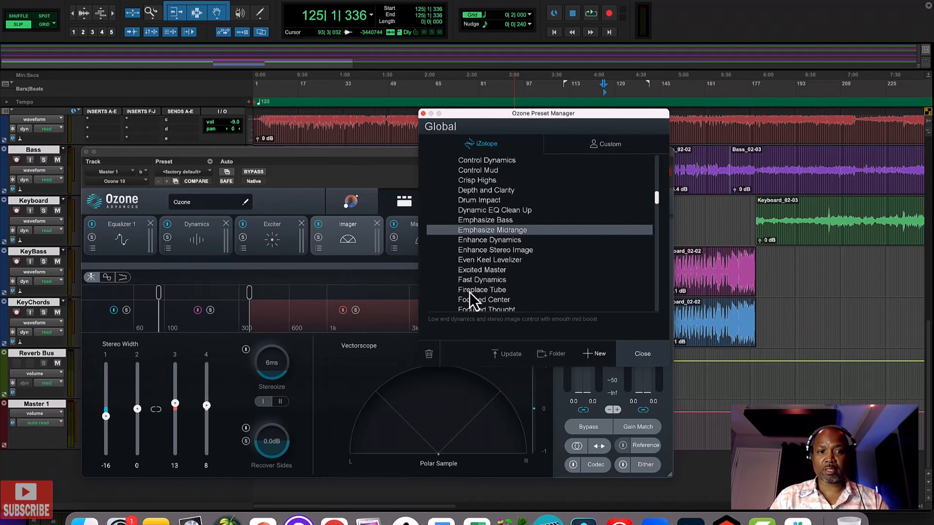
key(space)
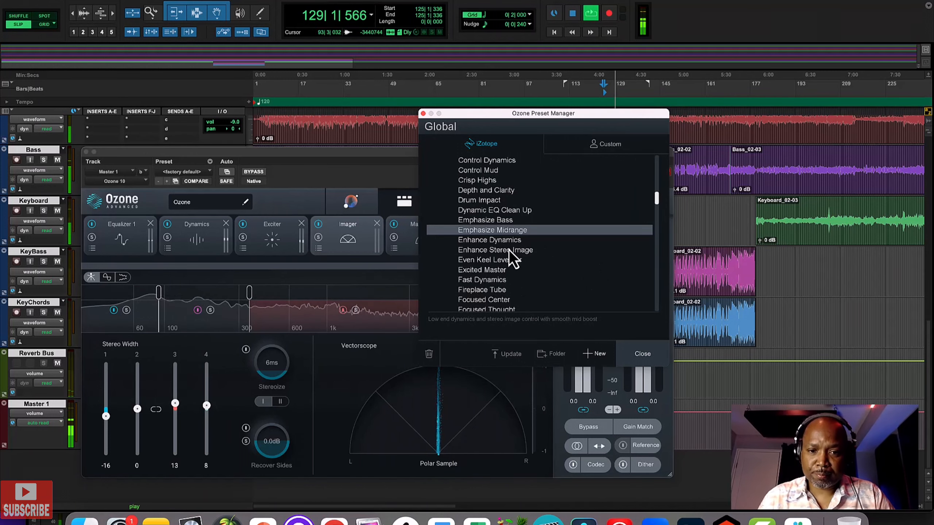
scroll(509, 249, down, 4)
scroll(509, 249, down, 4)
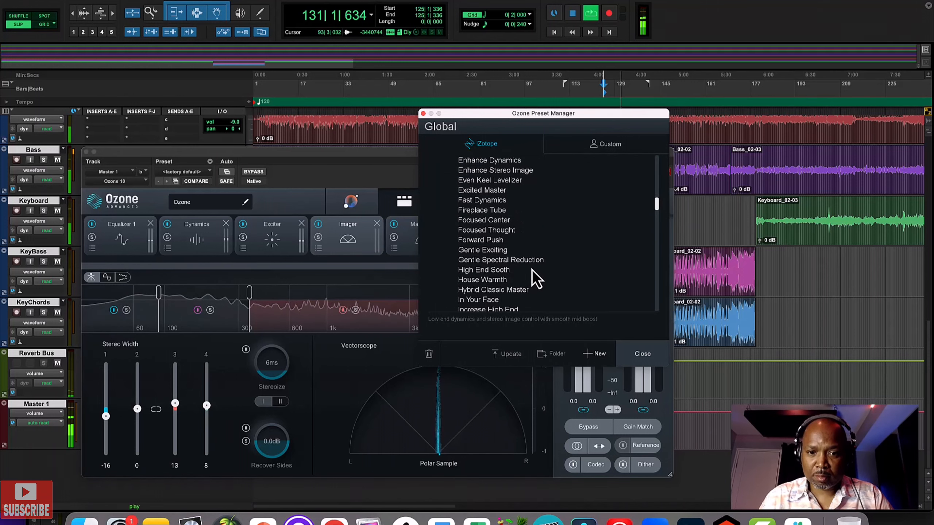
scroll(532, 271, down, 2)
scroll(532, 270, down, 3)
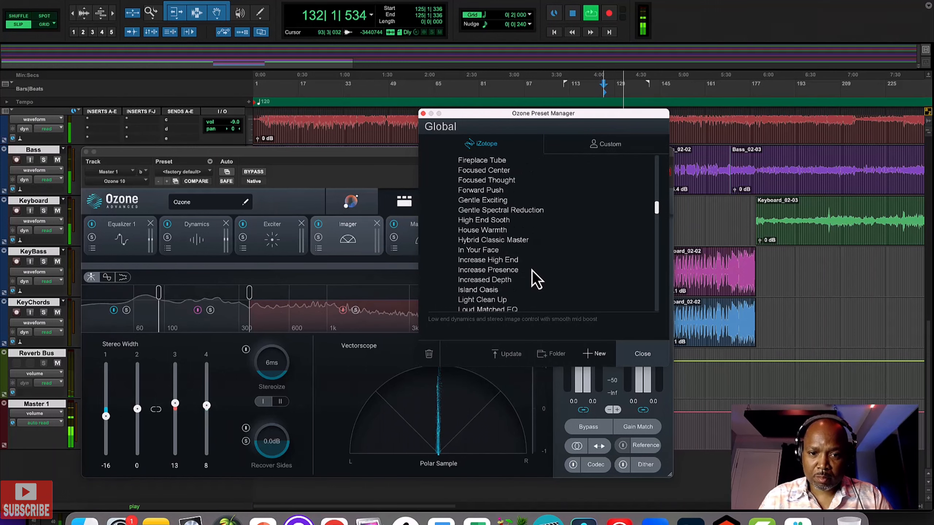
click(509, 270)
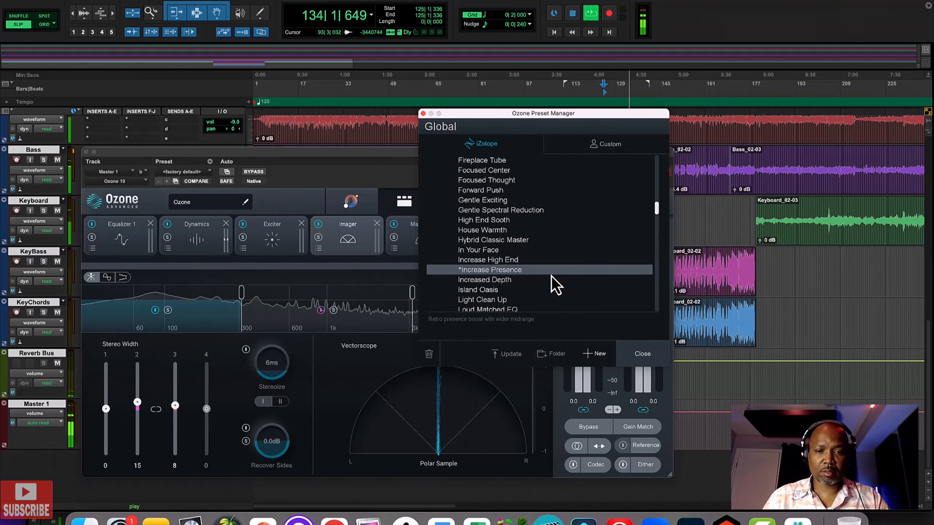
Step: Stop playback, load the legacy preset Present Midrange and resume playing from bar 138 to audition it
scroll(551, 275, down, 1)
scroll(550, 276, down, 6)
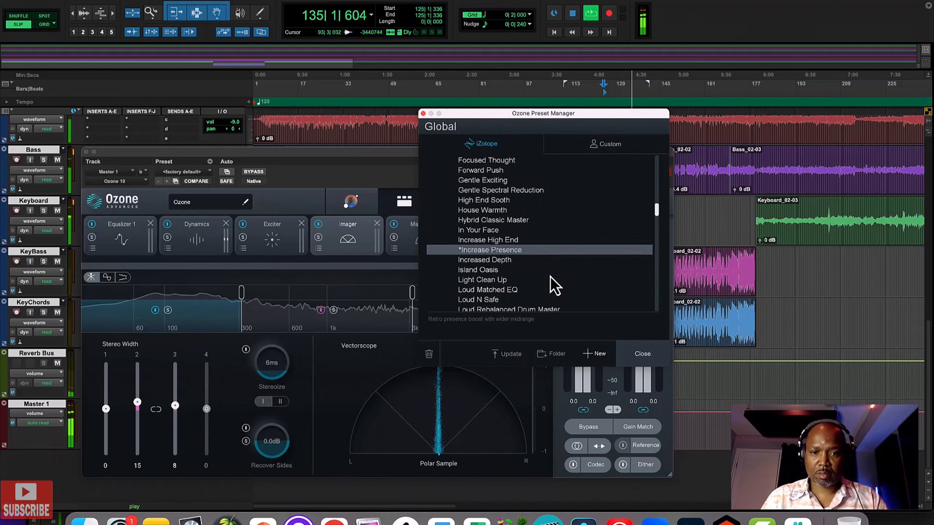
scroll(550, 276, down, 7)
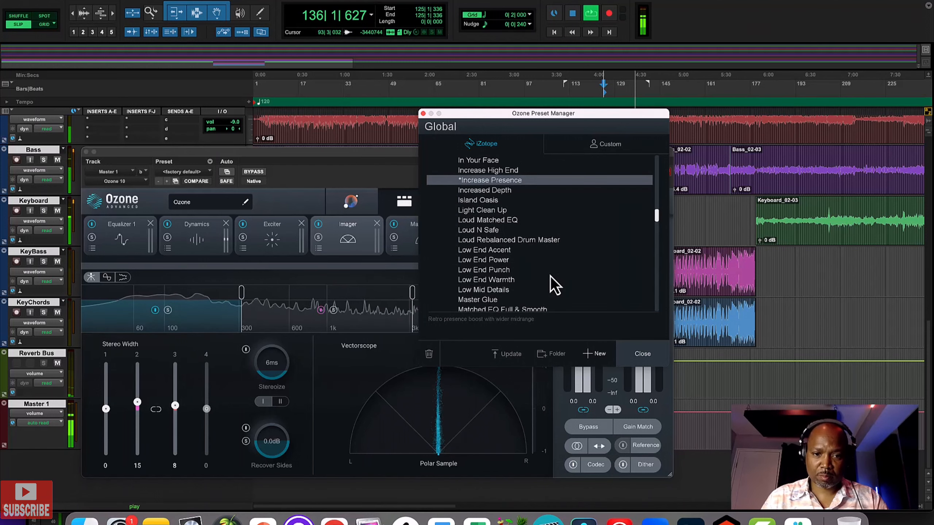
scroll(550, 276, down, 2)
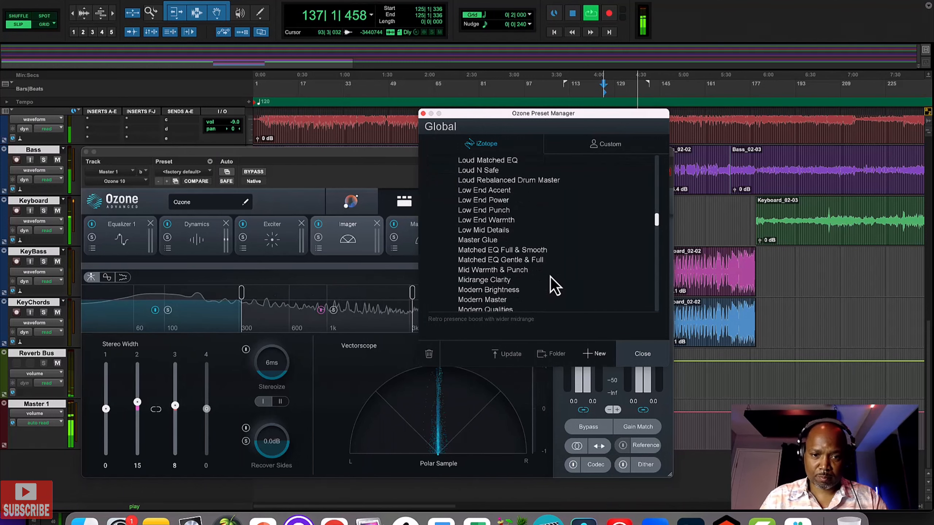
scroll(550, 277, down, 4)
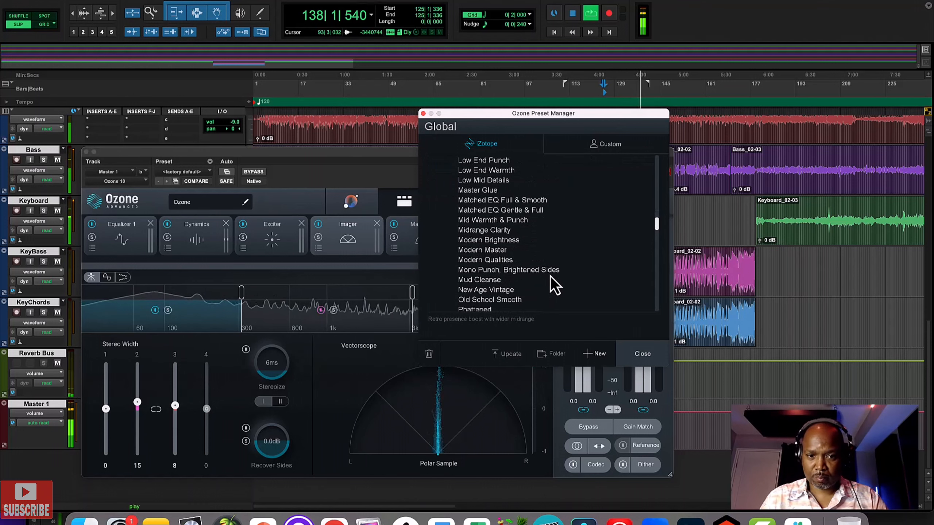
key(space)
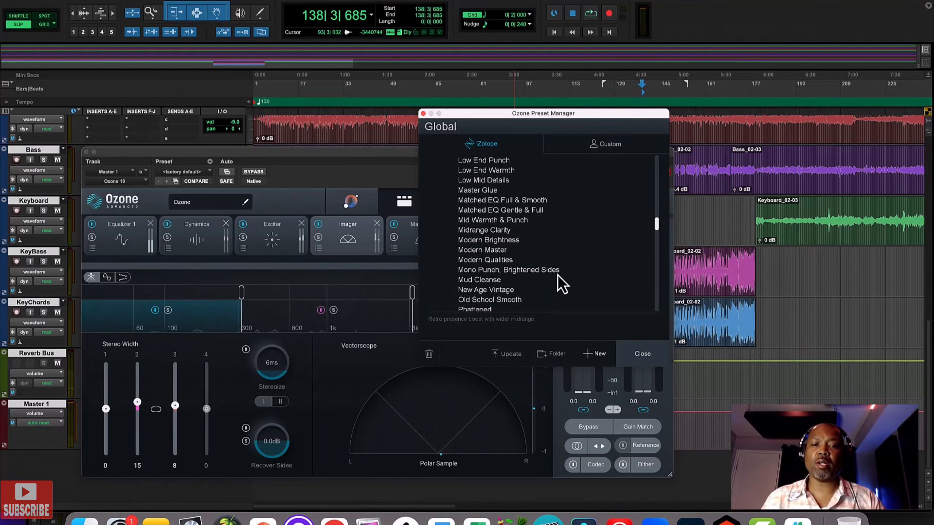
scroll(555, 270, down, 2)
scroll(553, 264, down, 3)
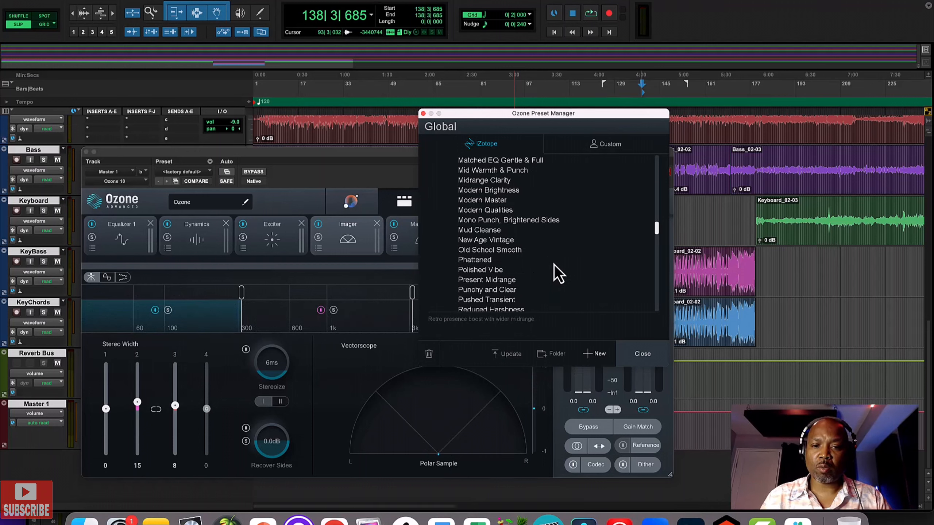
scroll(553, 265, down, 2)
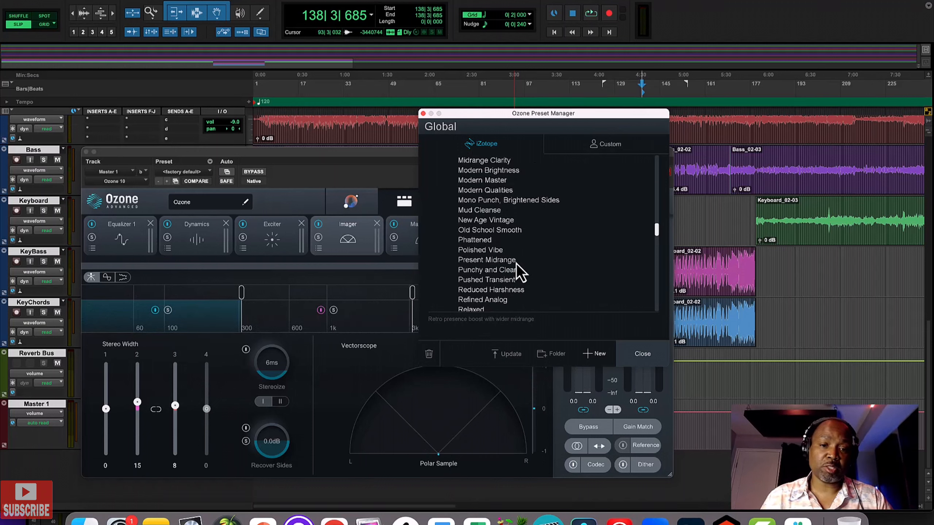
click(505, 260)
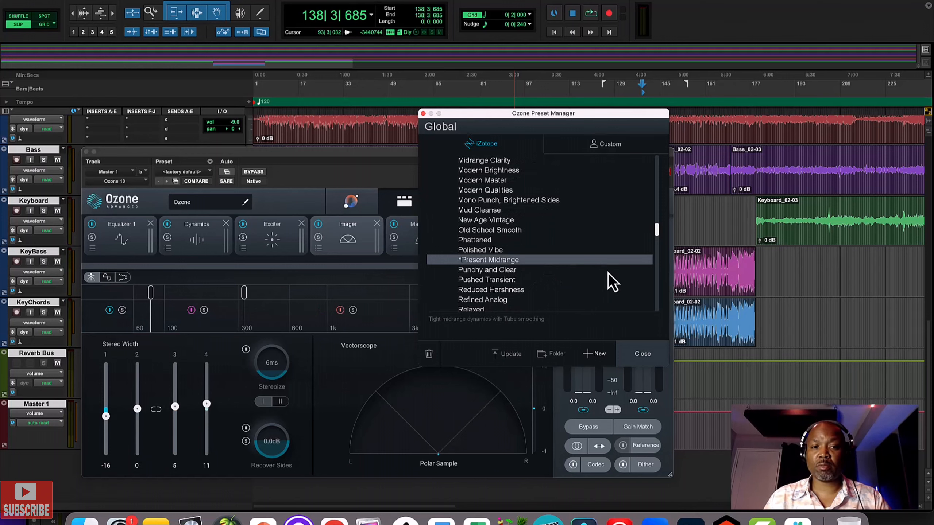
key(space)
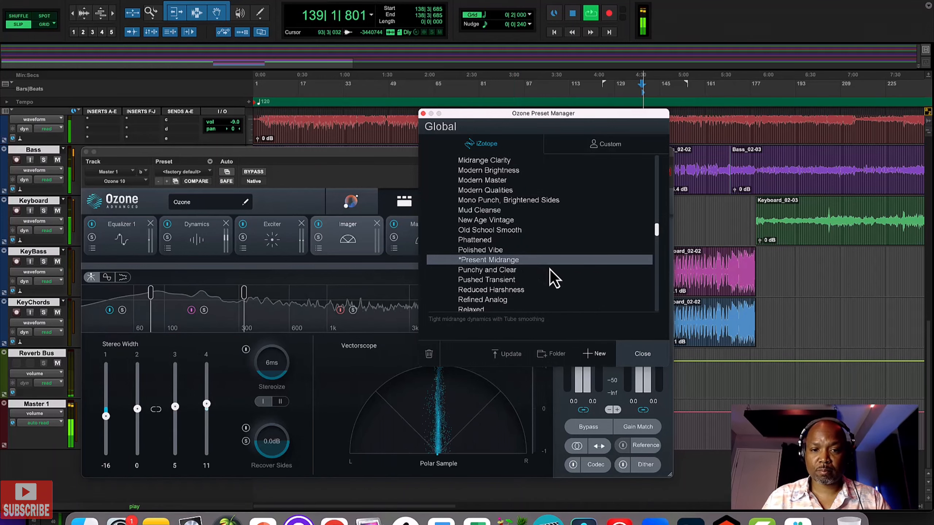
Step: Load the legacy All-Purpose Mastering preset Tube Master in Ozone during playback
scroll(550, 269, down, 2)
scroll(550, 269, down, 6)
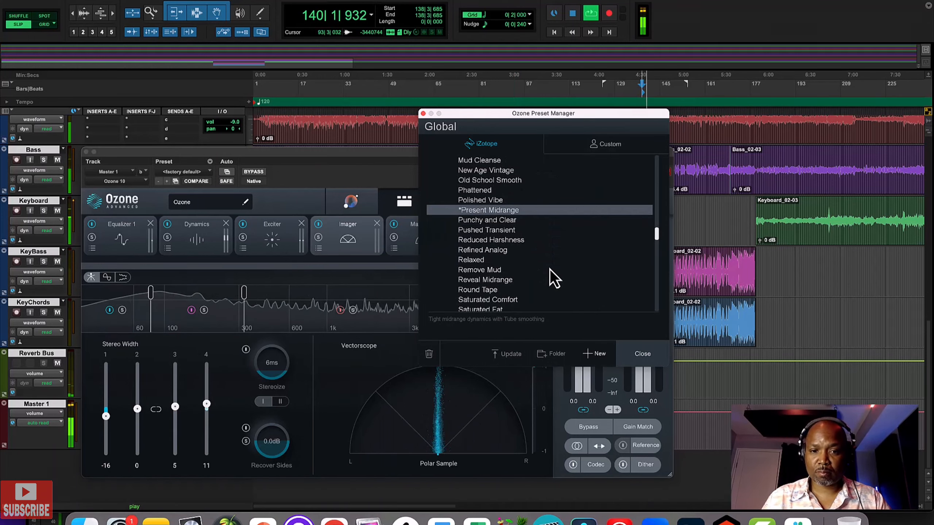
scroll(550, 269, down, 7)
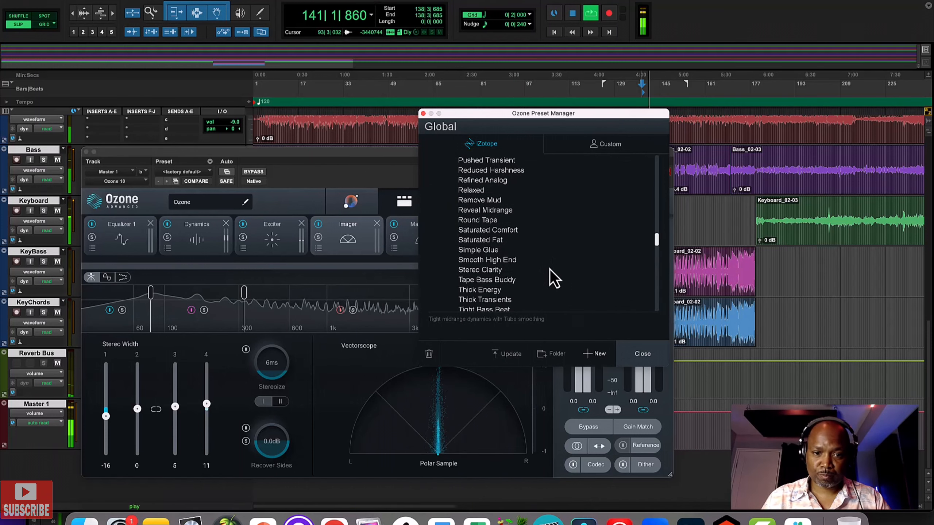
scroll(550, 270, down, 9)
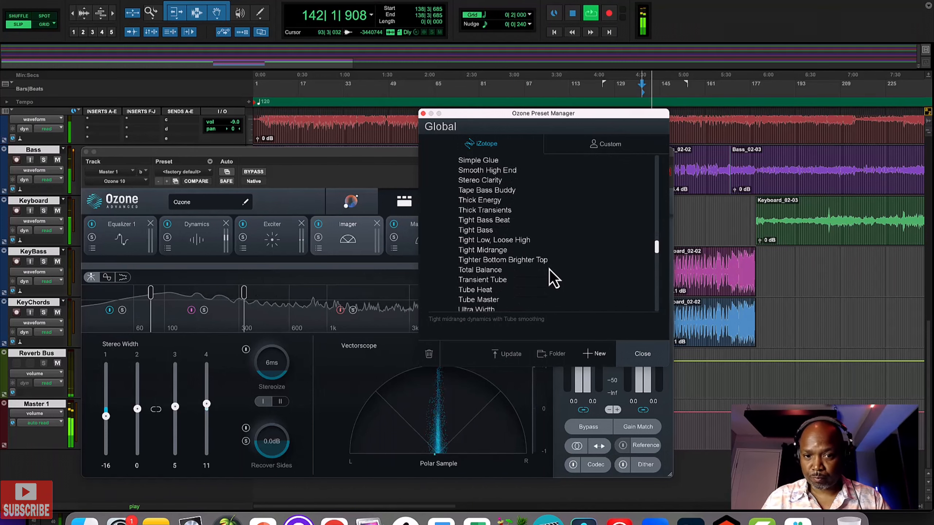
scroll(549, 269, down, 3)
click(491, 240)
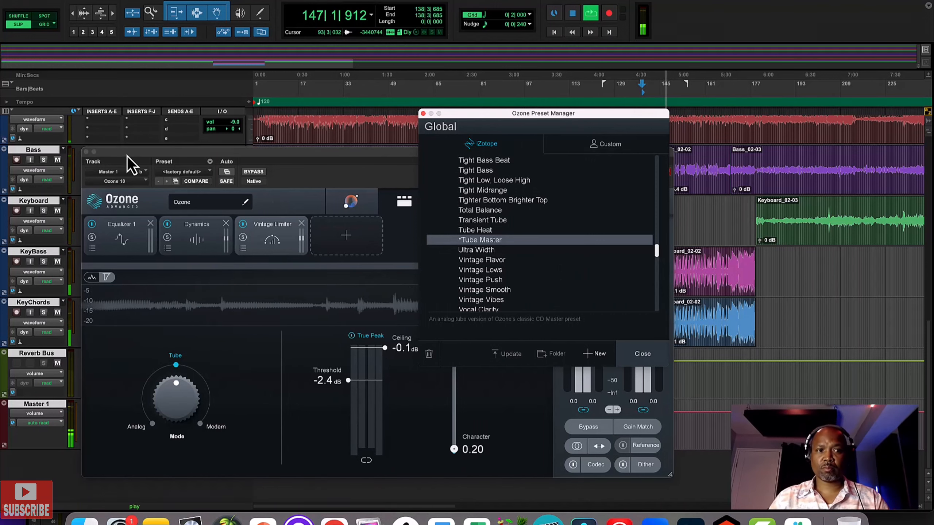
Step: Uncover the track volume controls, set the KeyBass volume to -15.9 dB during playback, and stop at bar 150
drag(127, 156, 467, 141)
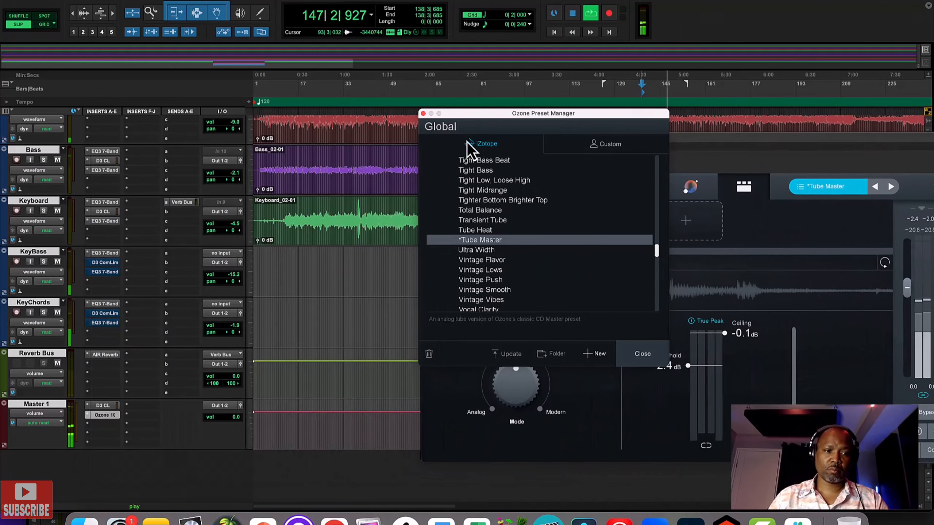
click(234, 279)
drag(235, 277, 235, 279)
key(space)
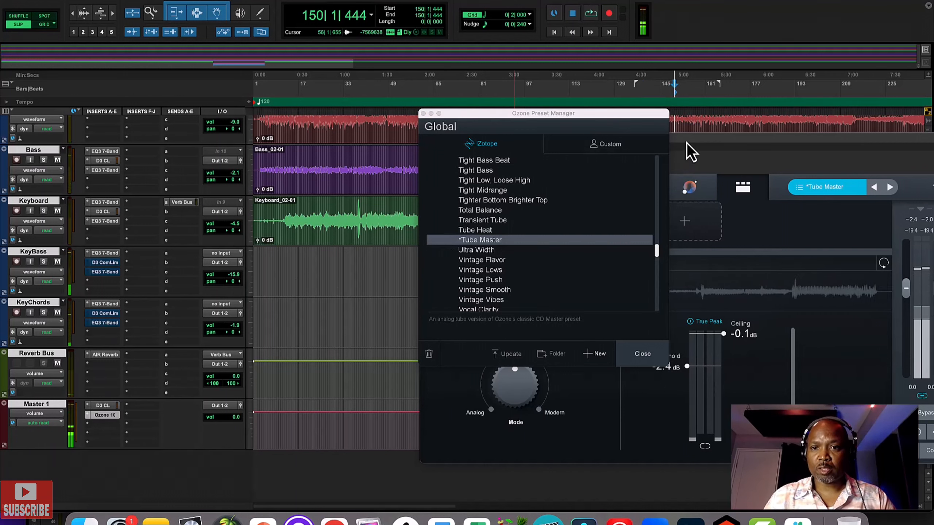
Step: Close the preset manager, keeping Ozone fully in view, and display the settings of its Equalizer 1 module
click(423, 114)
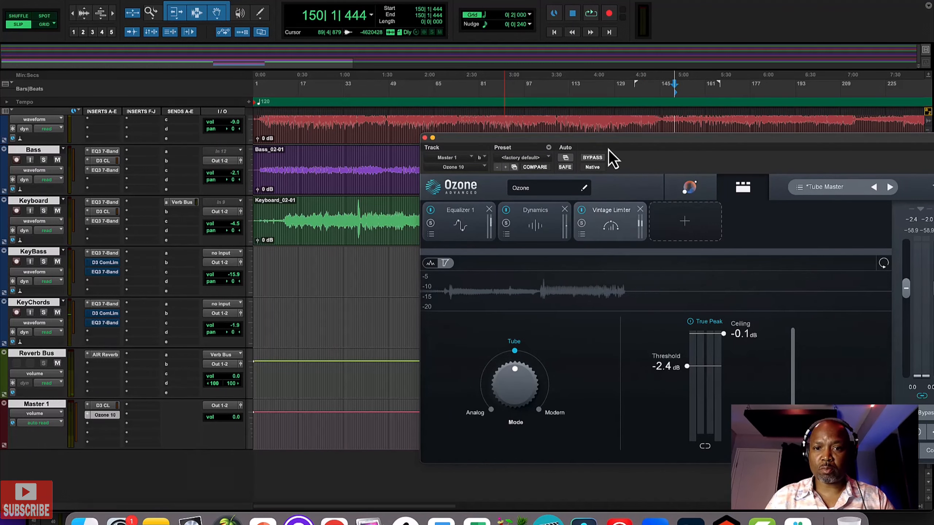
drag(603, 140, 382, 98)
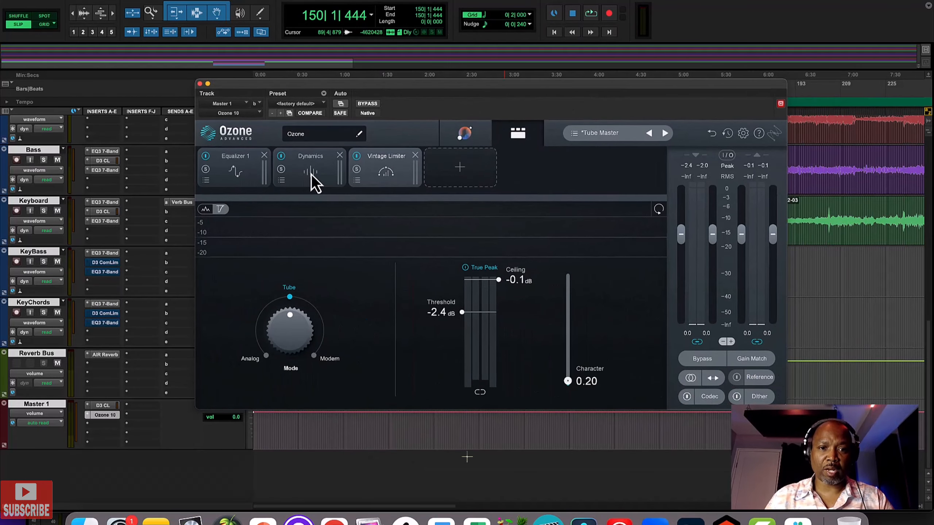
click(239, 180)
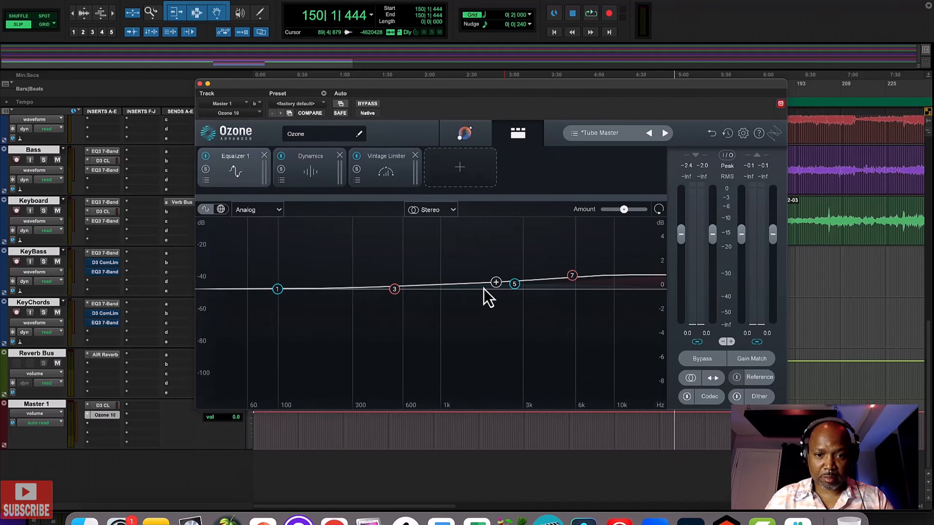
Step: Examine Equalizer 1 nodes 5 and 7 in Ozone, followed by the Dynamics and Vintage Limiter module settings
click(514, 284)
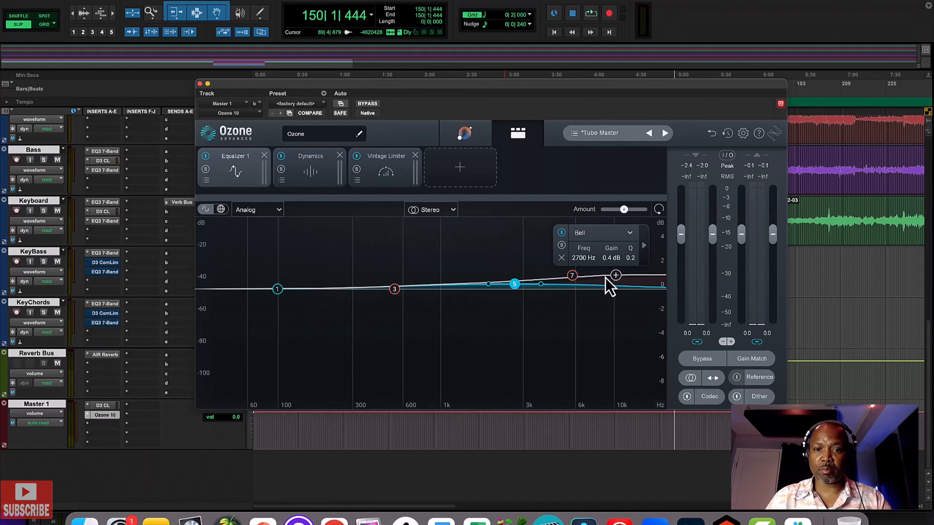
click(571, 276)
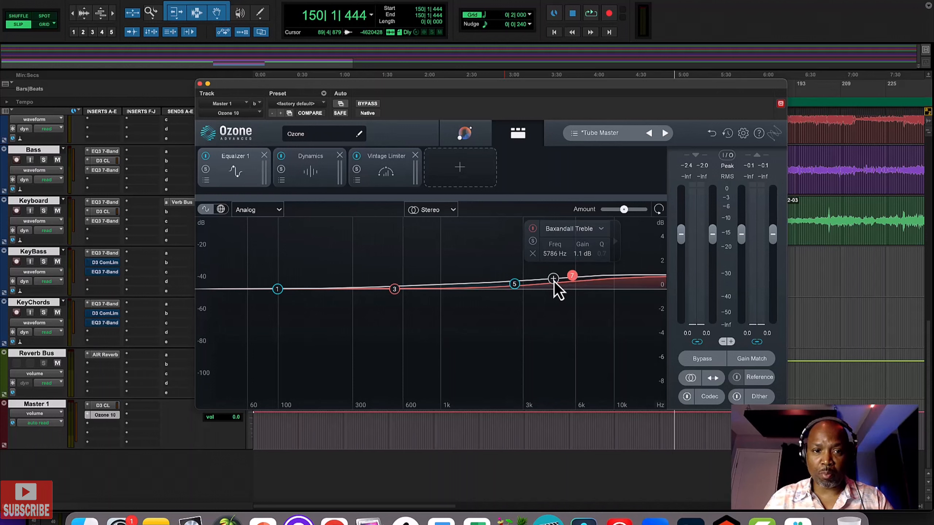
click(302, 179)
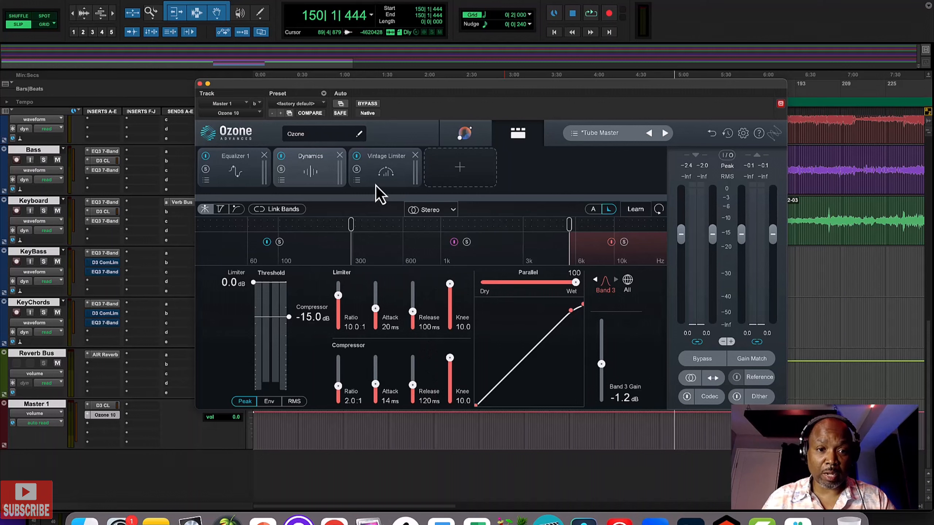
click(387, 168)
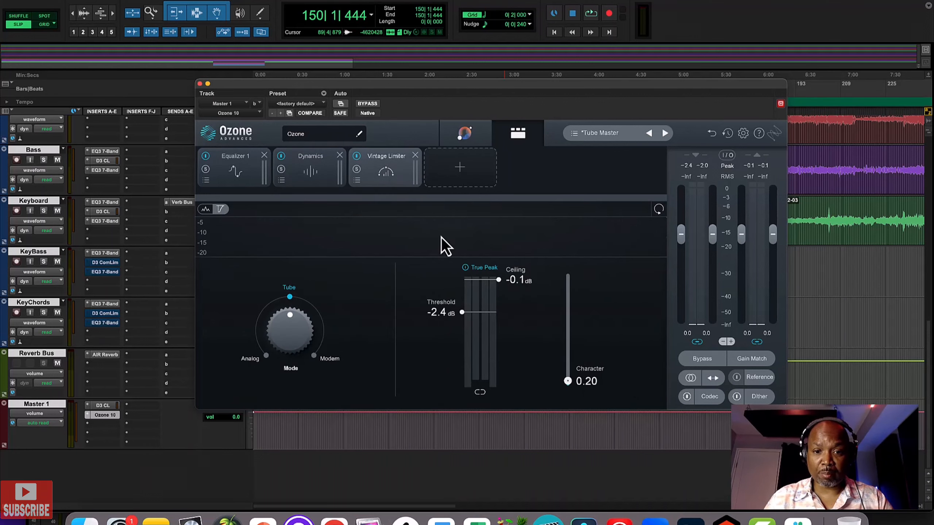
Step: Start playback, close the Ozone window, set the KeyBass volume to -16.5 dB and stop playback
key(space)
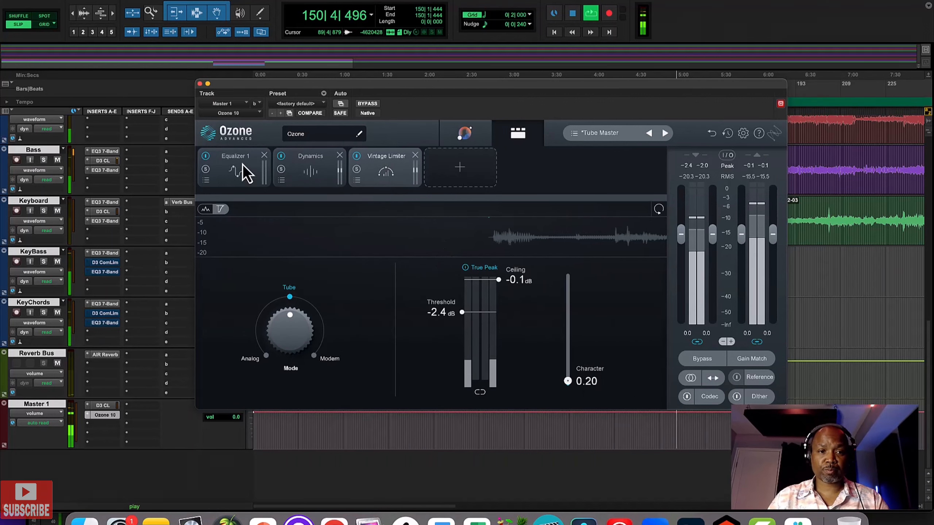
click(199, 84)
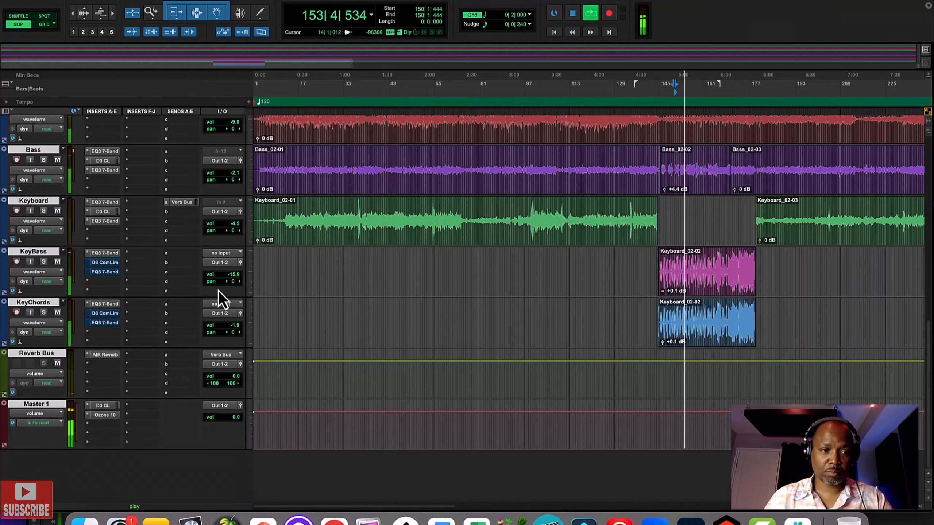
drag(237, 276, 235, 278)
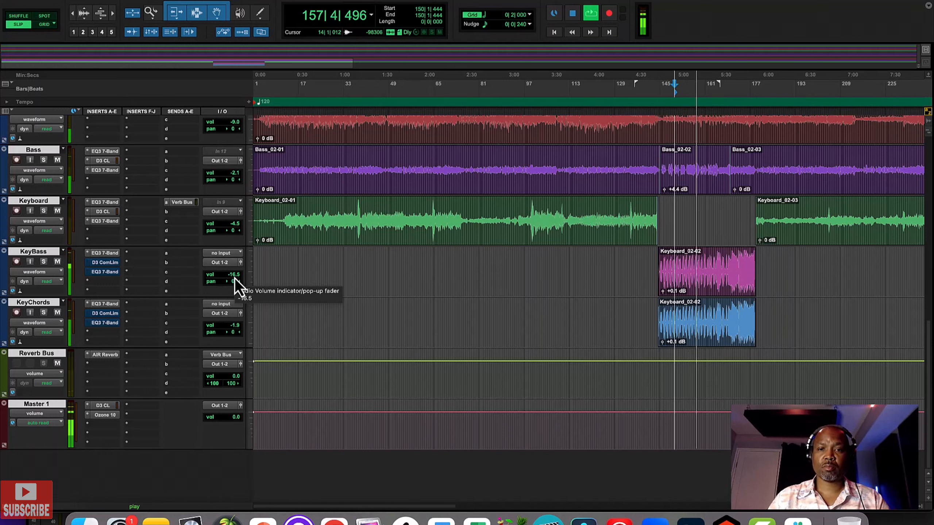
key(space)
Step: Play the song from bar 124 to audition the mix and stop at bar 134
click(602, 114)
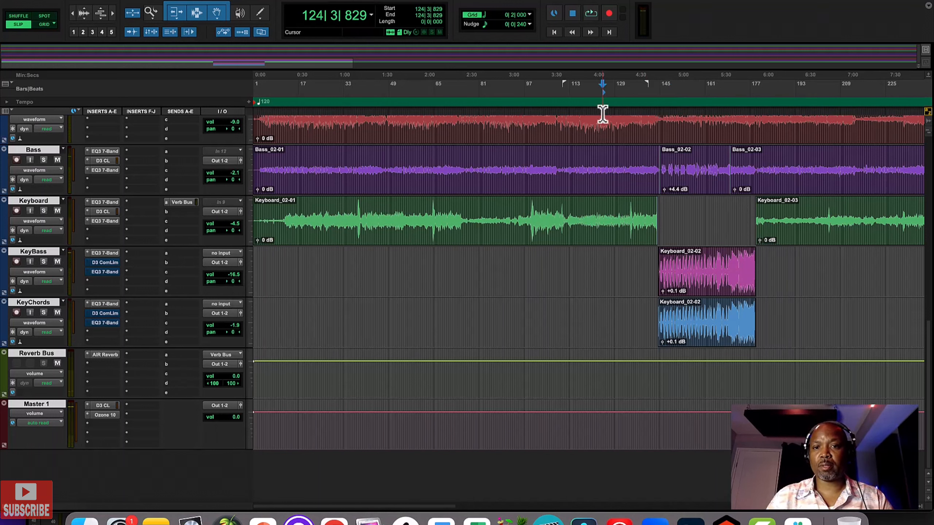
key(space)
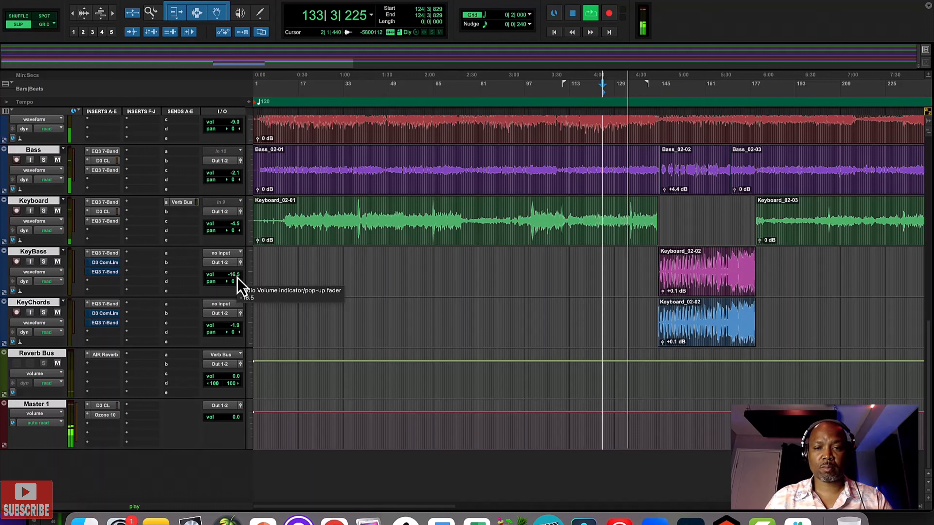
key(space)
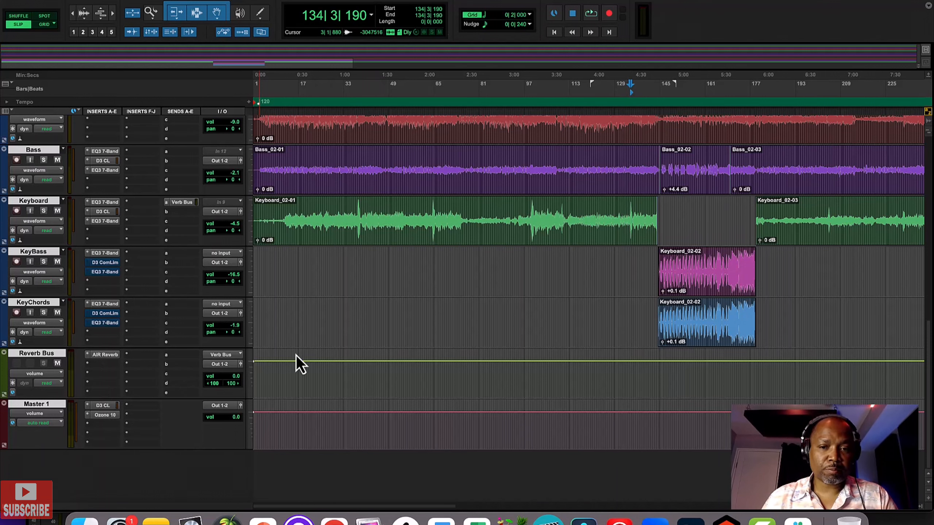
Step: Reopen Ozone on Master 1 and load the legacy Genre-Specific Mastering preset Contemporary Jazz
click(110, 414)
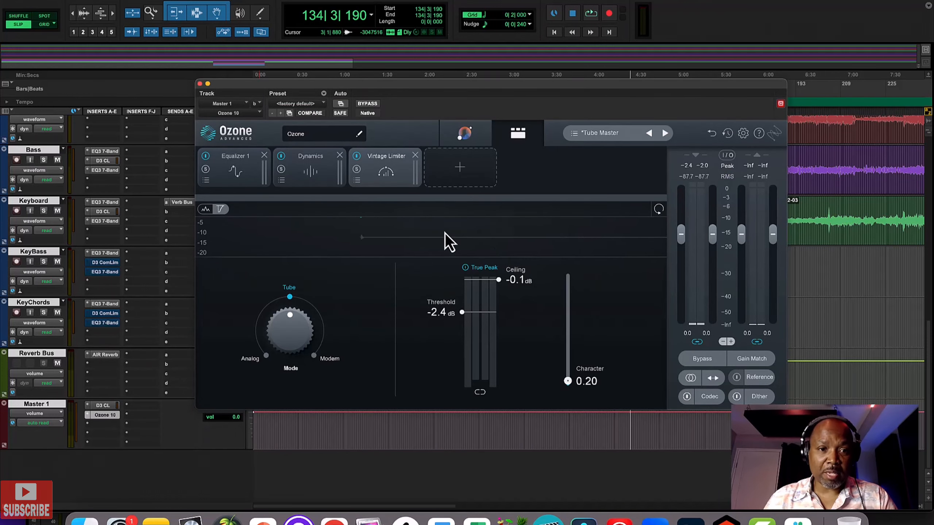
click(637, 136)
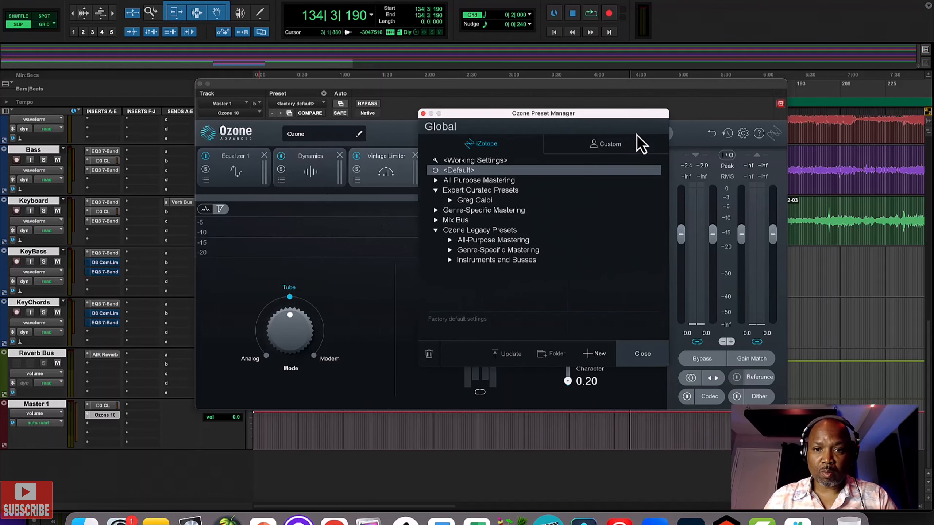
click(450, 251)
scroll(537, 255, down, 3)
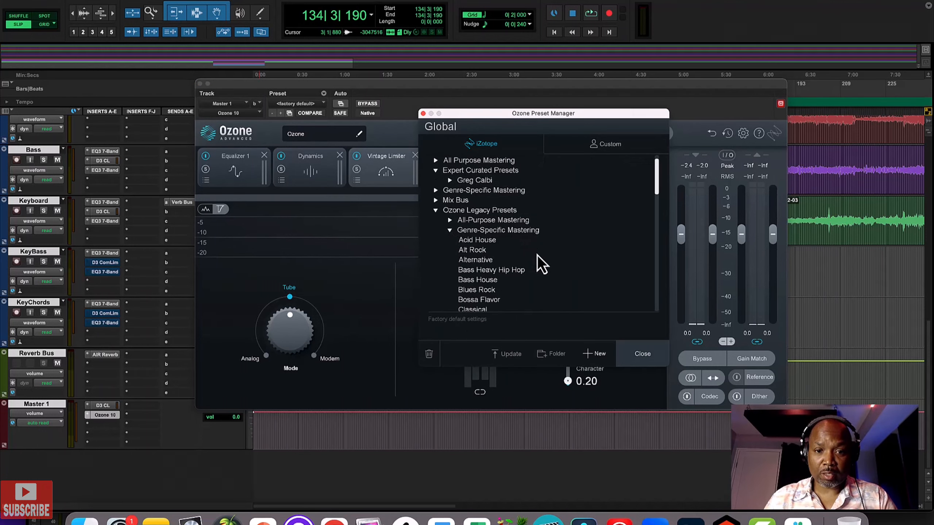
scroll(537, 255, down, 5)
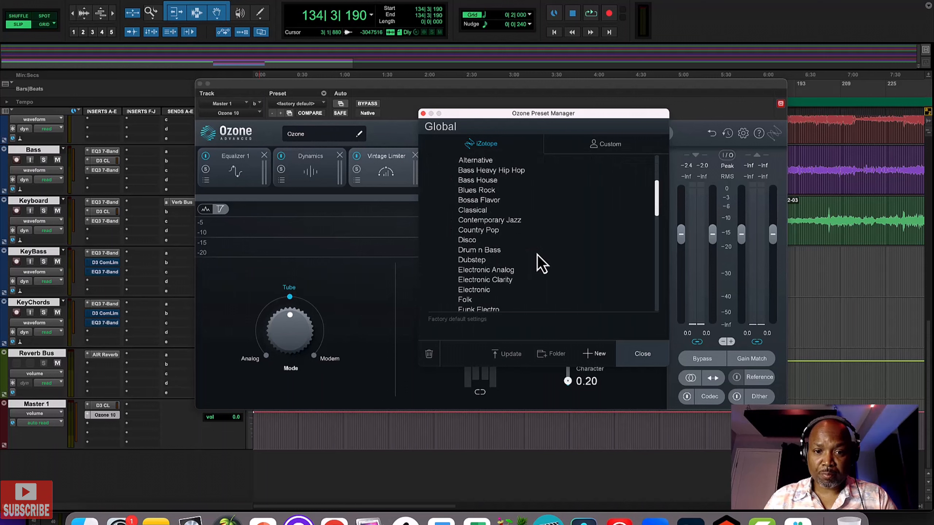
scroll(531, 245, down, 4)
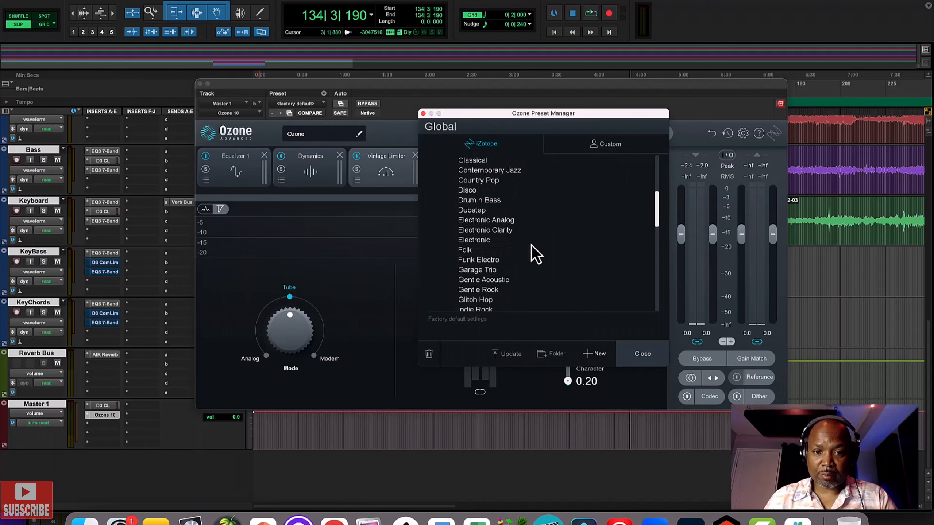
scroll(531, 246, up, 2)
click(508, 191)
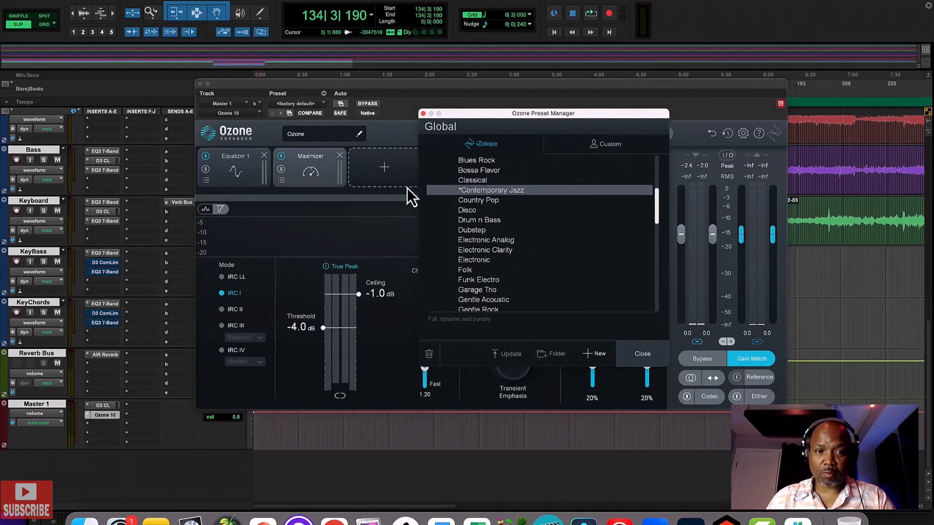
Step: Audition the Contemporary Jazz preset until bar 146, stop playback, and close the preset manager and Ozone
key(space)
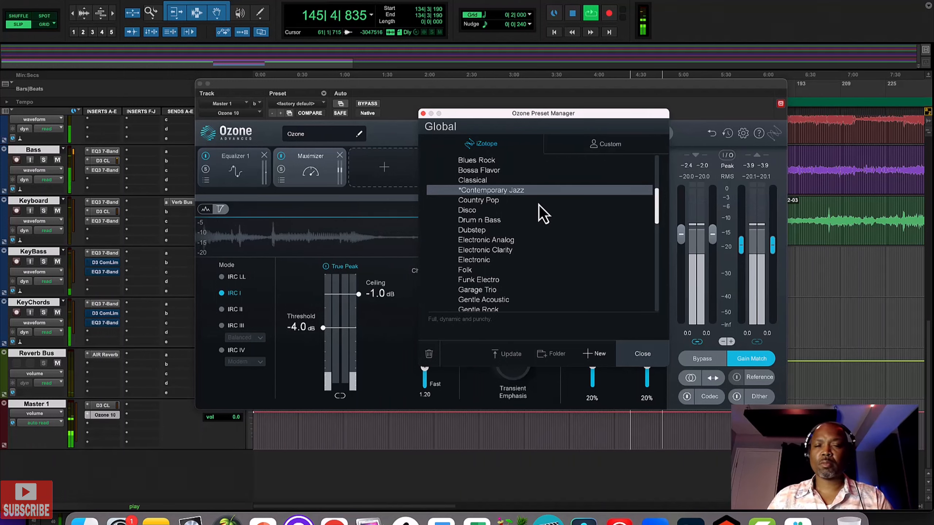
key(space)
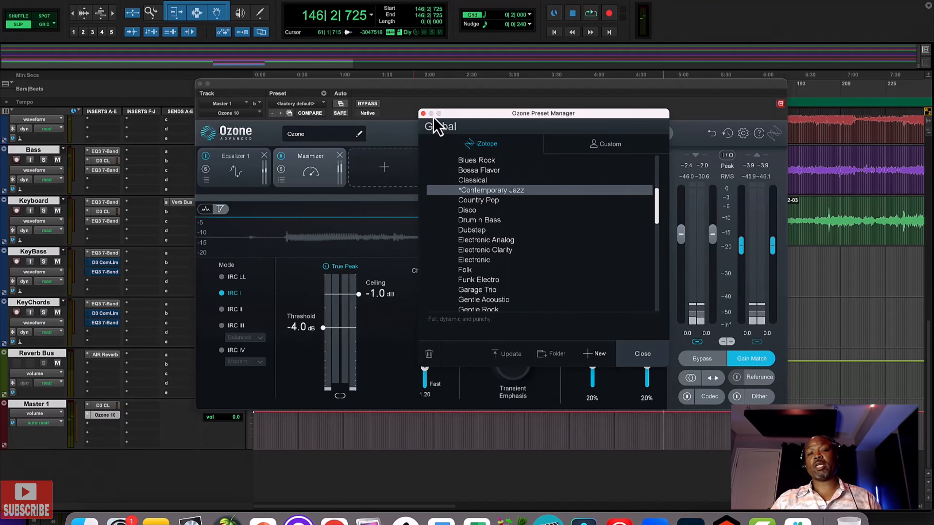
click(643, 353)
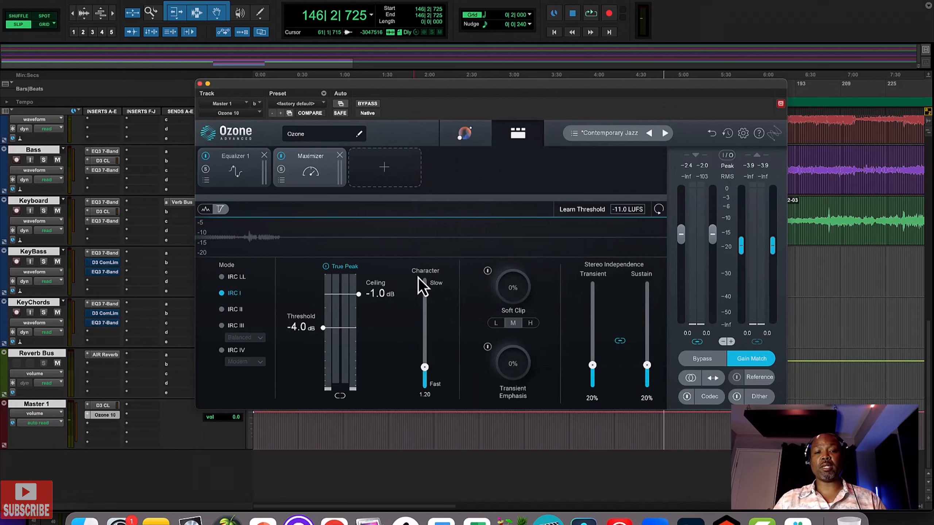
click(201, 84)
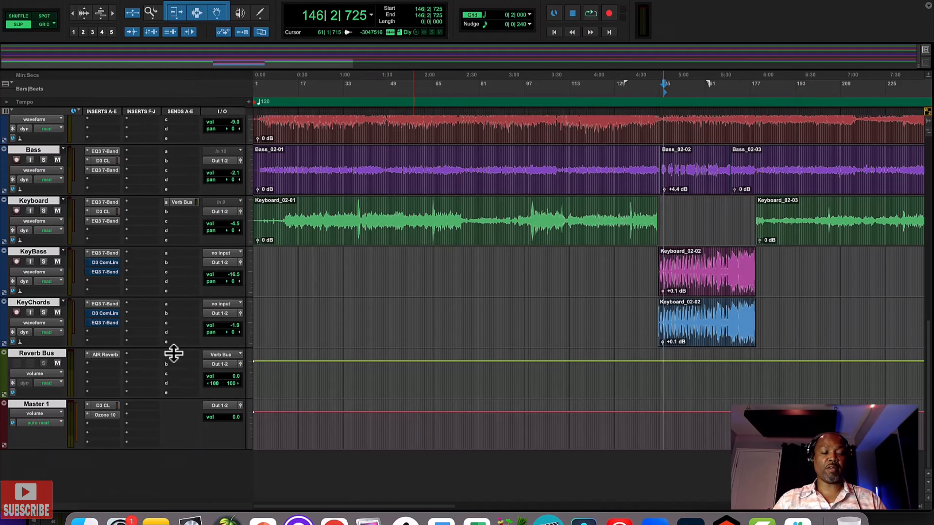
Step: Insert the stereo WLM Plus meter in Master 1's fourth insert slot, reset it, and keep its window open clear of the track controls
click(101, 437)
mouse_move(176, 435)
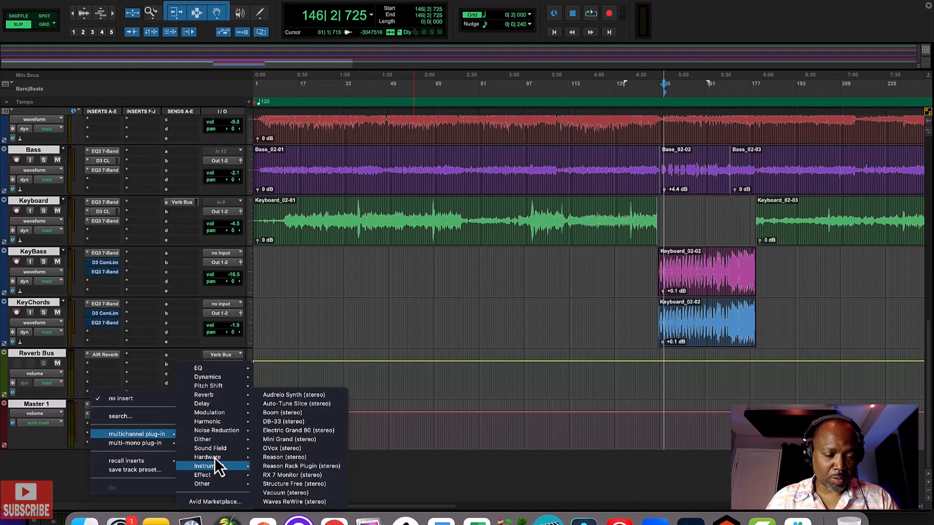
mouse_move(220, 451)
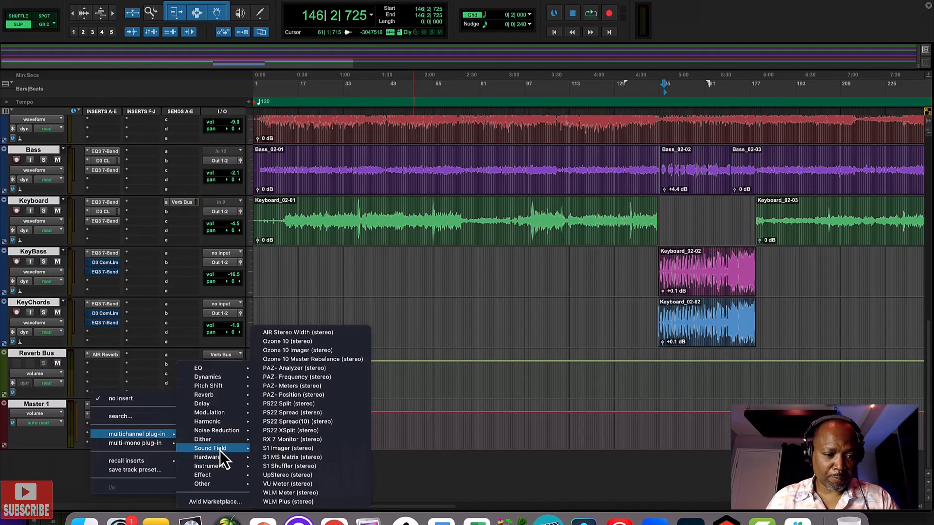
click(299, 501)
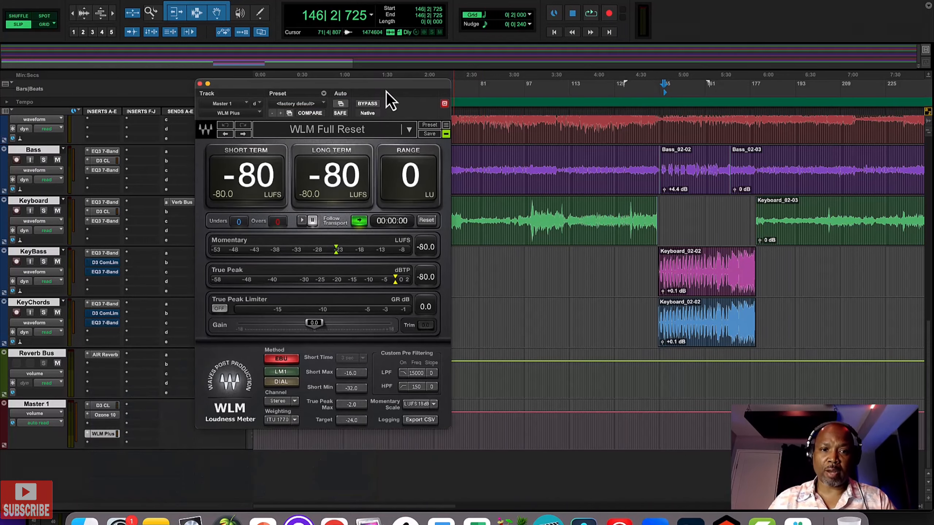
drag(389, 89, 541, 30)
click(579, 162)
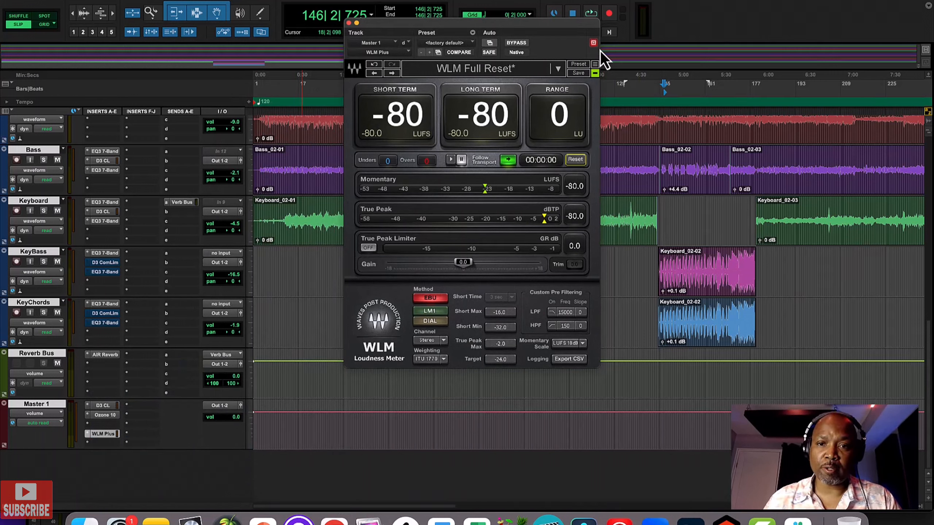
click(593, 43)
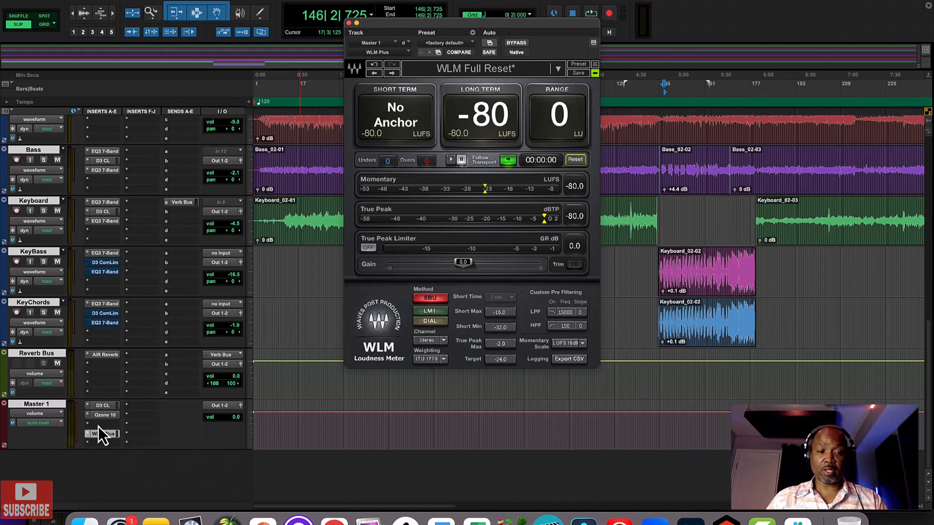
Step: Insert the stereo L1 limiter between Ozone and WLM Plus on Master 1 and place its window beside the meter
click(101, 427)
mouse_move(167, 433)
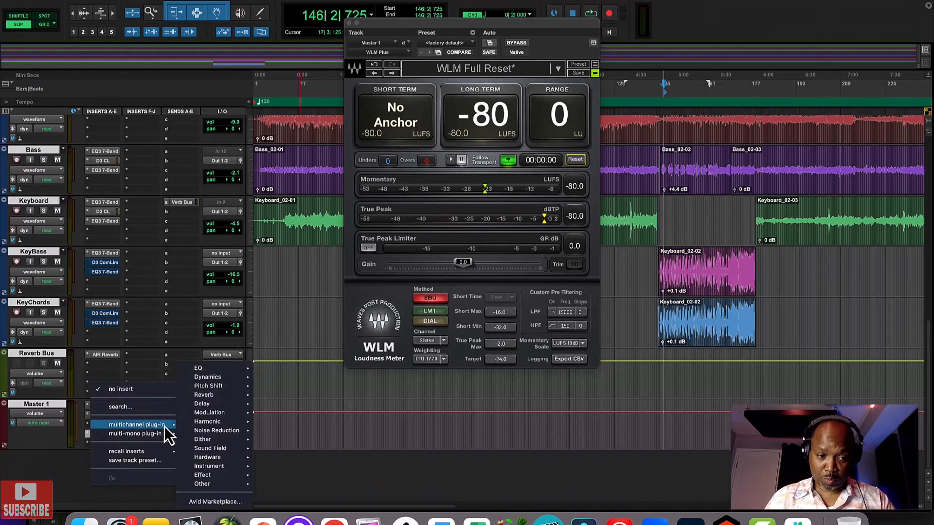
mouse_move(242, 377)
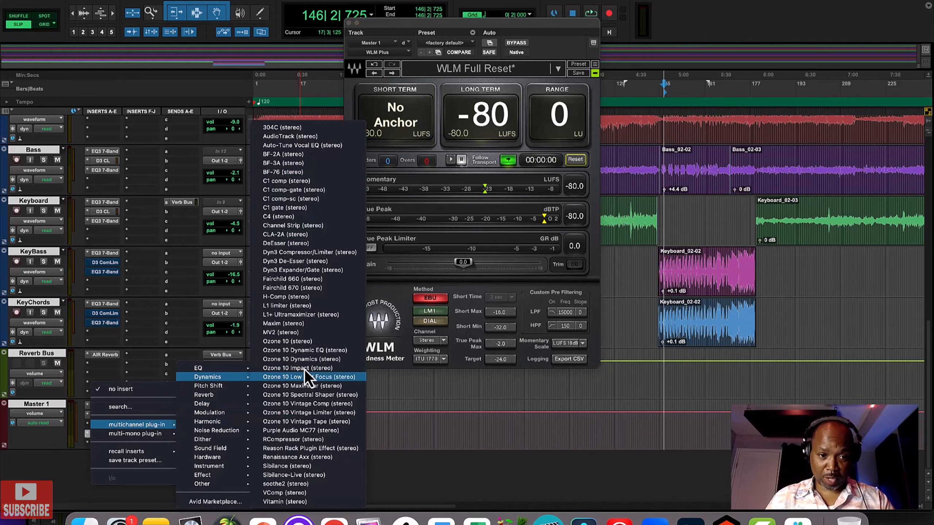
click(294, 306)
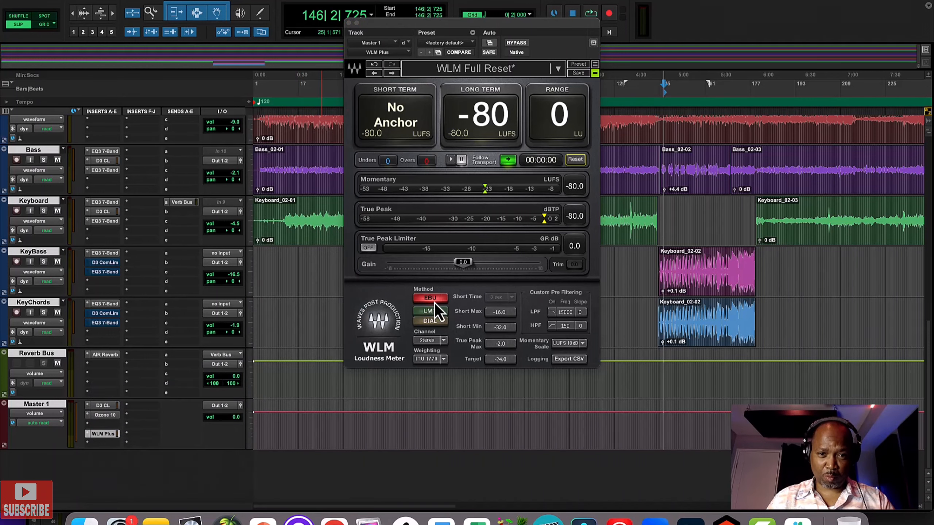
drag(484, 16, 197, 7)
drag(254, 114, 255, 107)
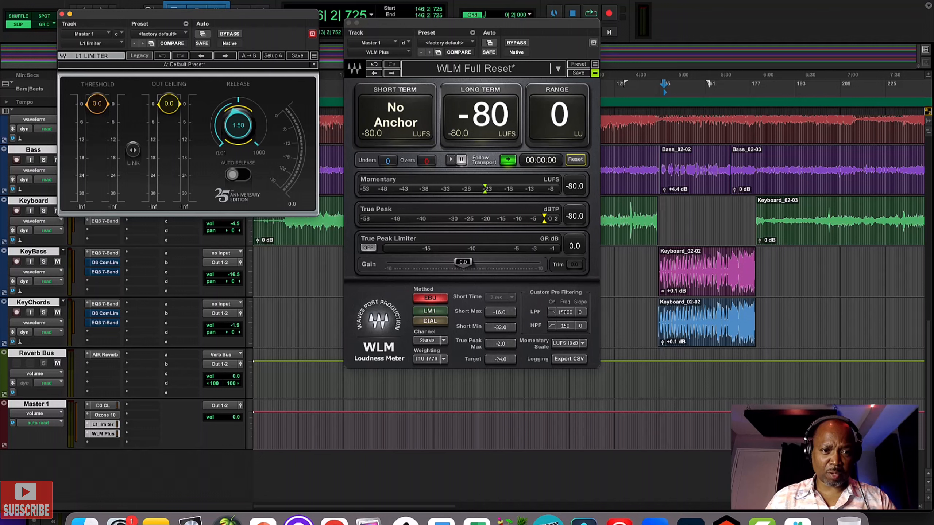
Step: Set the L1 limiter's out ceiling to -0.3 and, during playback, its threshold to -12.0
drag(172, 111, 173, 114)
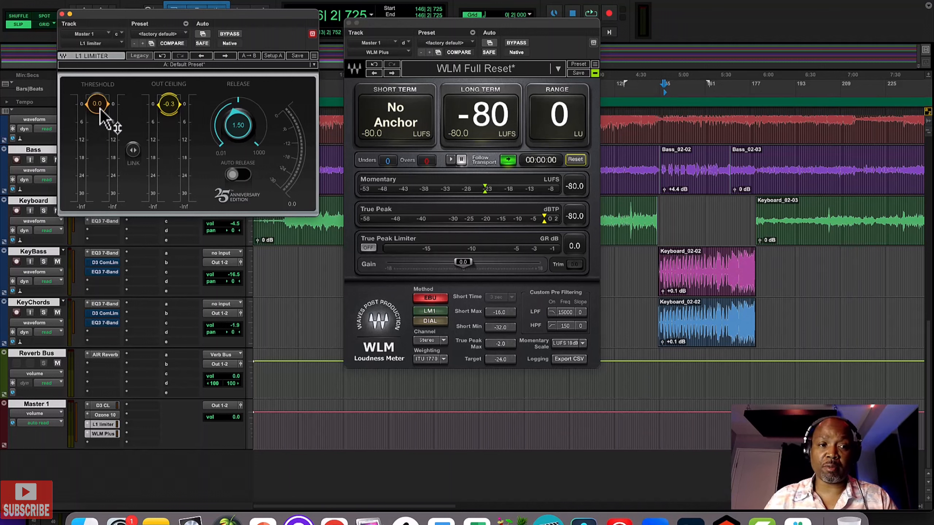
key(space)
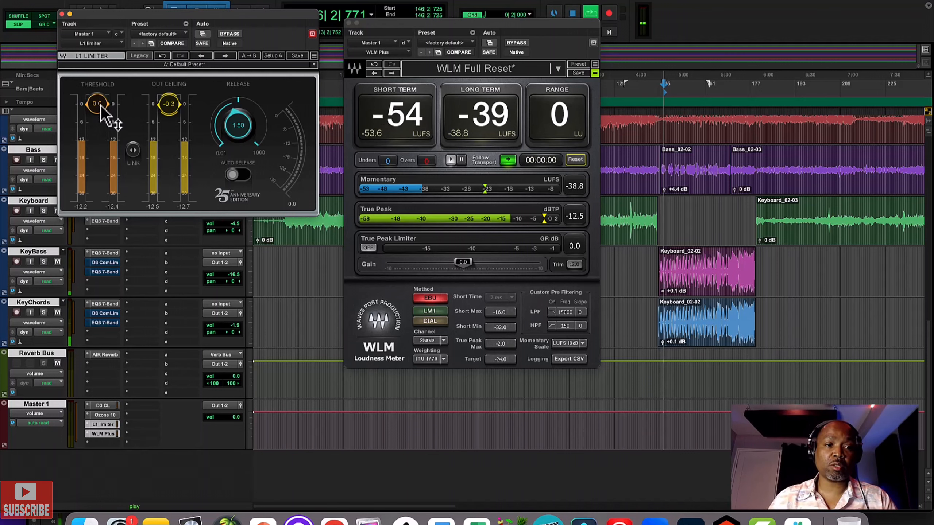
drag(104, 119, 104, 150)
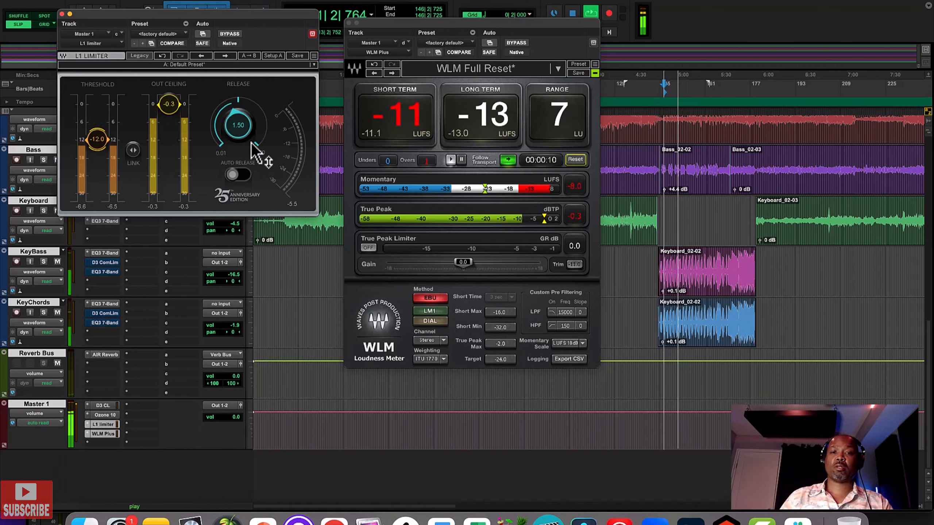
Step: Reset the loudness meter during playback and set the KeyChords volume to -4.5 dB
click(574, 160)
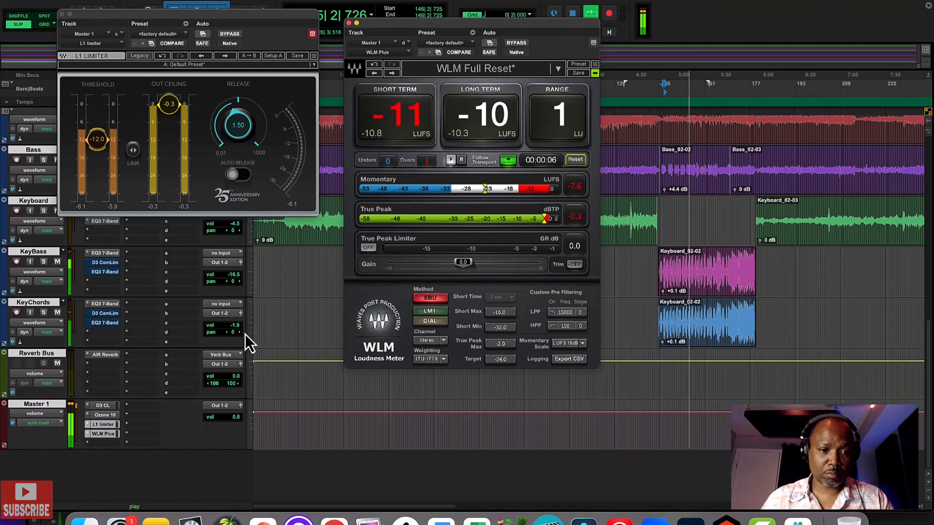
drag(237, 330, 235, 330)
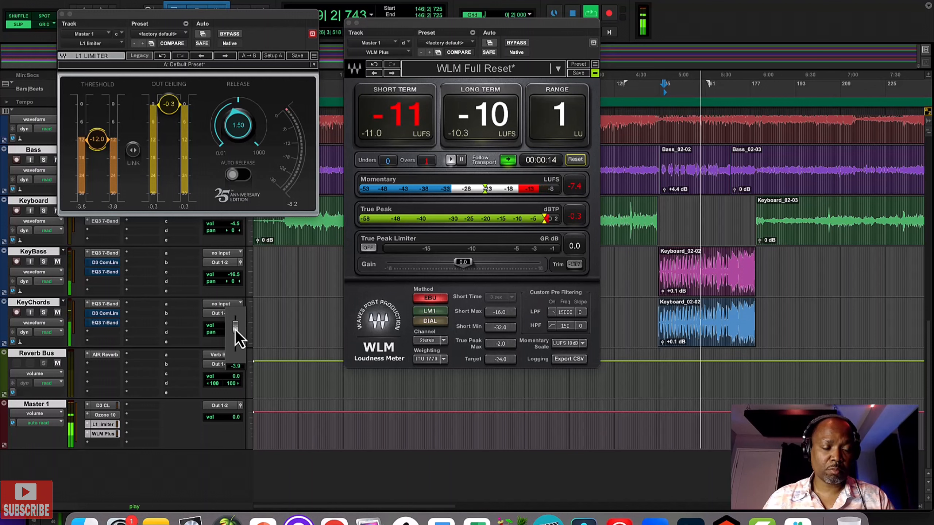
drag(234, 330, 235, 331)
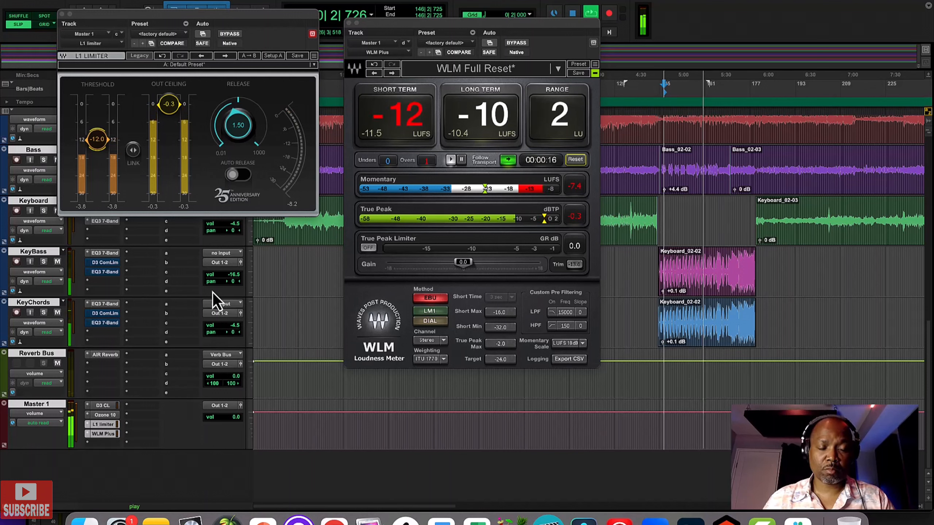
Step: Reset the loudness meter and the Snare volume to 0.0 dB, closing the L1 limiter and WLM Plus windows
click(61, 14)
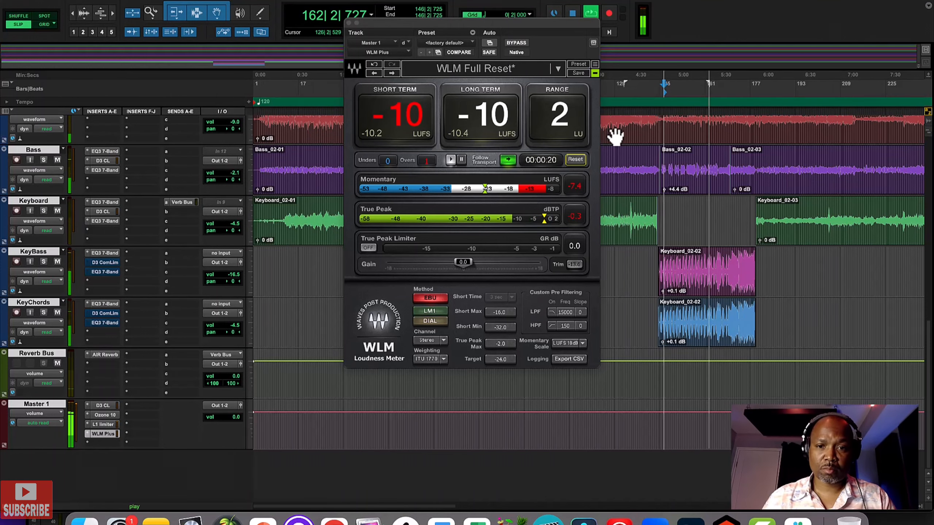
click(575, 160)
scroll(180, 206, up, 10)
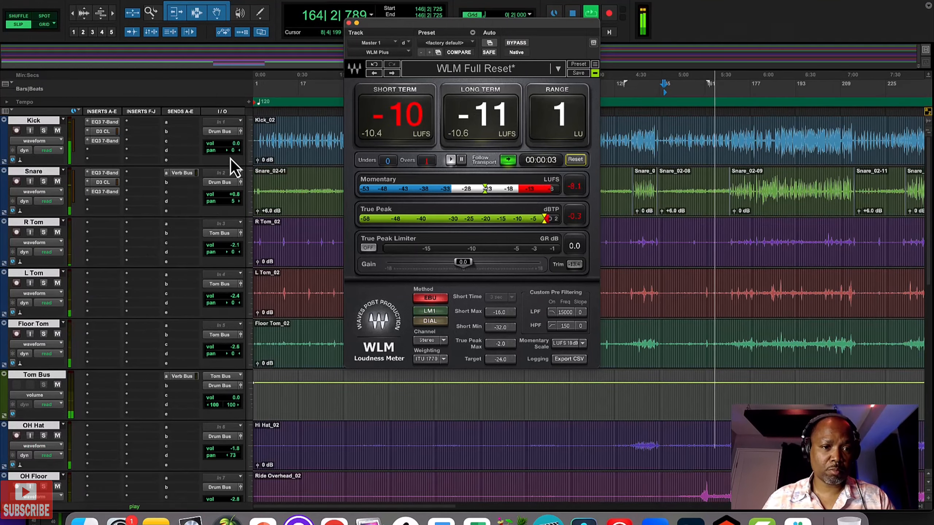
alt+click(233, 195)
scroll(213, 211, down, 10)
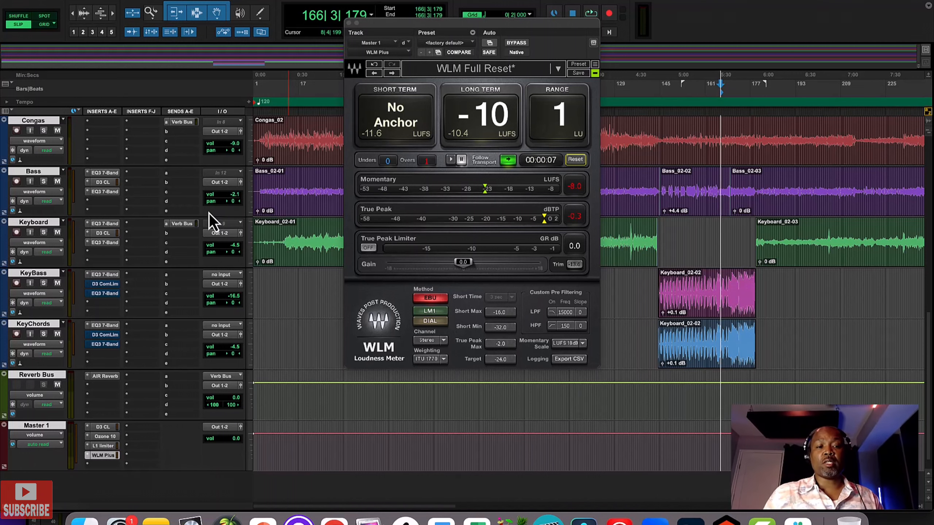
click(348, 24)
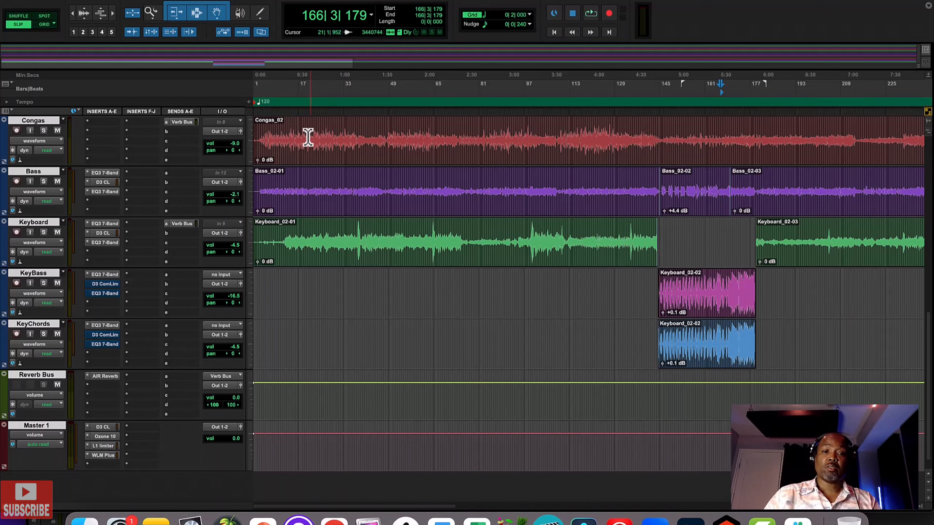
Step: Play the song from near the start, around bar 3, and lower the Bass volume to -4.7 dB
click(260, 134)
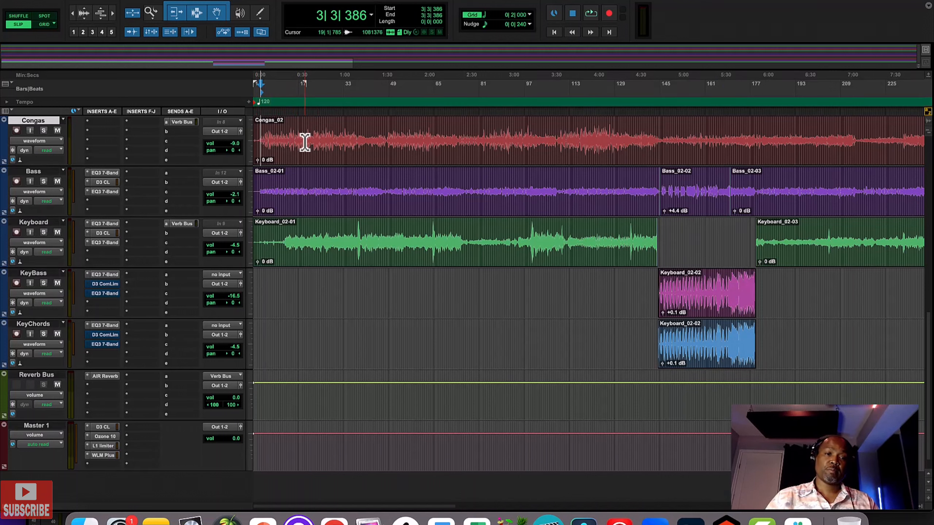
key(space)
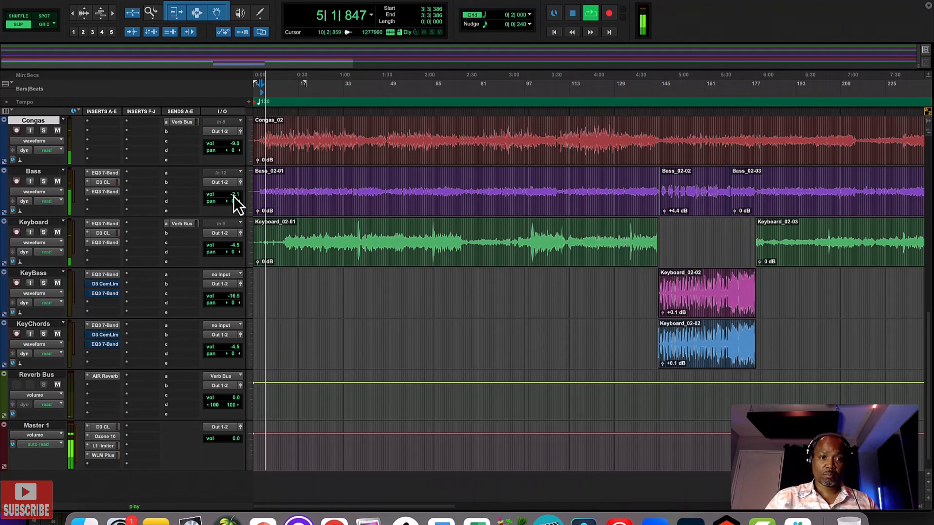
drag(233, 196, 235, 199)
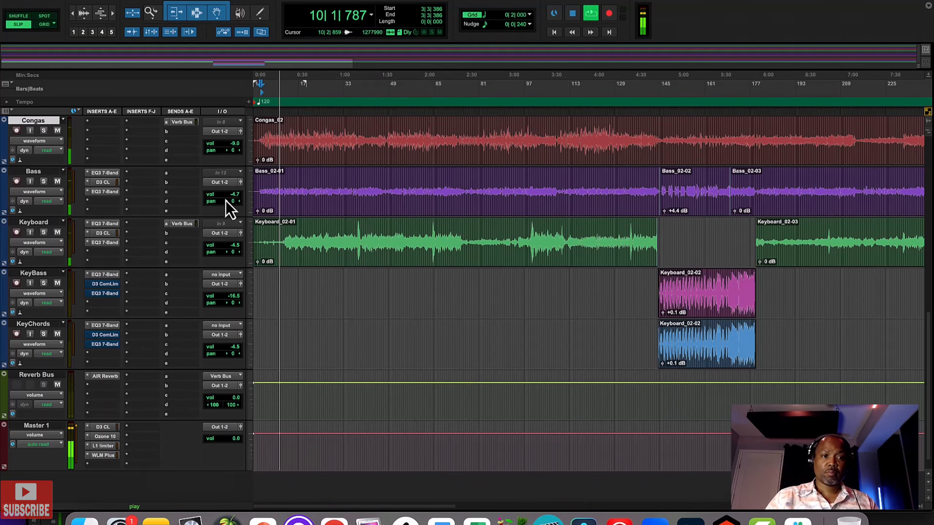
Step: Set the Snare's Verb Bus send to -31.0 dB and its track volume to -2.7 dB
scroll(226, 201, up, 10)
click(182, 173)
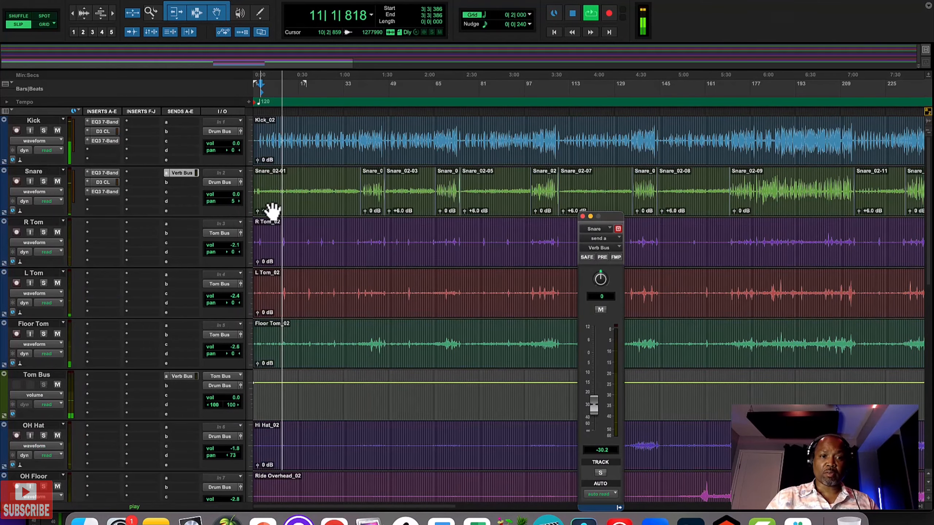
drag(592, 409, 591, 407)
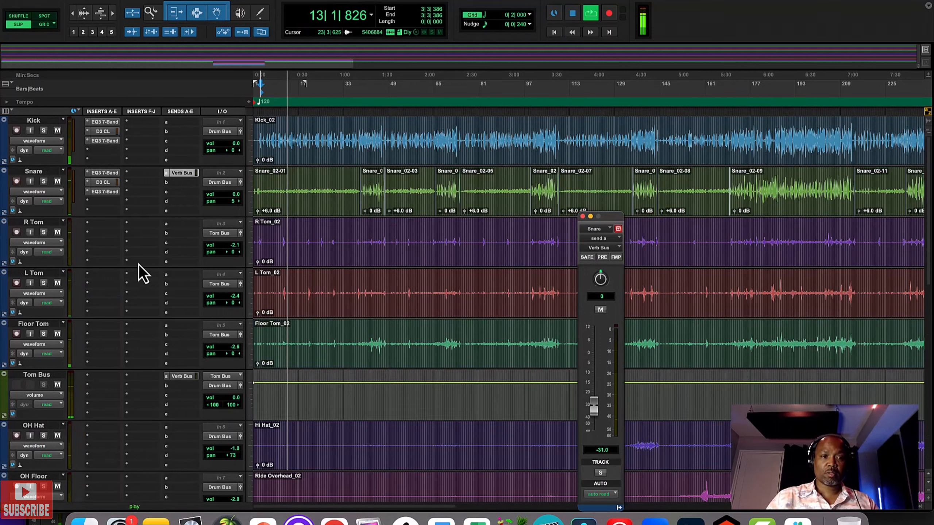
drag(235, 196, 234, 203)
Step: Lower the Keyboard volume to -9.7 dB and set its Verb Bus send to -27.2 dB
scroll(219, 238, down, 10)
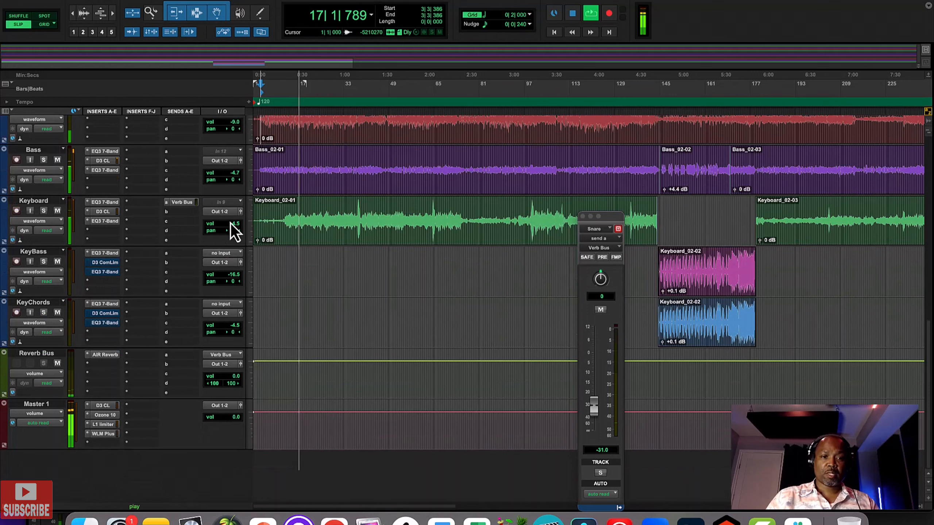
drag(235, 226, 233, 229)
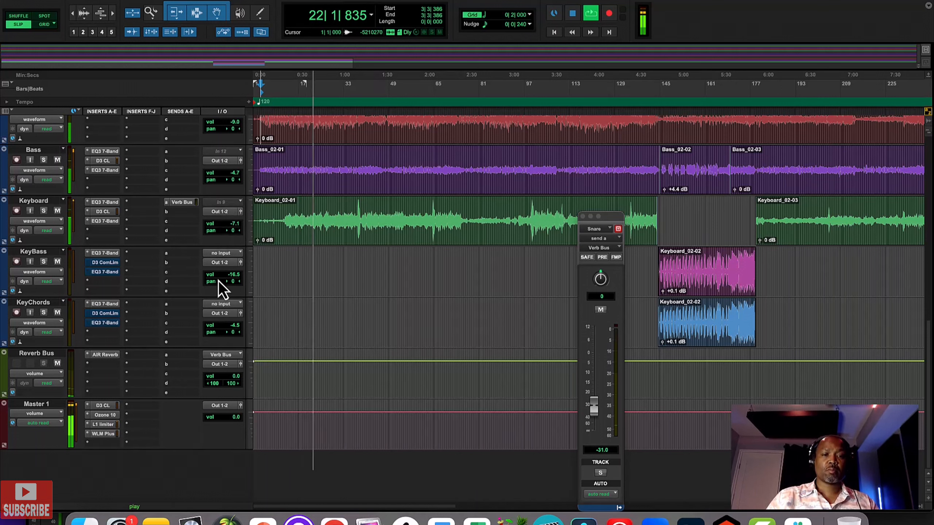
drag(231, 226, 232, 228)
click(181, 202)
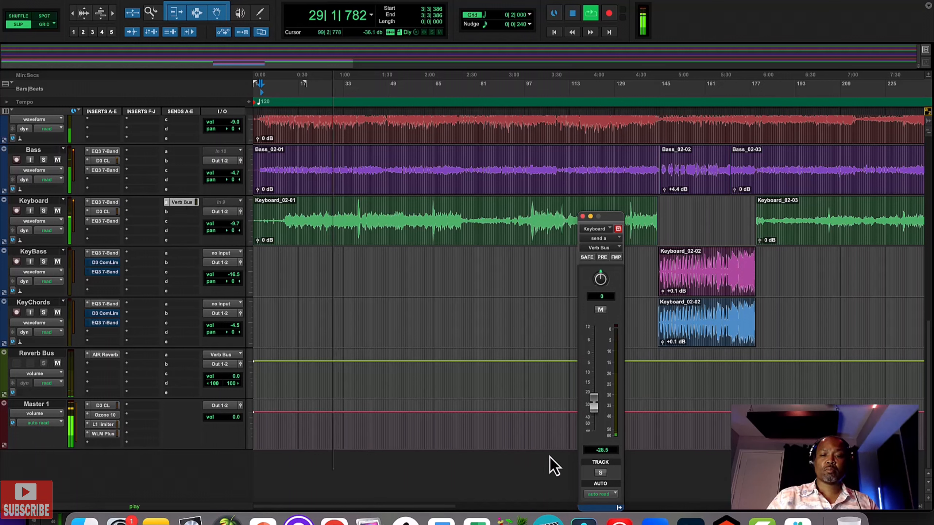
drag(594, 414, 595, 407)
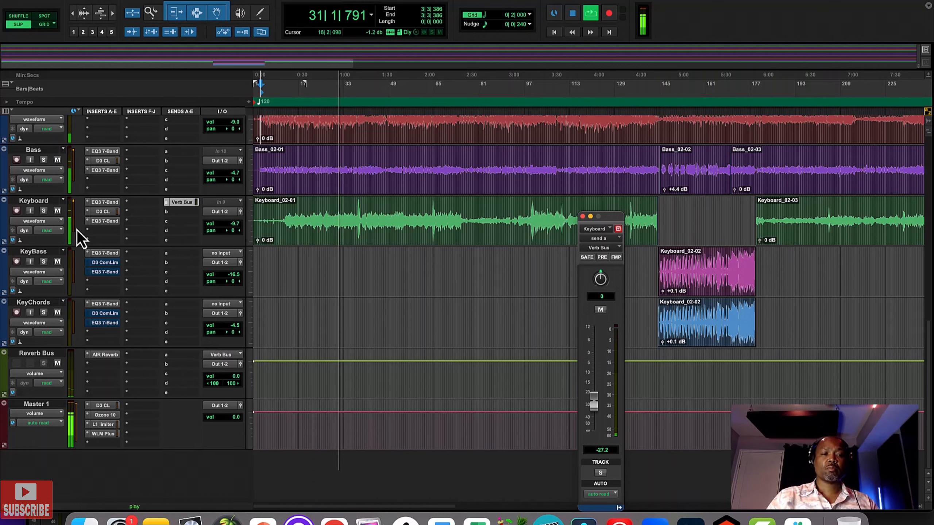
Step: In the Keyboard's second EQ3 7-Band, set HMF gain to 3.4 dB, HMF frequency to 2.04 kHz and HF frequency to 7.86 kHz
click(103, 222)
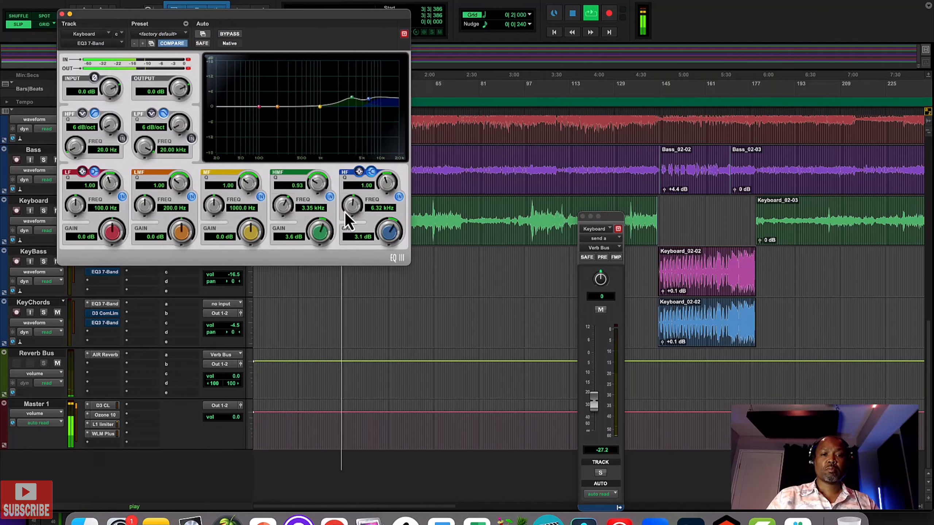
drag(329, 234, 316, 239)
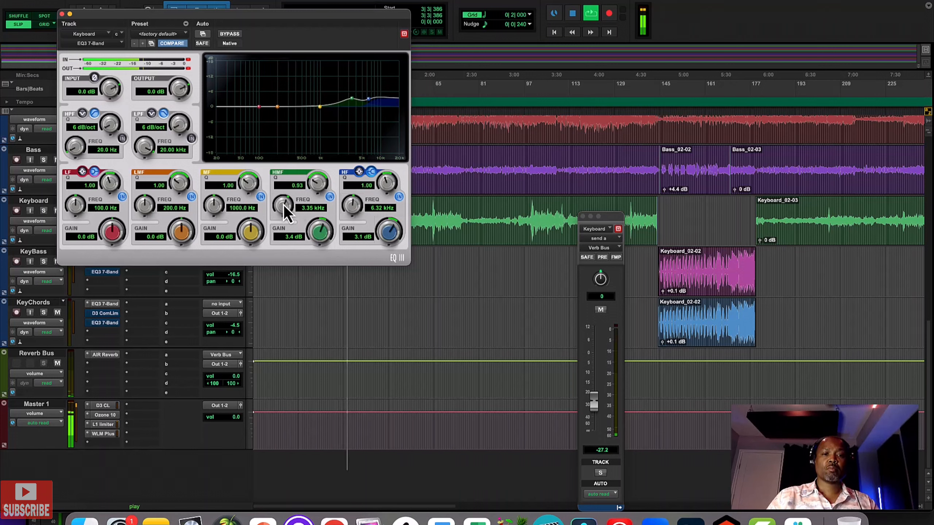
drag(283, 205, 280, 212)
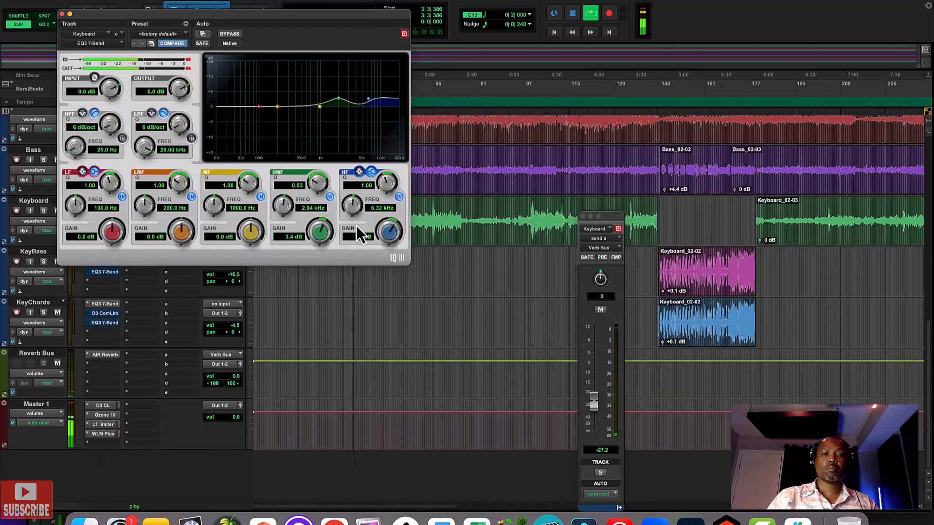
drag(351, 207, 353, 202)
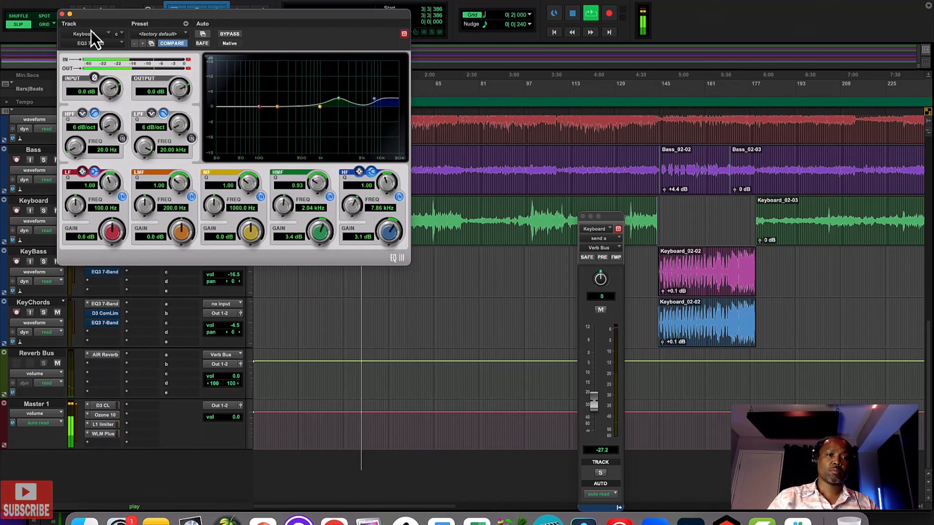
click(62, 14)
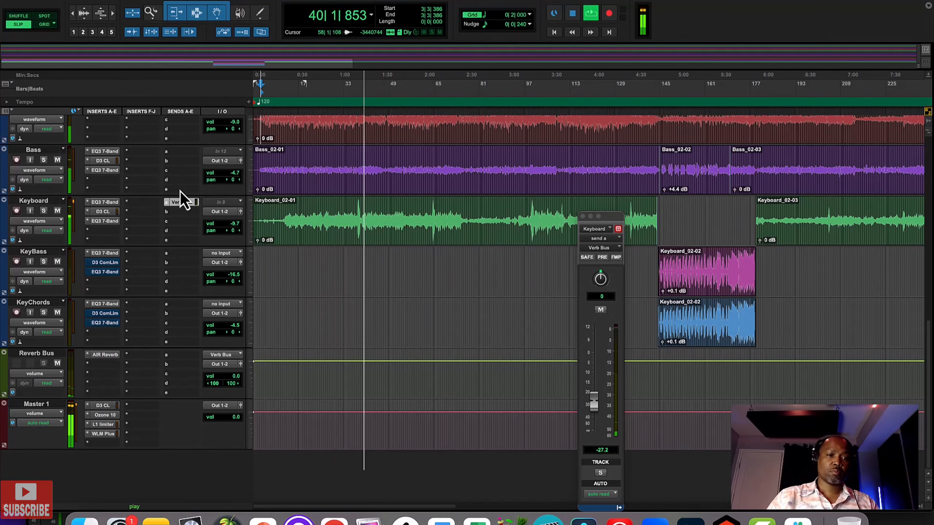
Step: Set the Bass volume to -6.0 dB and move WLM Plus down one insert slot on Master 1
drag(236, 176, 235, 178)
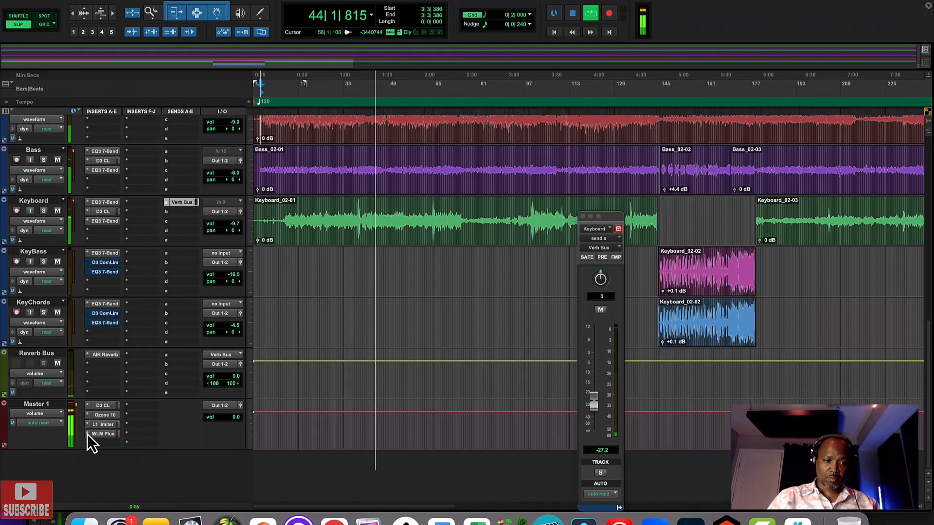
drag(103, 442, 105, 438)
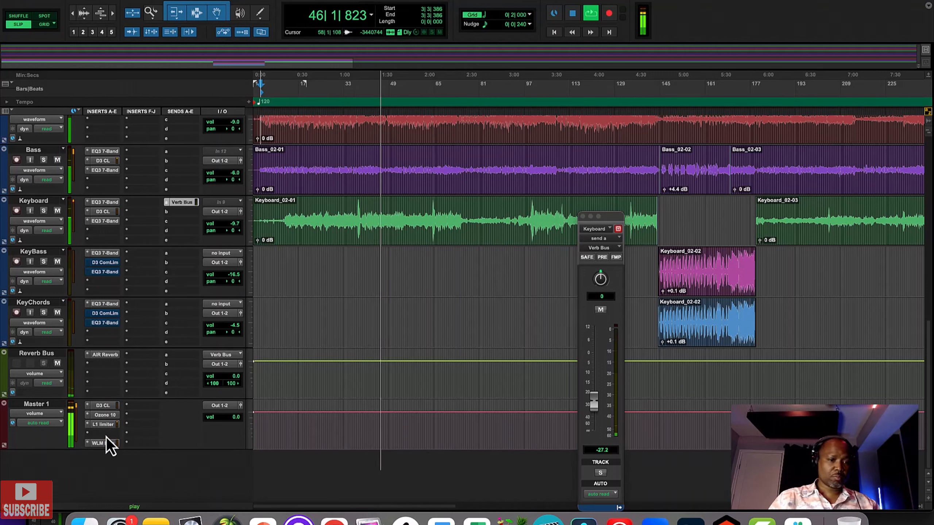
click(106, 438)
mouse_move(105, 435)
mouse_move(221, 380)
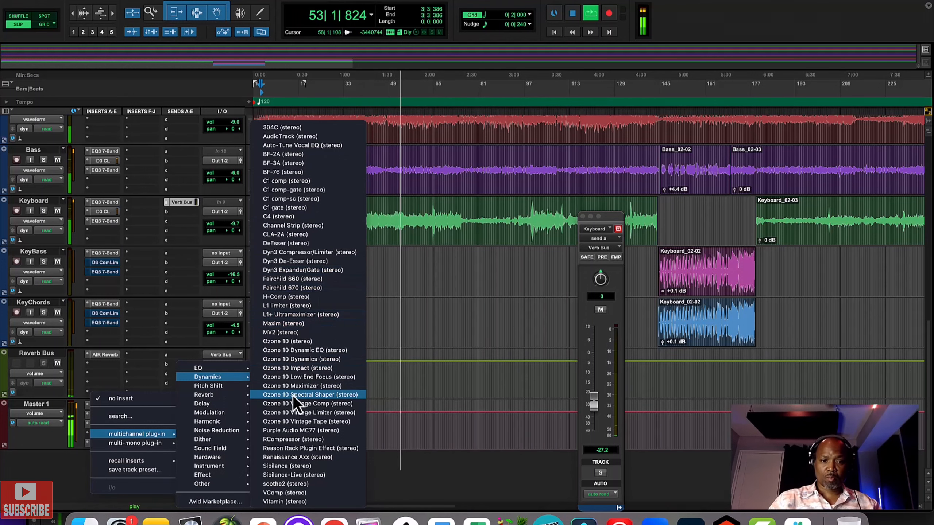
mouse_move(224, 403)
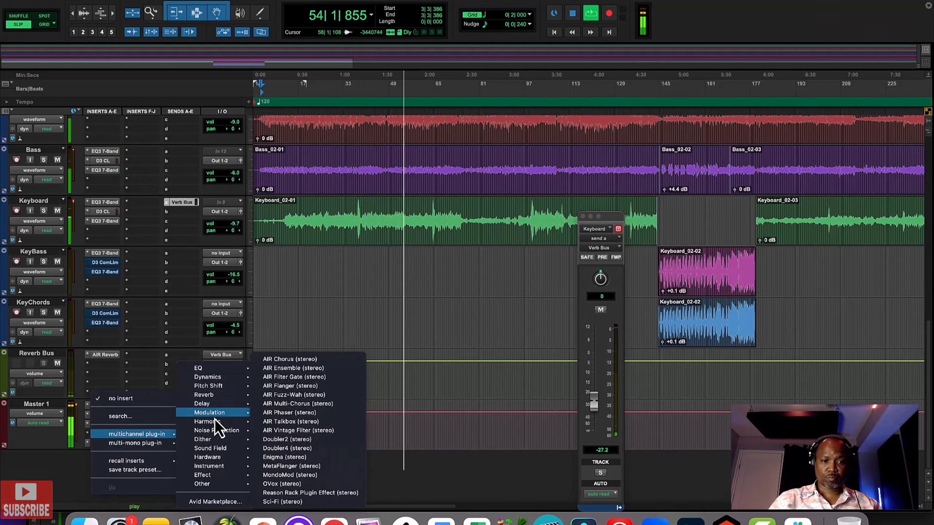
mouse_move(216, 431)
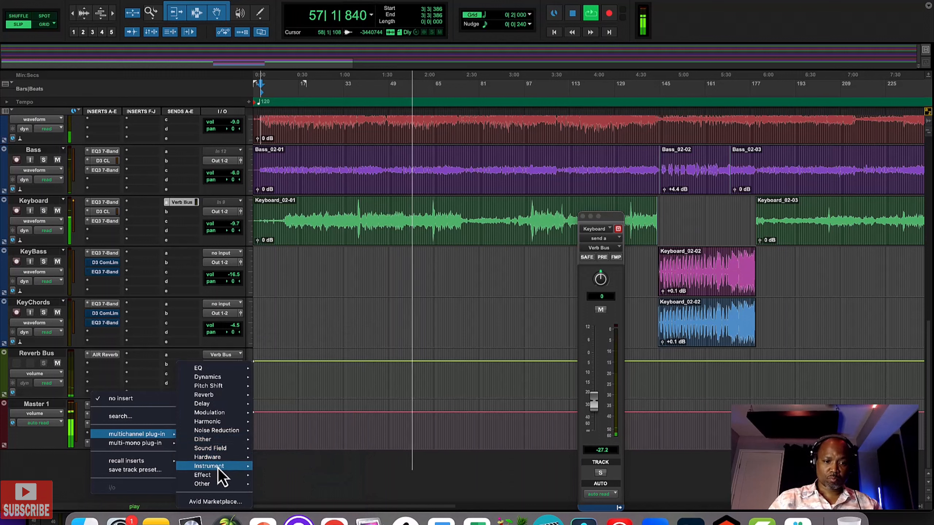
mouse_move(217, 468)
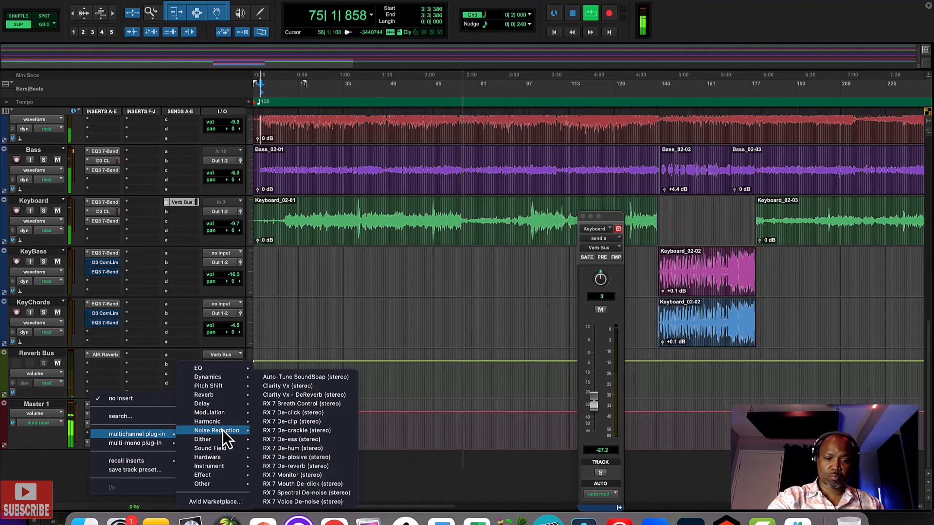
key(F2)
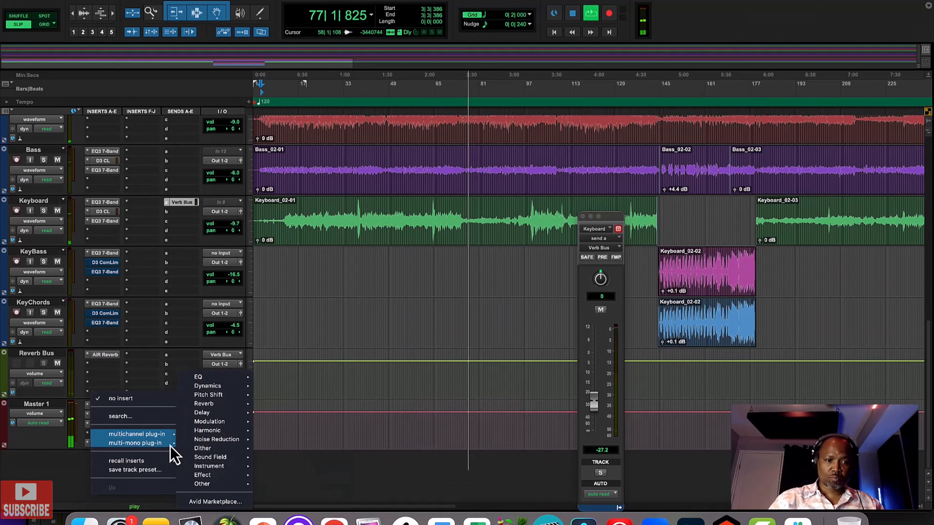
click(121, 373)
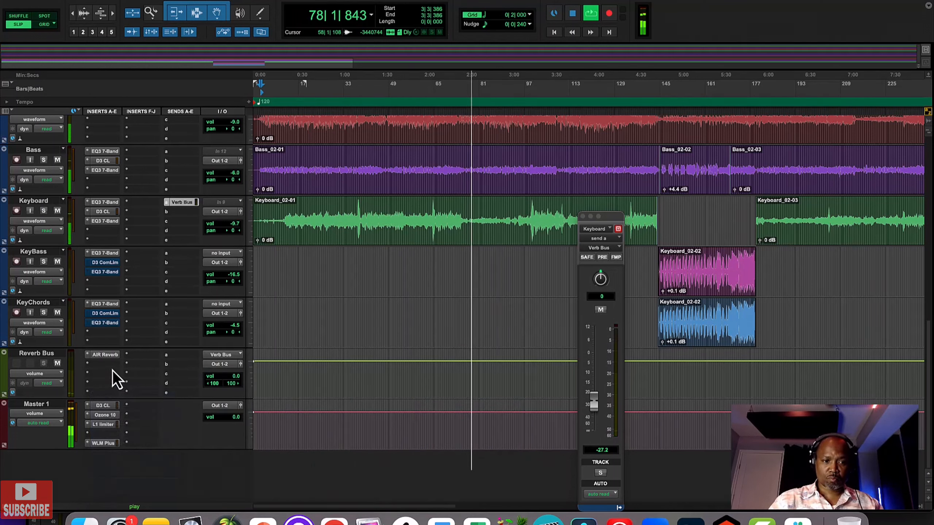
Step: Insert the stereo plug-in The God Particle between L1 limiter and WLM Plus on Master 1 and switch off its limiter, keeping the track controls uncovered
click(105, 436)
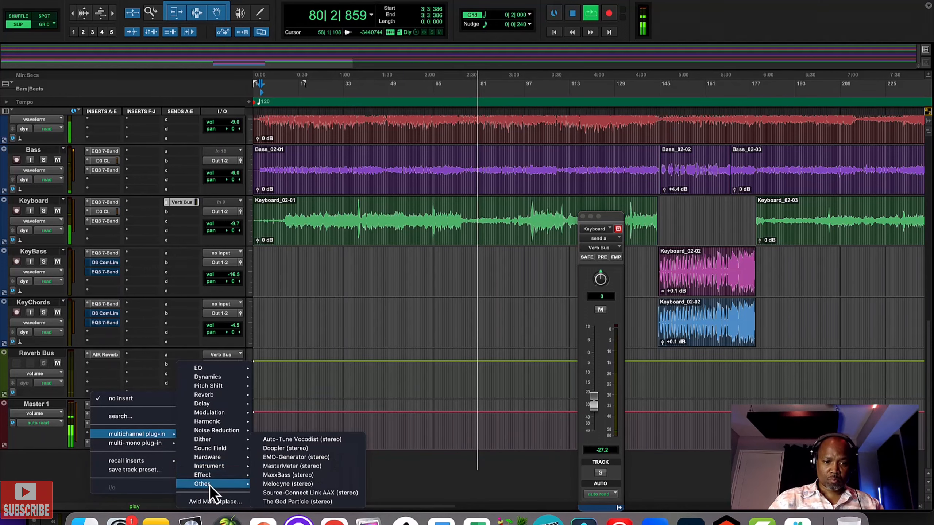
click(279, 501)
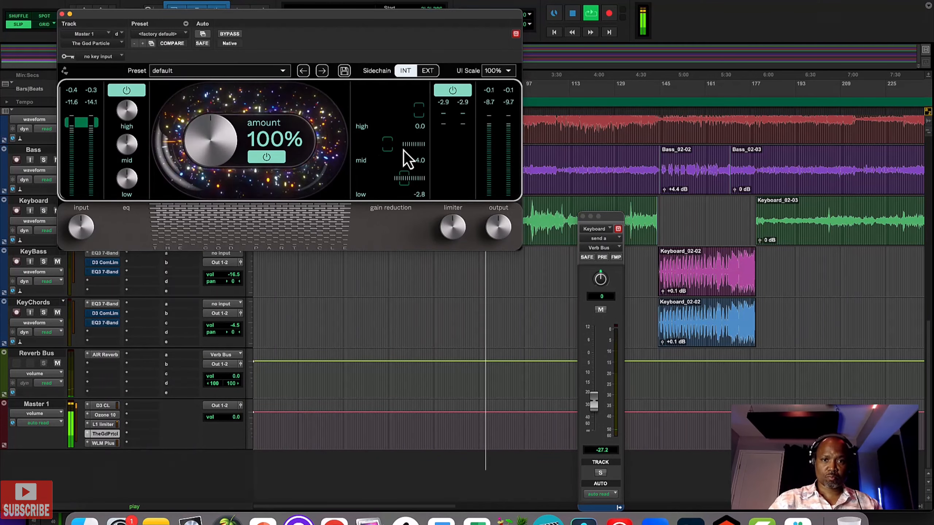
click(452, 91)
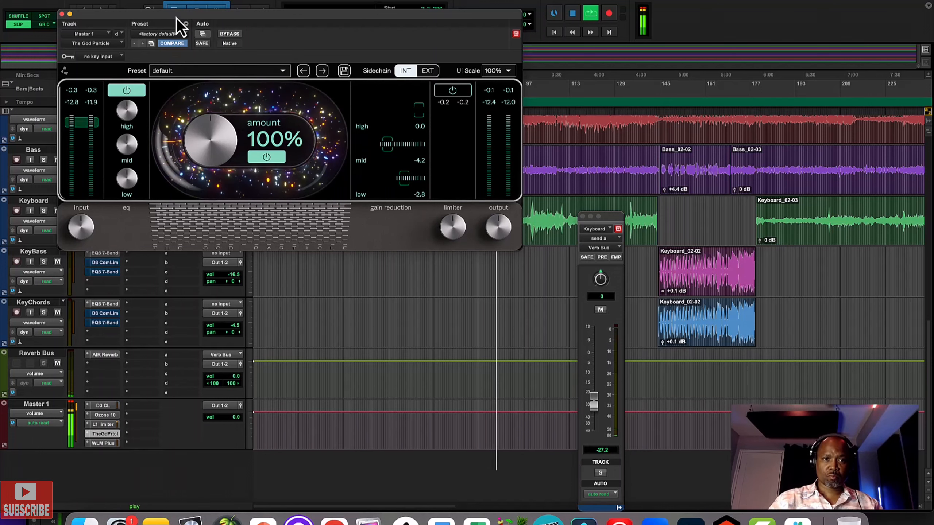
drag(176, 19, 369, 23)
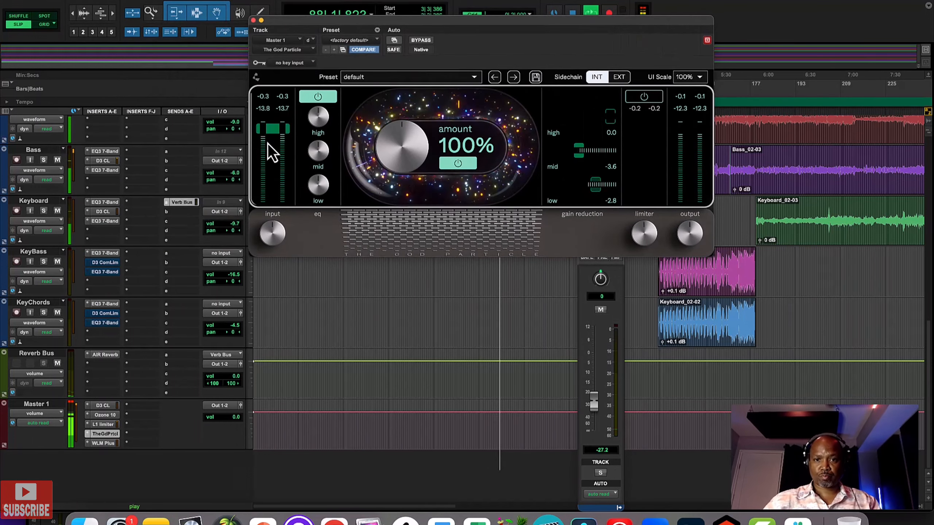
Step: With playback stopped, clear Master 1's clip indicator and switch off the EQ section of The God Particle
key(space)
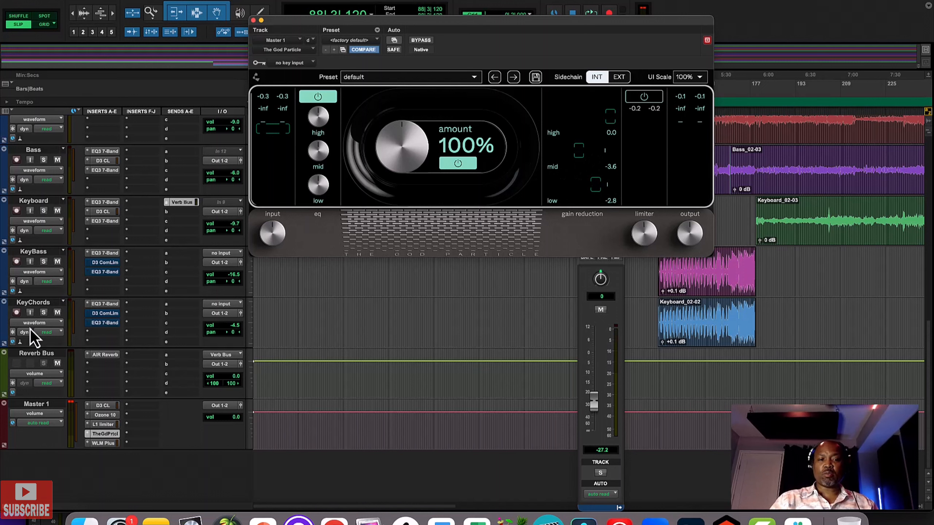
click(72, 404)
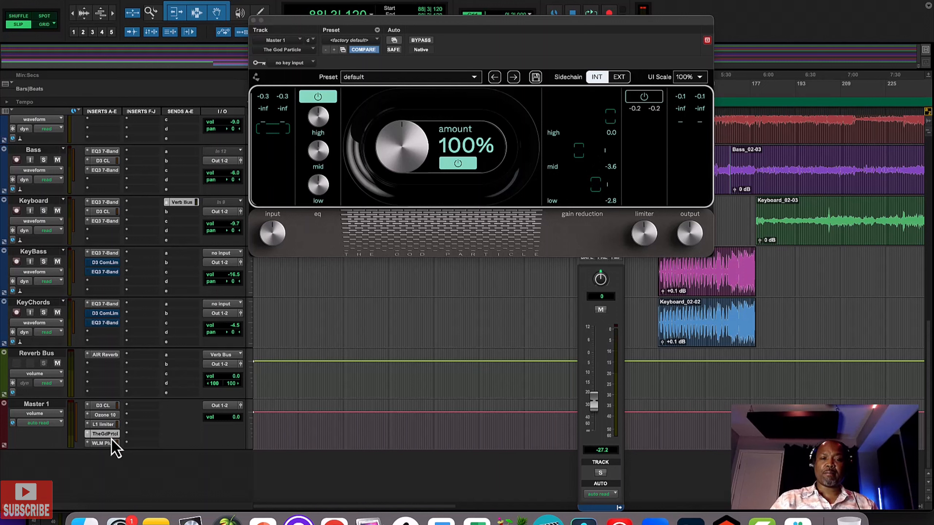
click(318, 96)
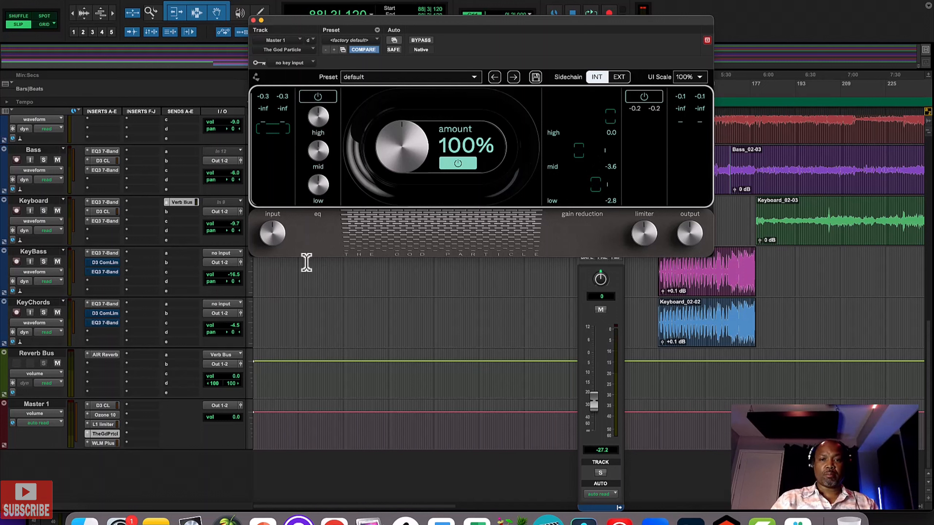
Step: Resume playback, set the Bass volume to -6.6 dB and check the mix with the Bass mute
key(space)
scroll(206, 285, up, 5)
drag(231, 298, 234, 301)
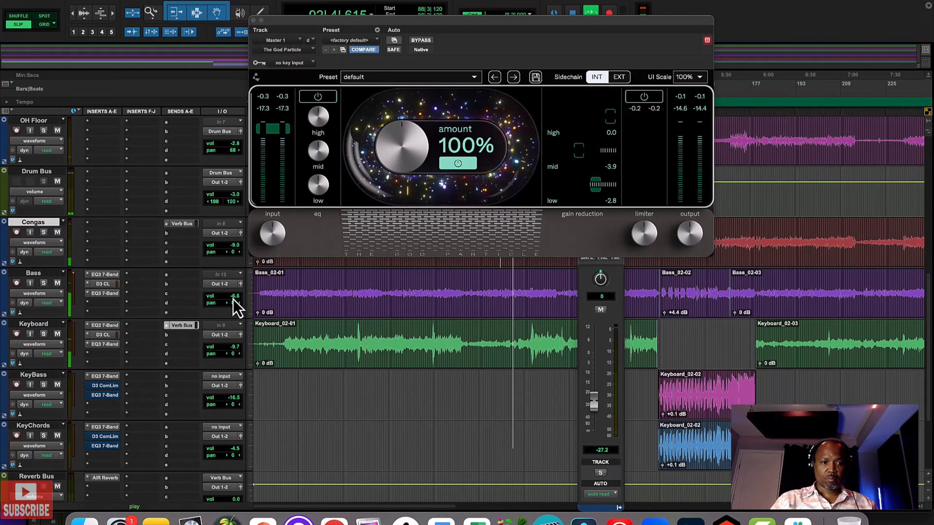
click(56, 283)
Step: Set the Tom Bus volume to -2.0 dB and the Congas volume to -11.0 dB
scroll(205, 331, up, 10)
drag(232, 402, 235, 399)
scroll(180, 408, down, 8)
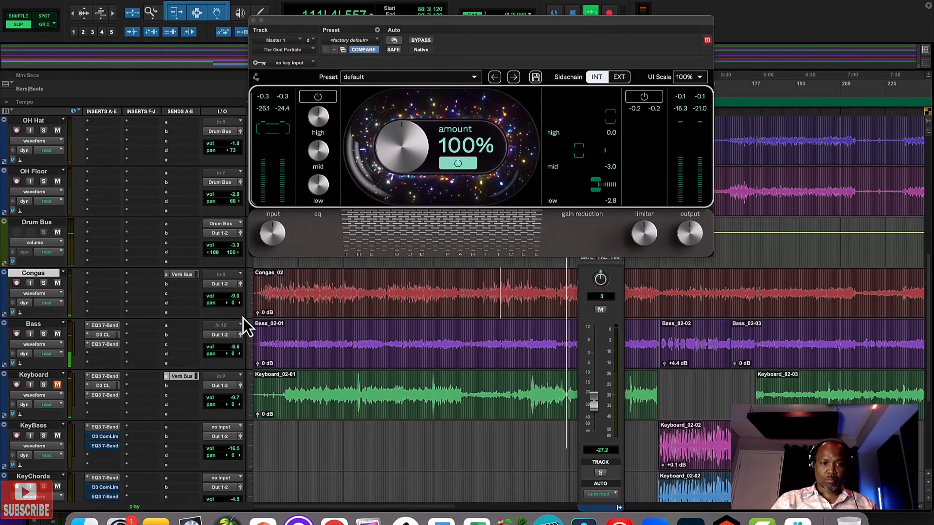
drag(236, 299, 236, 302)
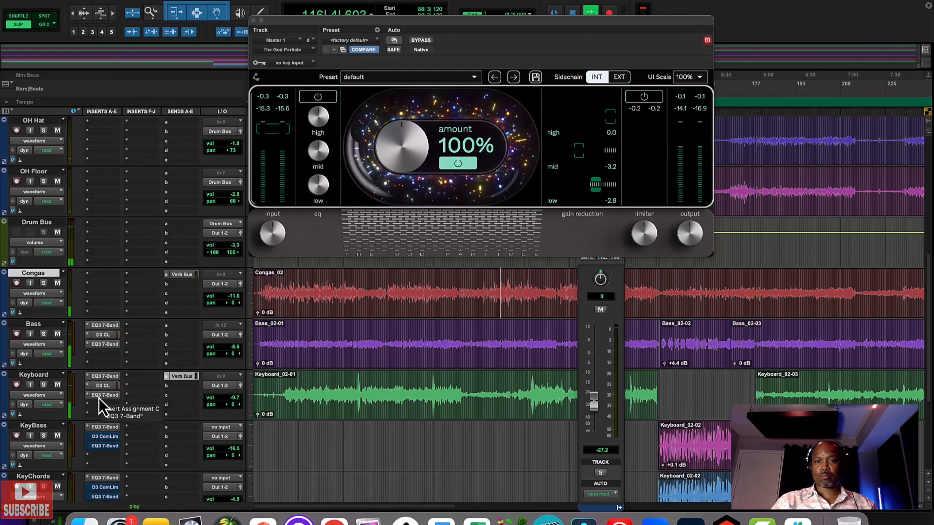
Step: Check the mix with the Kick muted and lower the Kick volume to -3.4 dB
scroll(56, 134, up, 10)
click(57, 131)
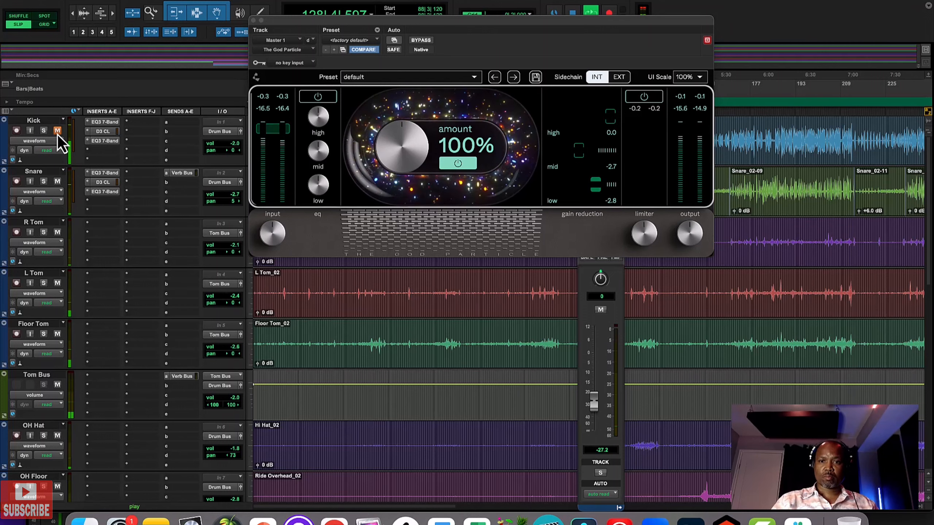
scroll(142, 352, down, 3)
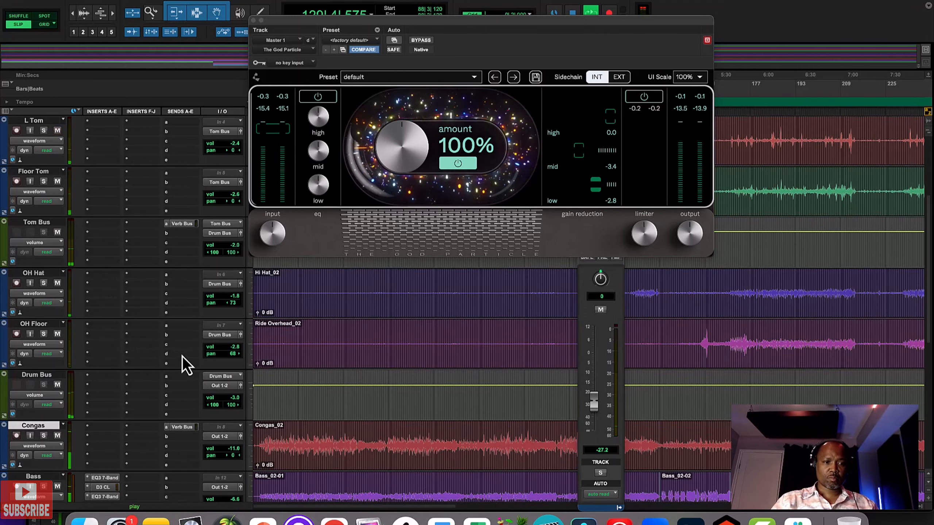
scroll(206, 396, down, 1)
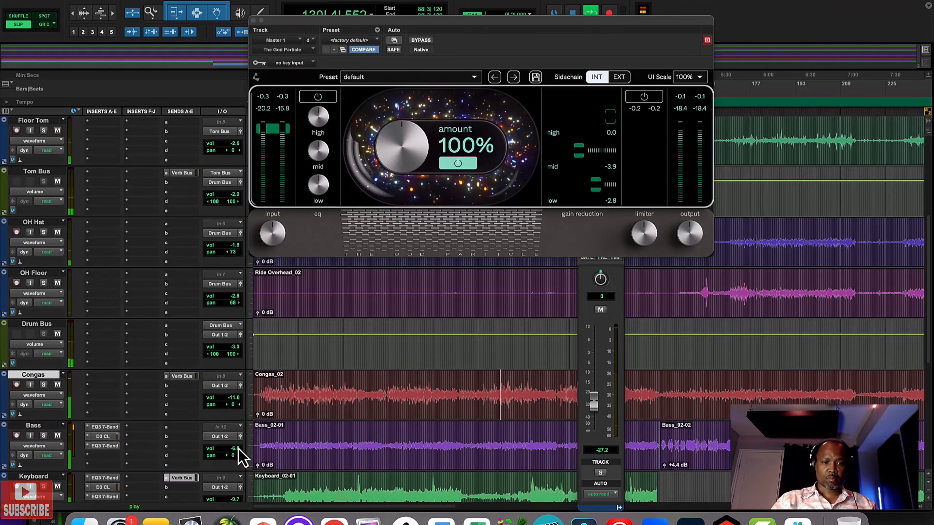
scroll(235, 451, up, 4)
drag(235, 146, 235, 147)
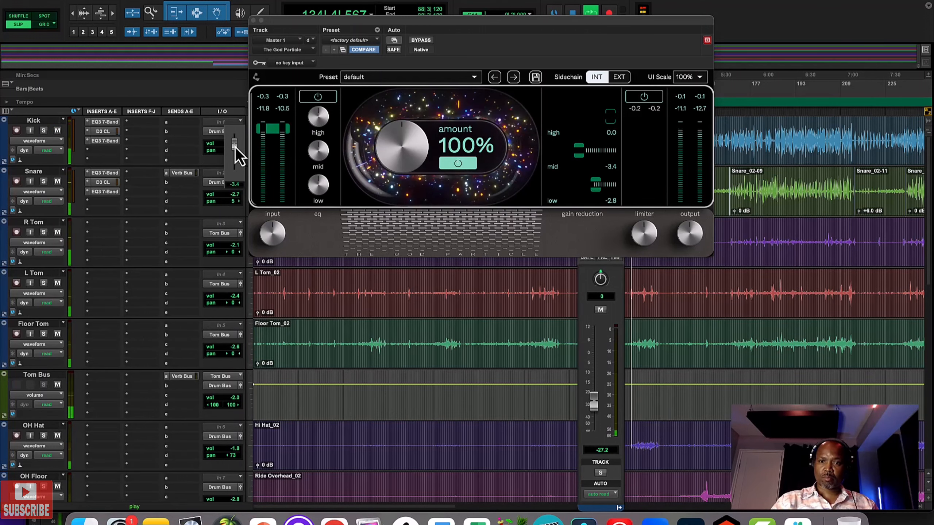